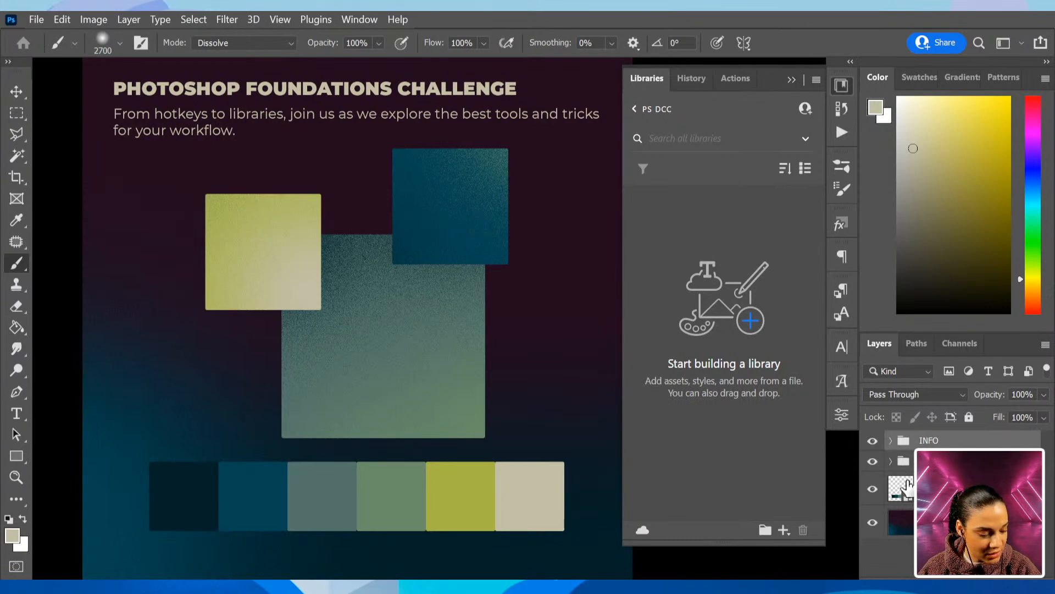
On the colour swatch layer, sample the darkest navy swatch and add it as a foreground colour to the PS DCC library
{"action": "left_click", "coordinate": [894, 494]}
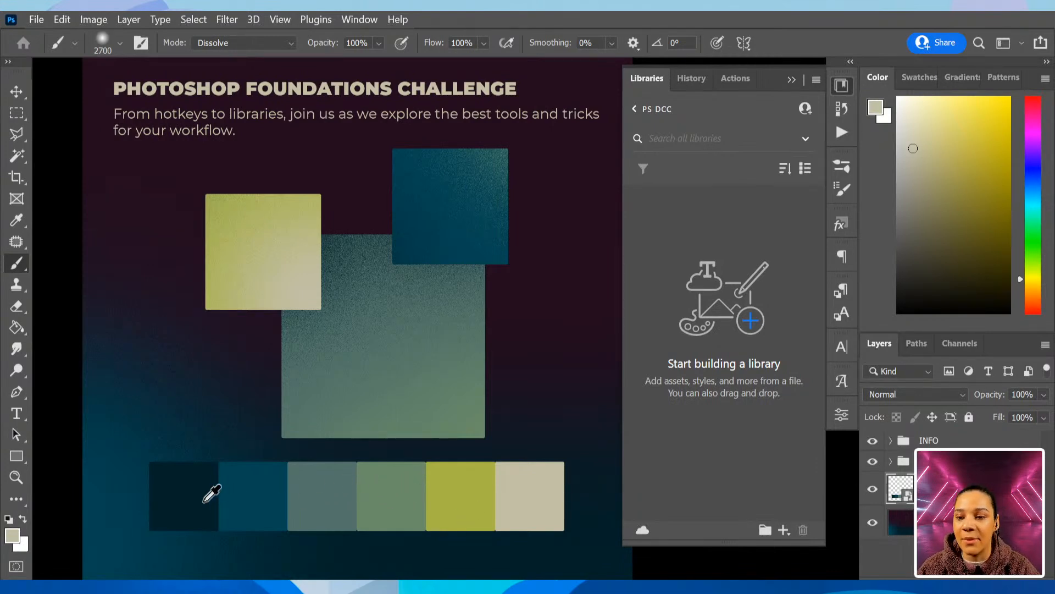
{"action": "left_click", "coordinate": [208, 491], "text": "alt"}
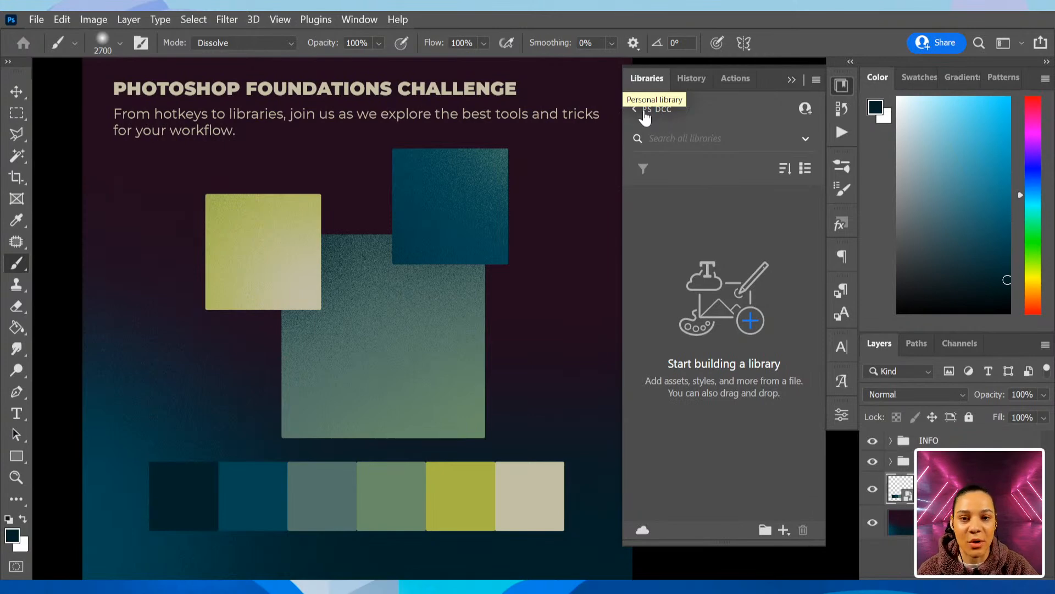
{"action": "left_click", "coordinate": [636, 110]}
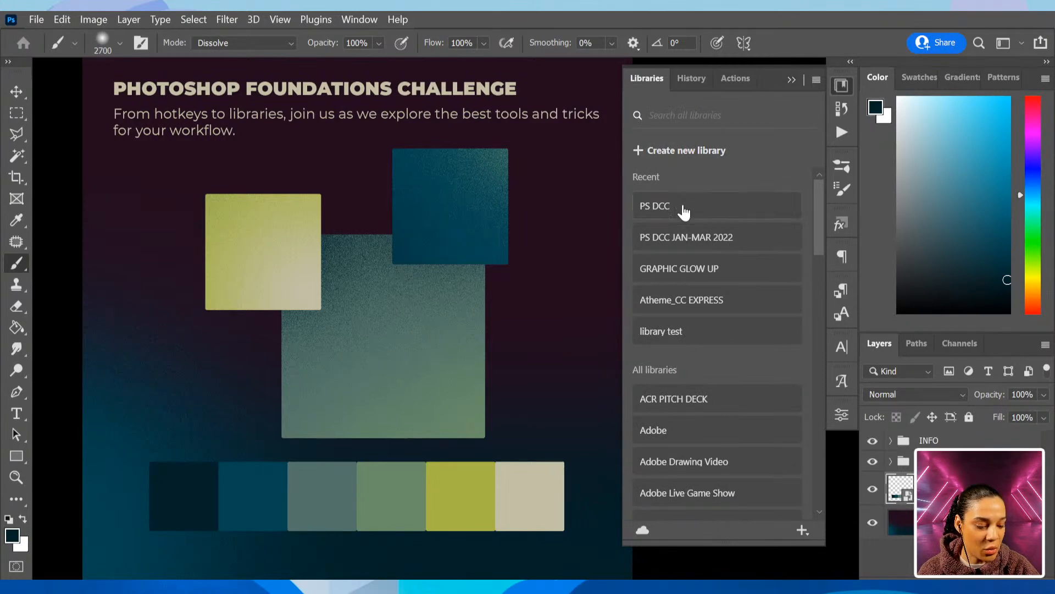
{"action": "left_click", "coordinate": [679, 206]}
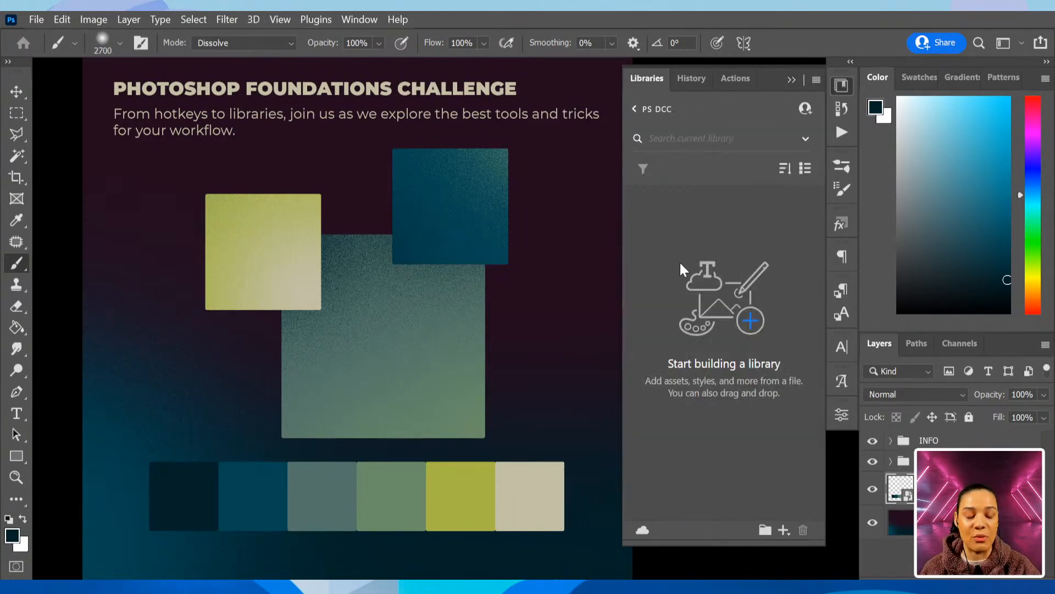
{"action": "left_click", "coordinate": [783, 530]}
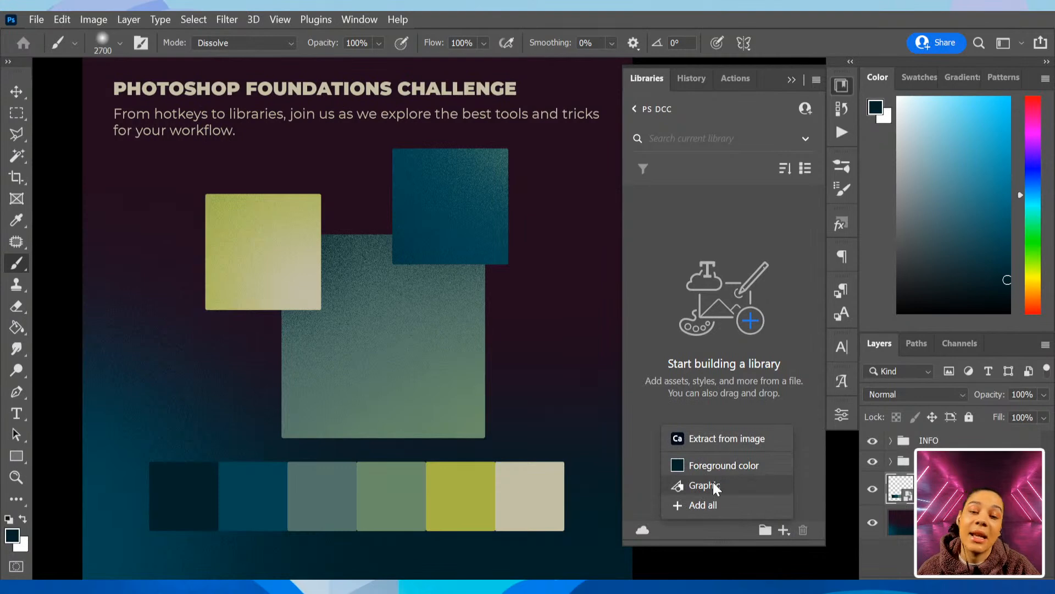
{"action": "left_click", "coordinate": [727, 467]}
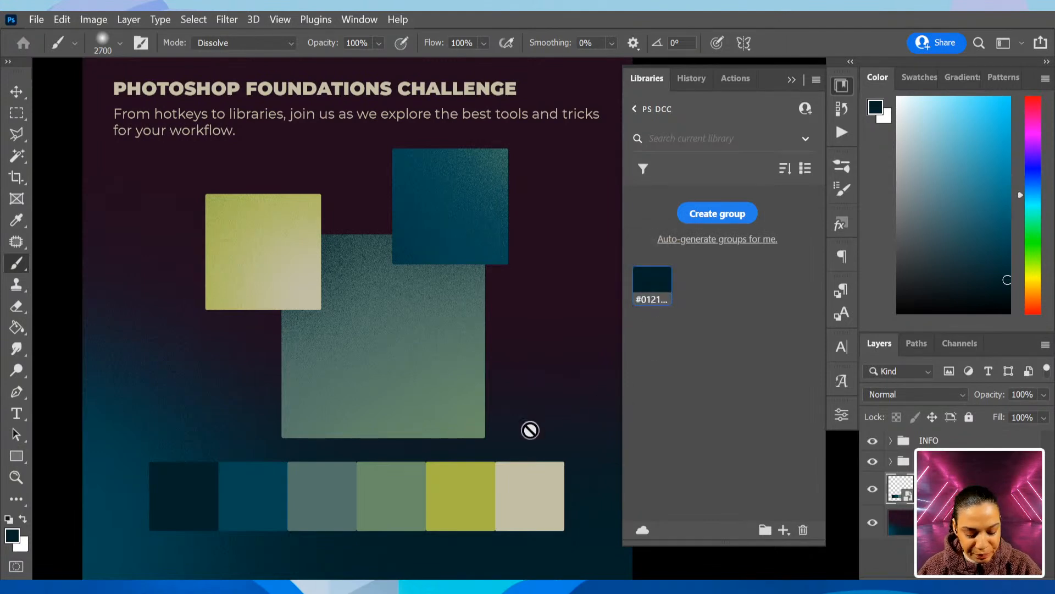
Sample the blue and grey-teal palette swatches and add each one to the PS DCC library as a foreground colour
{"action": "left_click", "coordinate": [283, 494], "text": "alt"}
{"action": "left_click", "coordinate": [783, 529]}
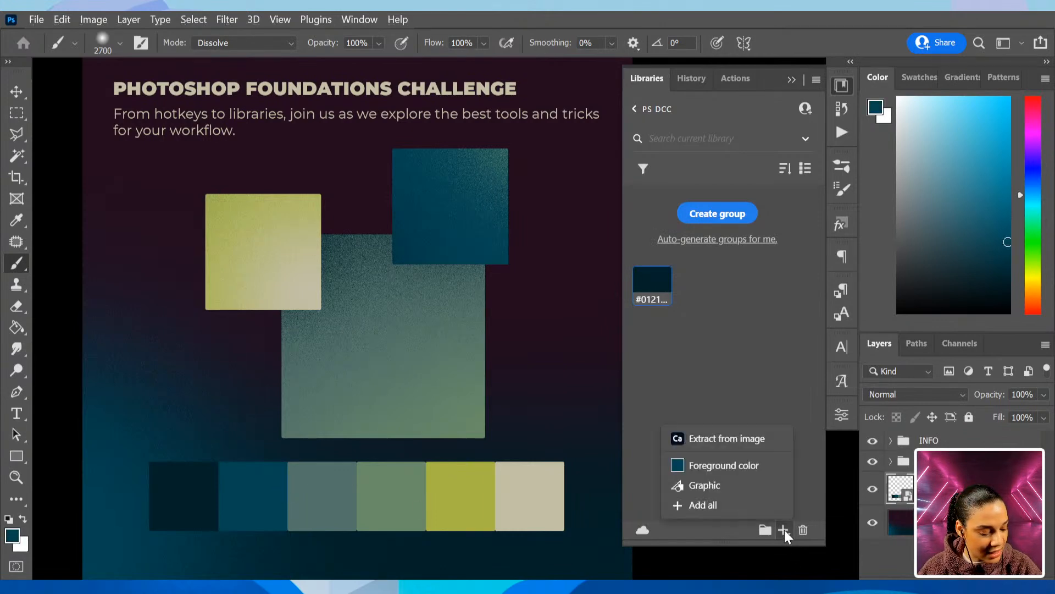
{"action": "left_click", "coordinate": [718, 465]}
{"action": "left_click", "coordinate": [337, 487], "text": "alt"}
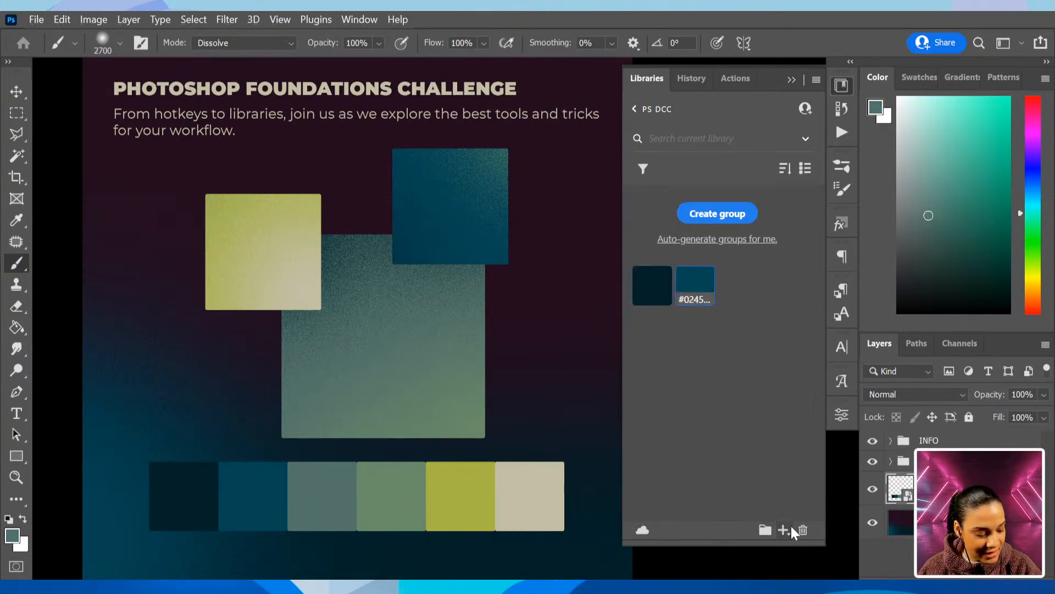
{"action": "left_click", "coordinate": [784, 529]}
{"action": "left_click", "coordinate": [709, 465]}
Sample the green, olive-yellow and beige palette swatches and add each one to the PS DCC library as a foreground colour
{"action": "left_click", "coordinate": [389, 479], "text": "alt"}
{"action": "left_click", "coordinate": [783, 530]}
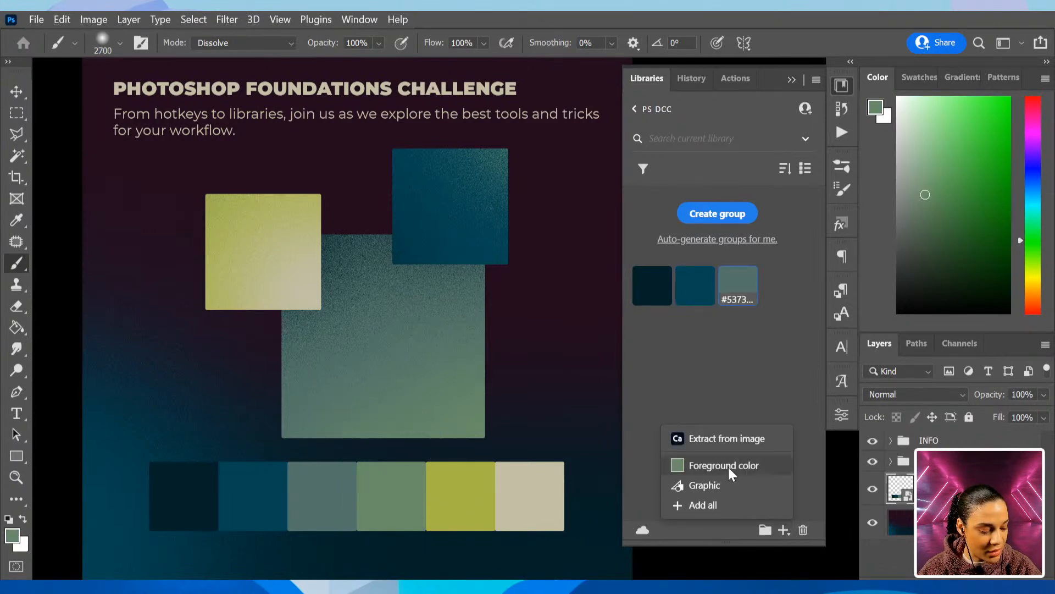
{"action": "left_click", "coordinate": [727, 467]}
{"action": "left_click", "coordinate": [463, 497], "text": "alt"}
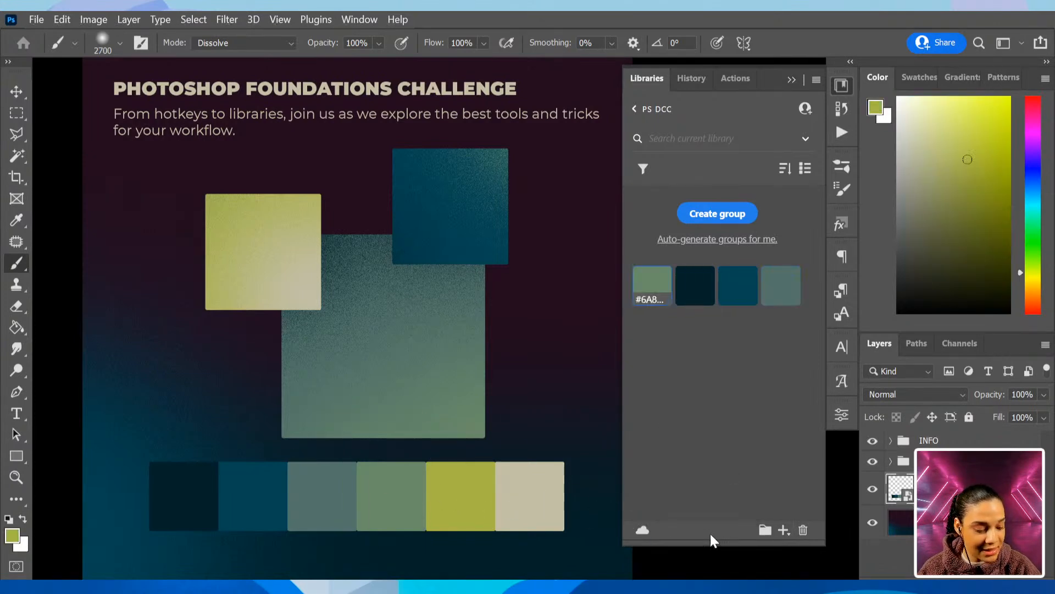
{"action": "left_click", "coordinate": [784, 530]}
{"action": "left_click", "coordinate": [756, 467]}
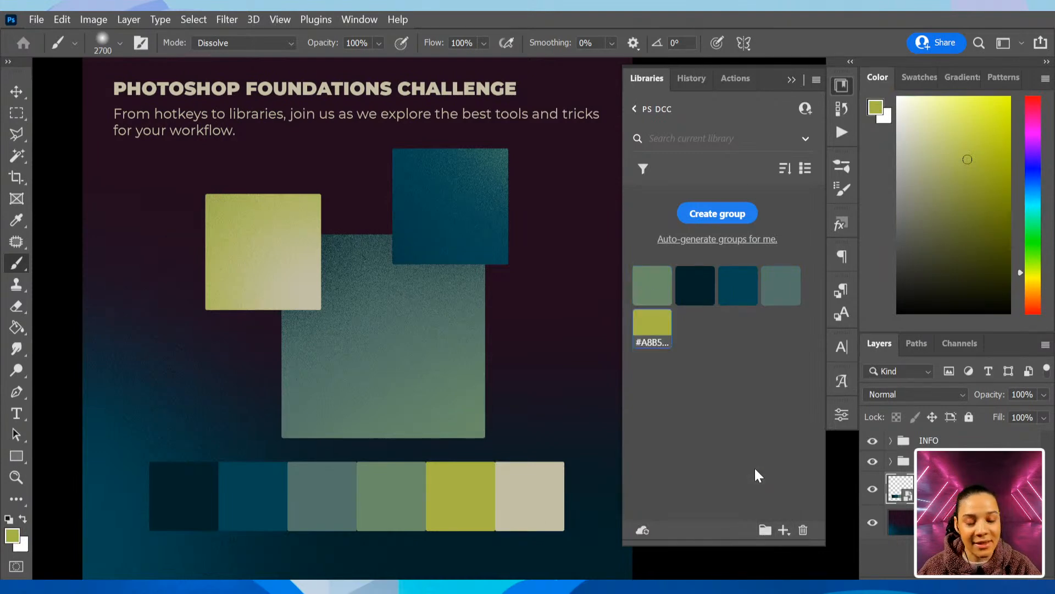
{"action": "left_click", "coordinate": [546, 499], "text": "alt"}
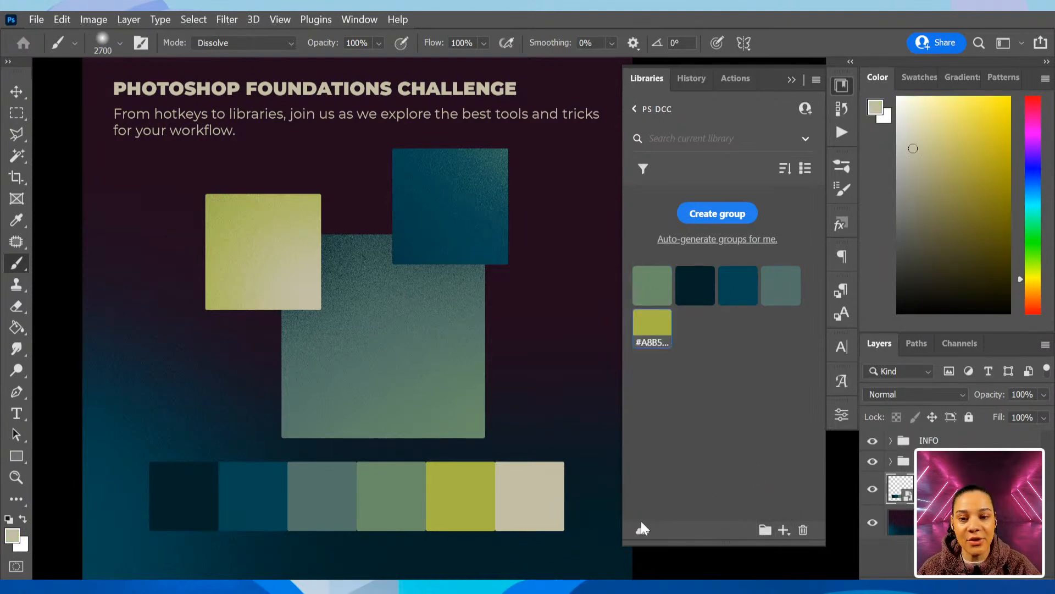
{"action": "left_click", "coordinate": [784, 529]}
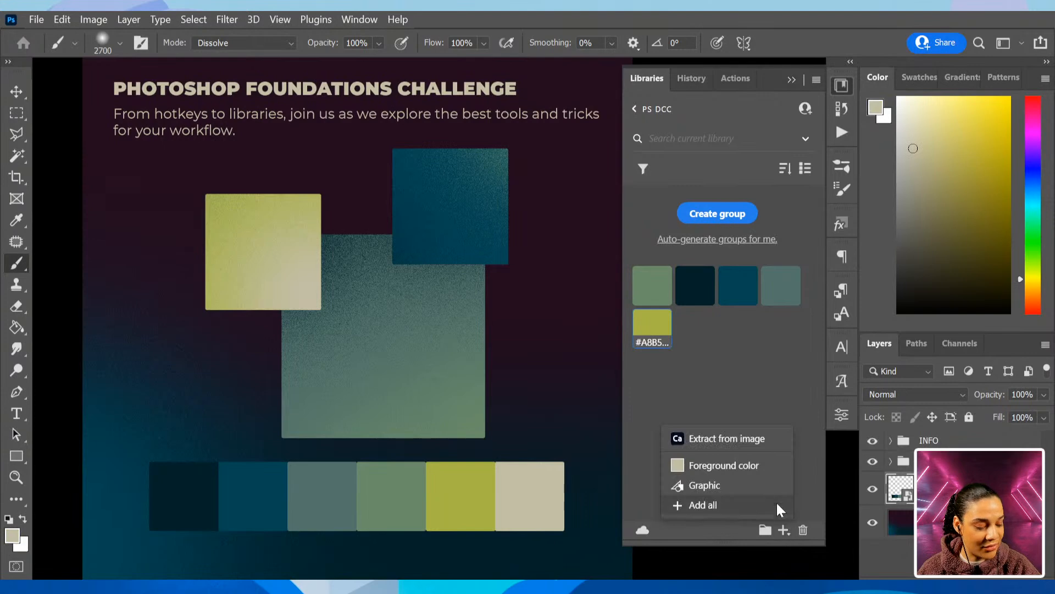
{"action": "left_click", "coordinate": [754, 466]}
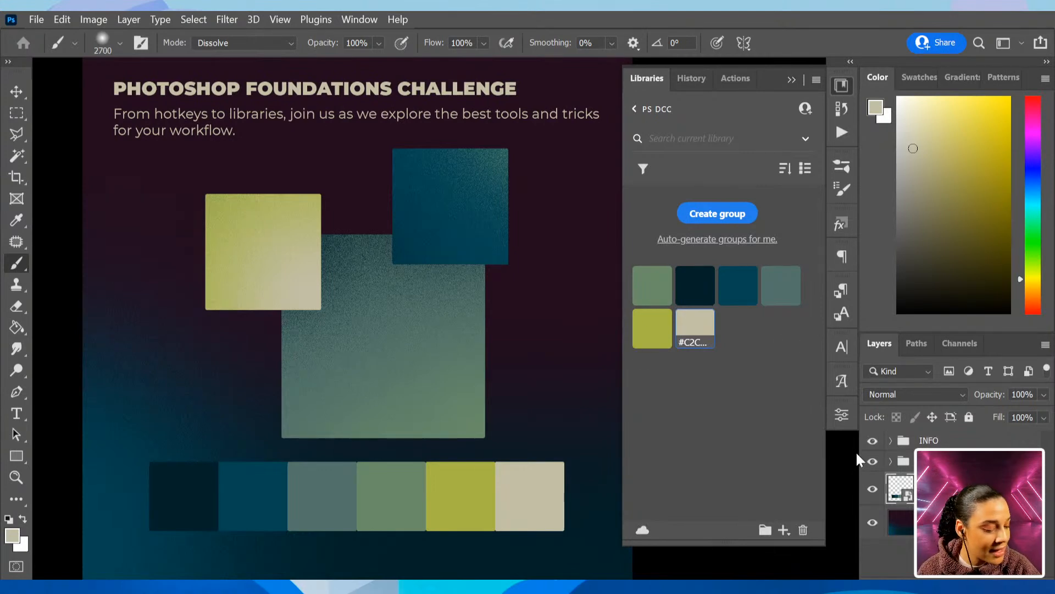
Hide the SQUARES layer group that holds the three textured squares
{"action": "left_click", "coordinate": [873, 462]}
{"action": "left_click", "coordinate": [873, 461]}
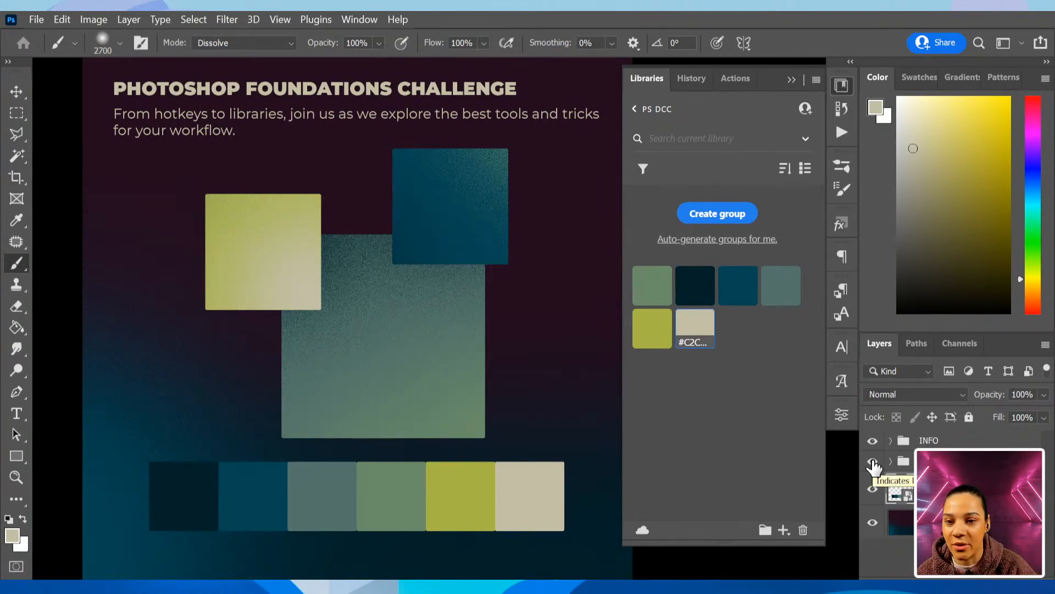
{"action": "left_click", "coordinate": [873, 462]}
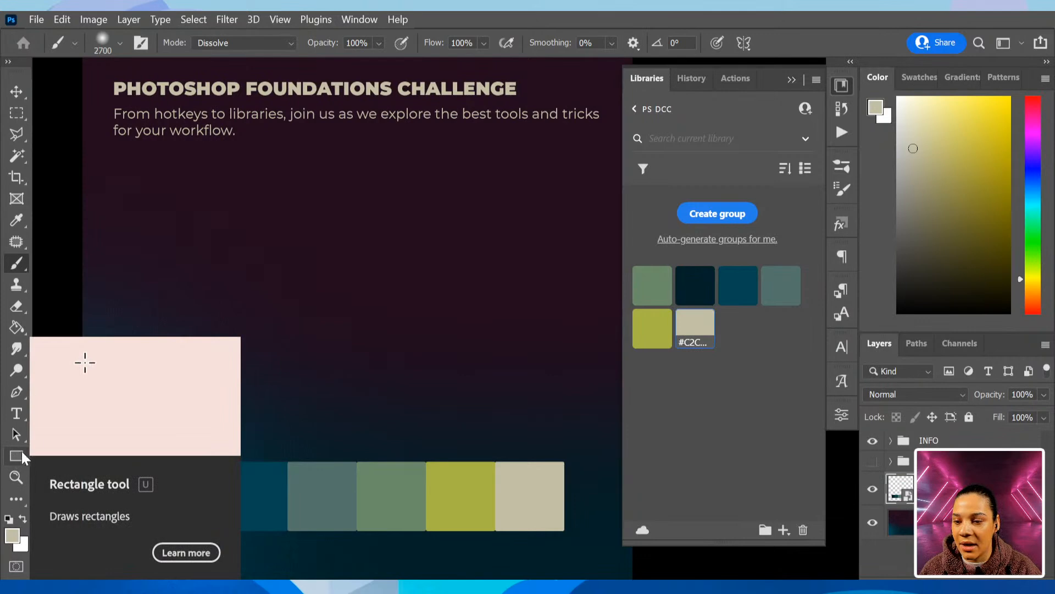
Draw three beige squares with the Rectangle tool above the palette: about 569 px, 1076 px in the middle and 767 px at the upper right
{"action": "left_click", "coordinate": [19, 453]}
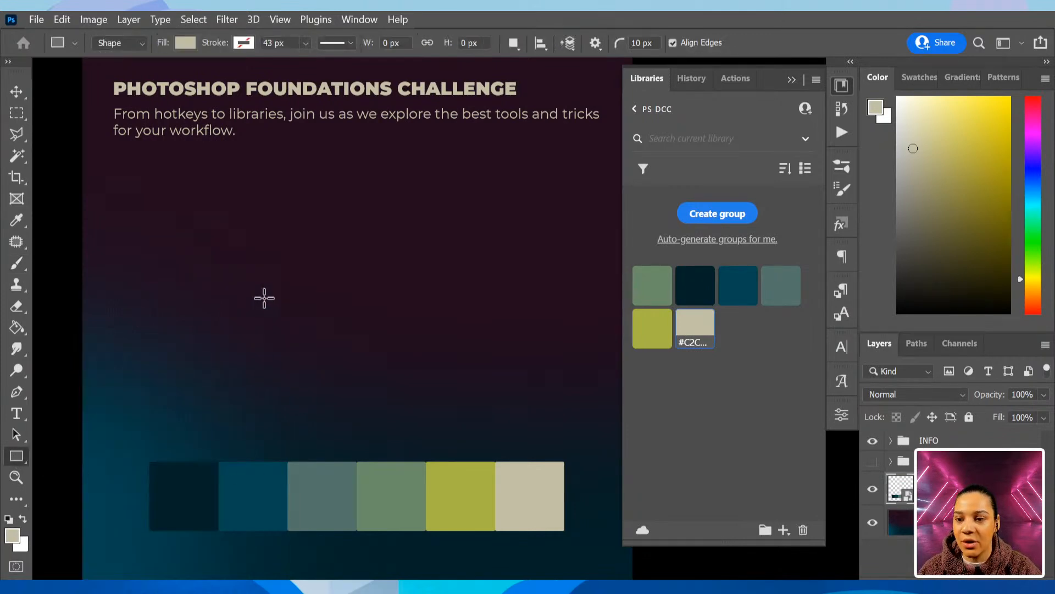
{"action": "left_click_drag", "start_coordinate": [189, 192], "coordinate": [292, 336]}
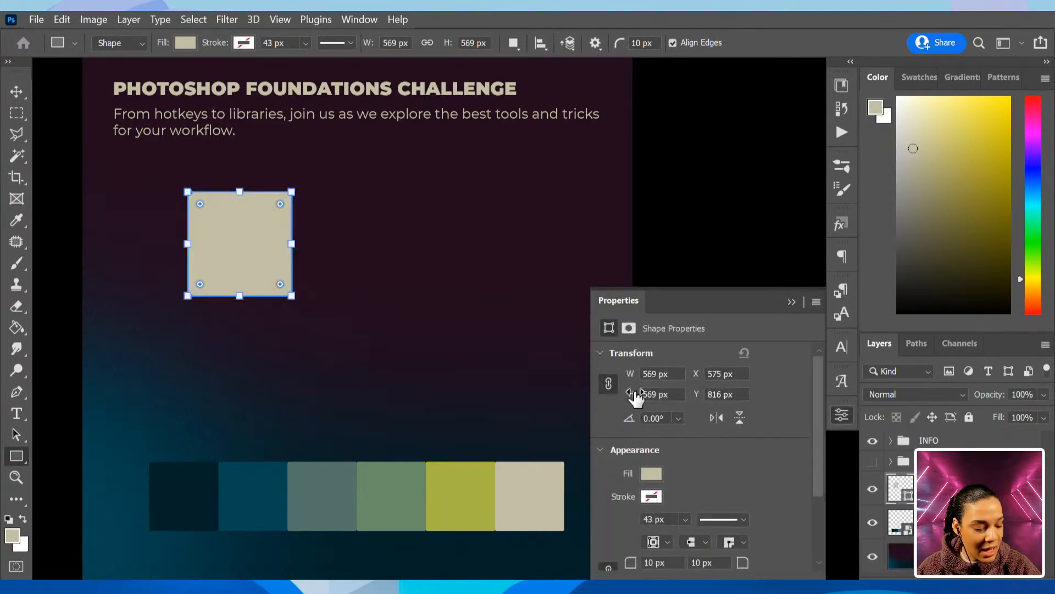
{"action": "left_click_drag", "start_coordinate": [507, 244], "coordinate": [285, 440]}
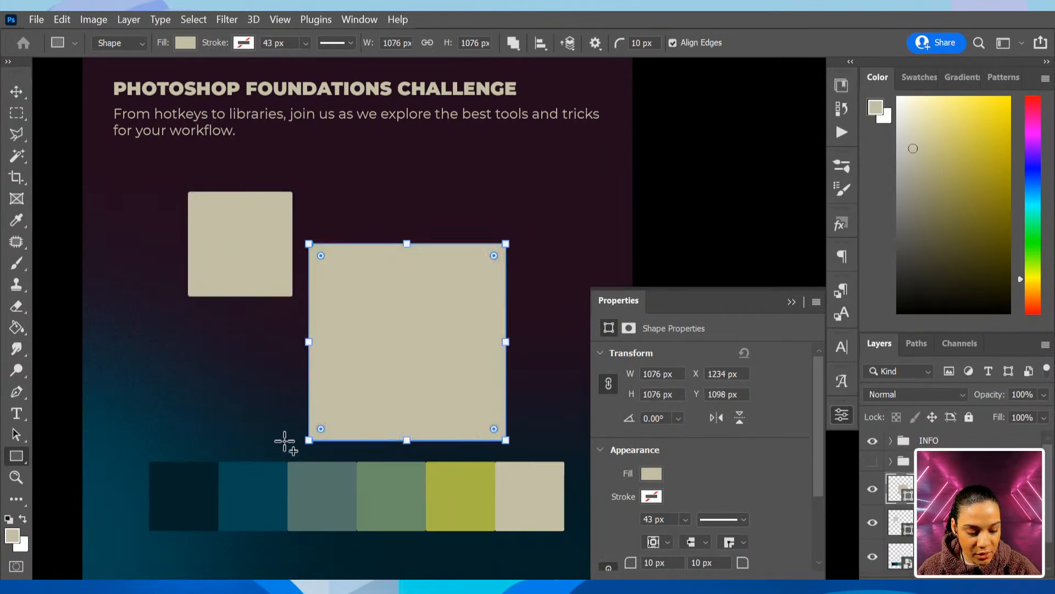
{"action": "left_click_drag", "start_coordinate": [403, 133], "coordinate": [544, 283]}
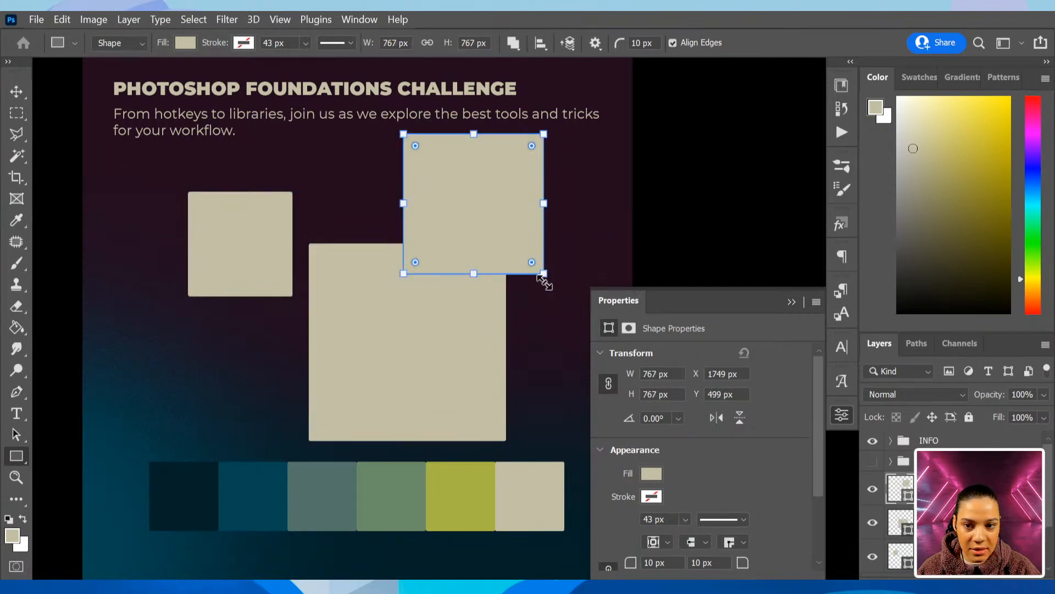
{"action": "left_click", "coordinate": [841, 415]}
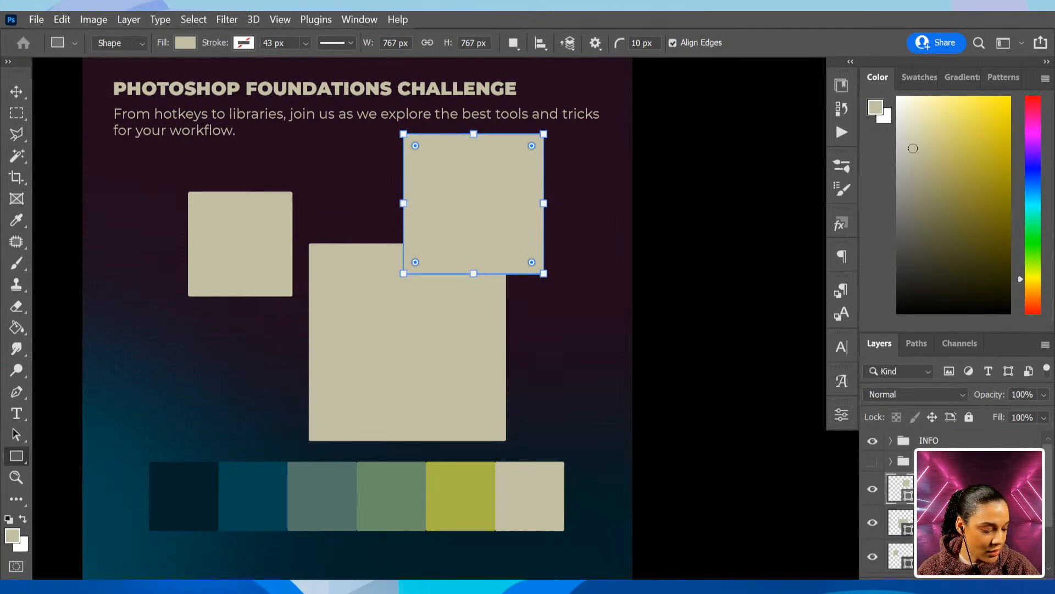
Reorder the shape layers so Rectangle 1 is on top, Rectangle 3 is below it and Rectangle 2 is lowest
{"action": "scroll", "coordinate": [902, 494], "scroll_direction": "down", "scroll_amount": 2}
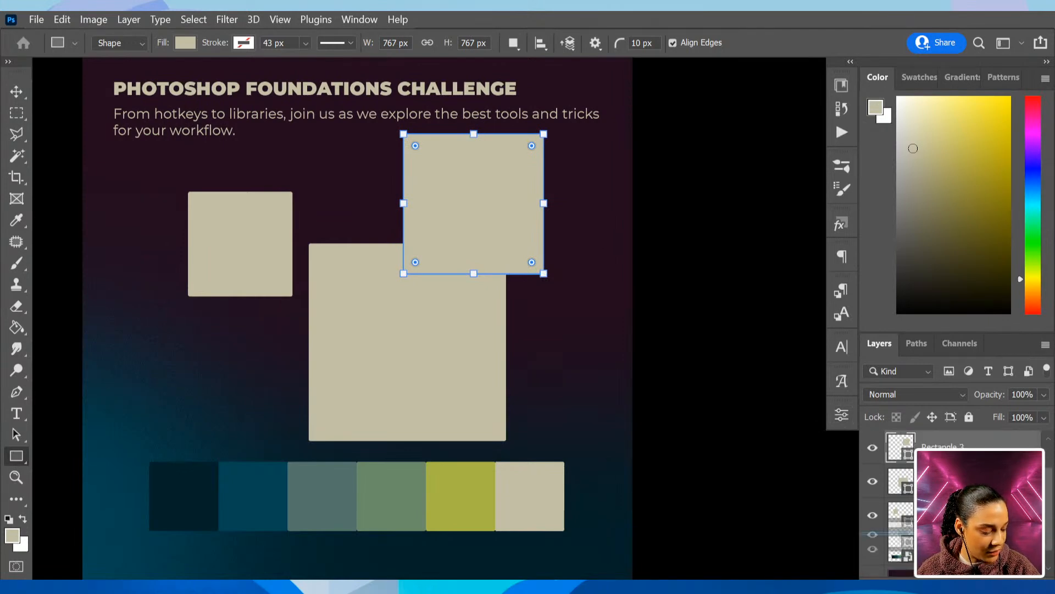
{"action": "left_click_drag", "start_coordinate": [945, 481], "coordinate": [945, 533]}
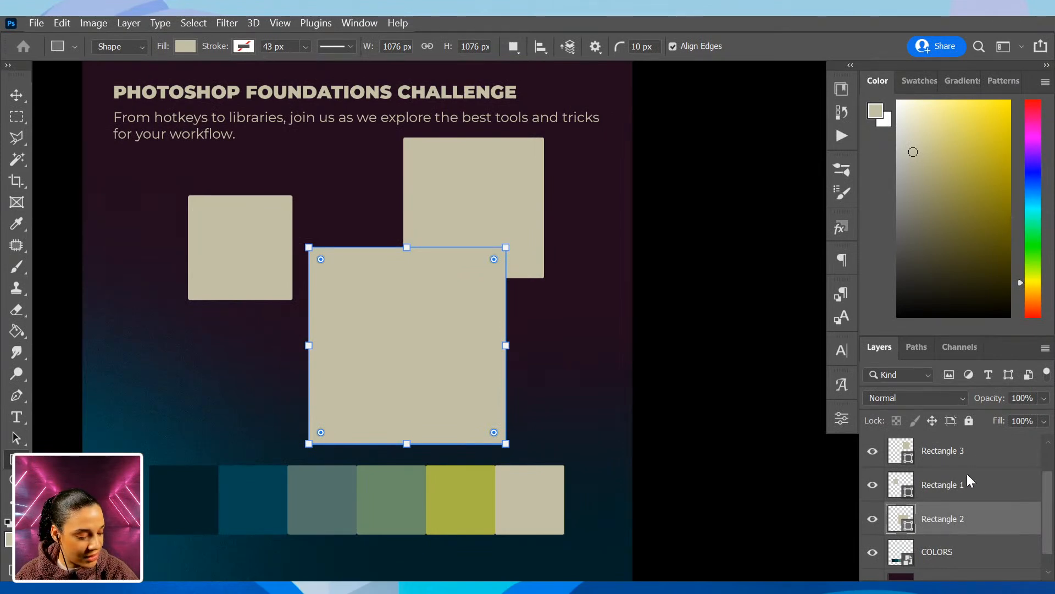
{"action": "left_click_drag", "start_coordinate": [969, 454], "coordinate": [978, 495]}
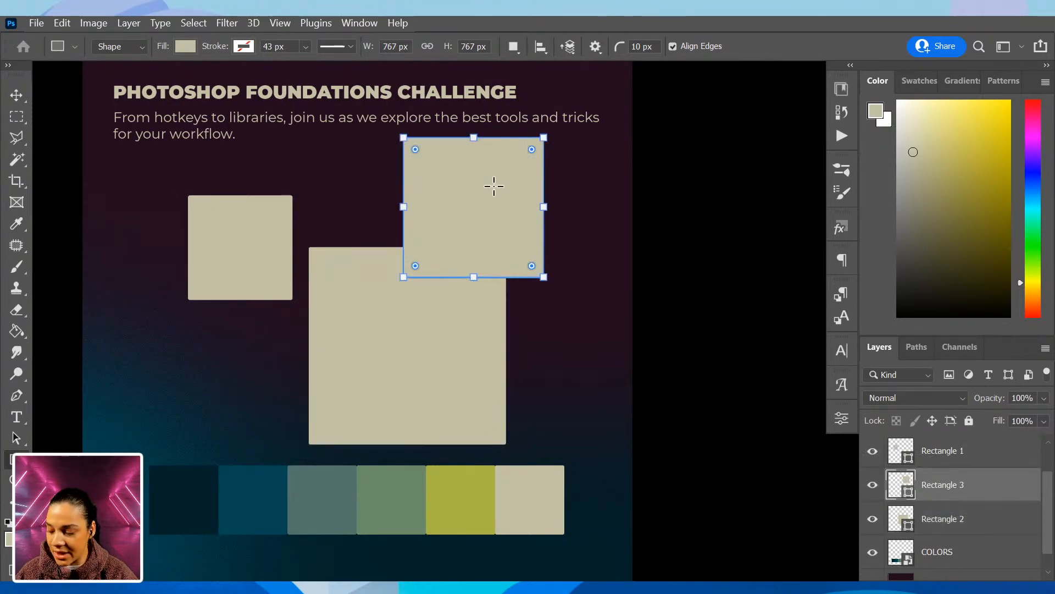
Move the Rectangle 3 and Rectangle 1 squares so they overlap the large square's upper-right and upper-left corners
{"action": "key", "text": "ctrl+alt+t"}
{"action": "left_click_drag", "start_coordinate": [495, 186], "coordinate": [509, 219]}
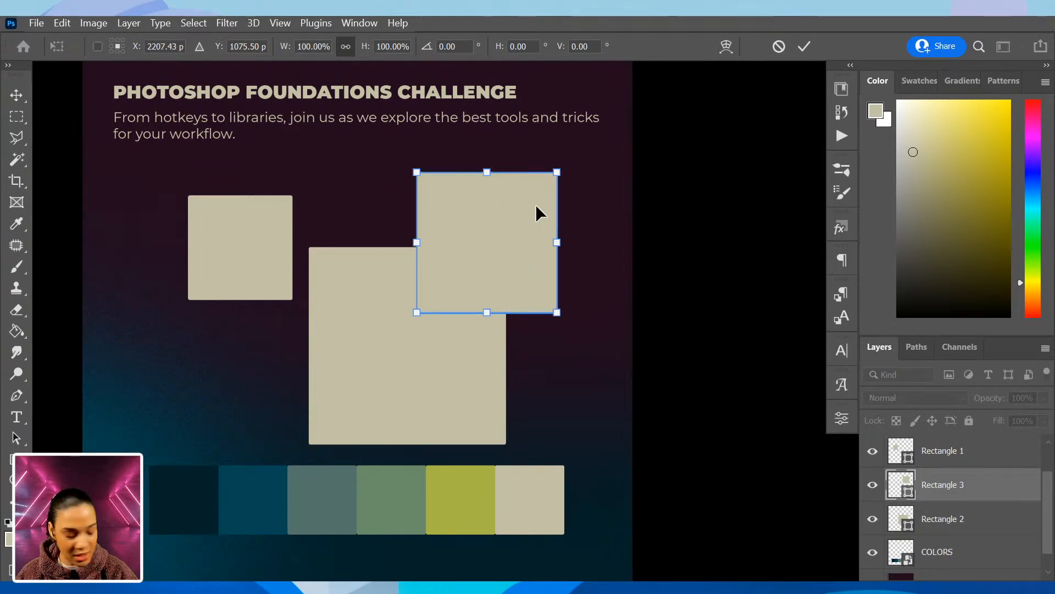
{"action": "key", "text": "Return"}
{"action": "left_click", "coordinate": [992, 452]}
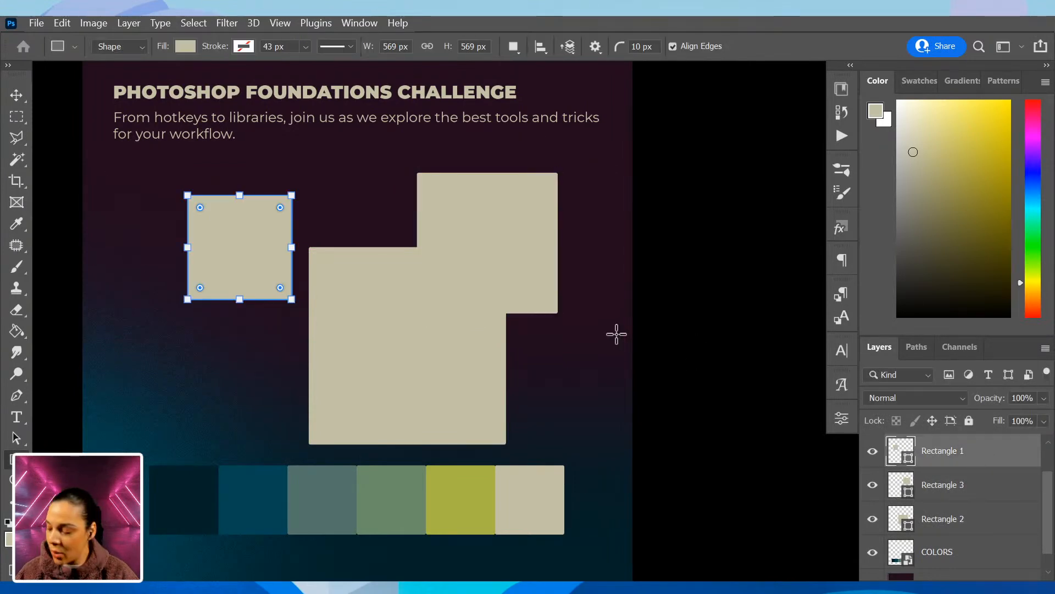
{"action": "key", "text": "ctrl+t"}
{"action": "left_click_drag", "start_coordinate": [253, 236], "coordinate": [291, 225]}
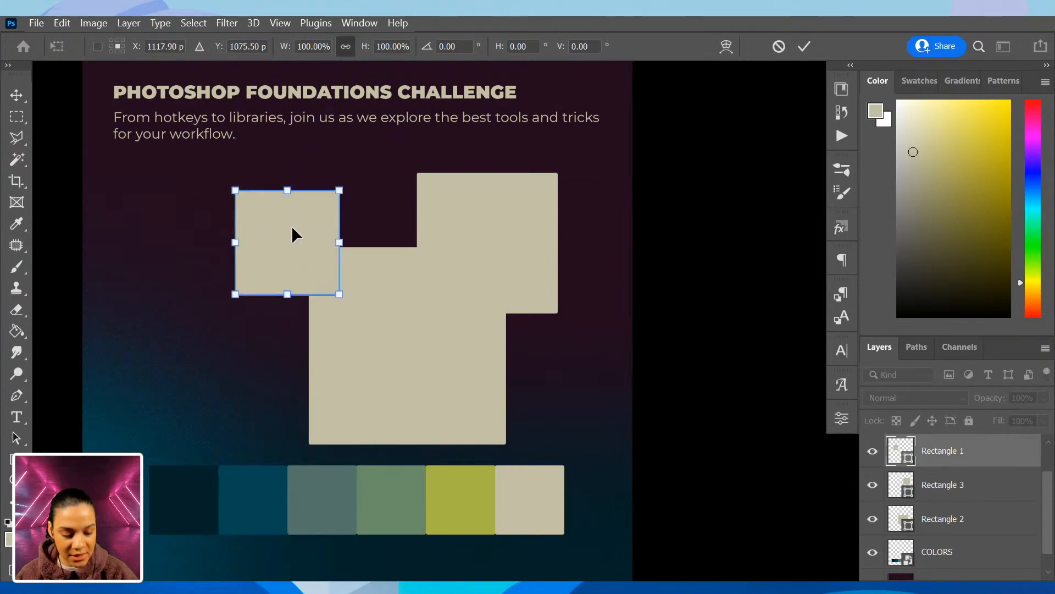
Group the Rectangle 1, Rectangle 3 and Rectangle 2 layers together
{"action": "left_click", "coordinate": [984, 522], "text": "shift"}
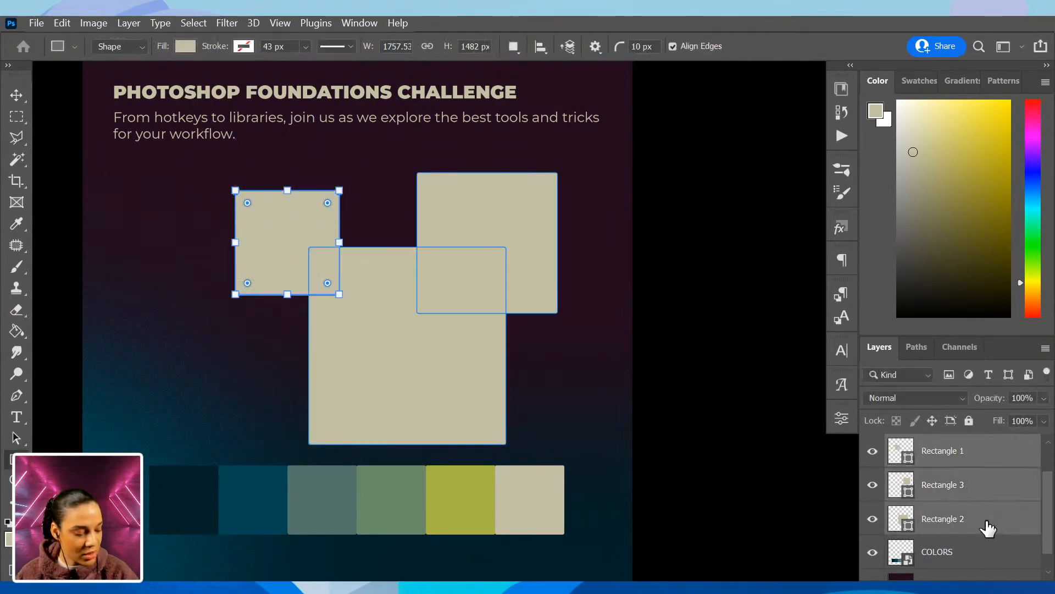
{"action": "key", "text": "ctrl+t"}
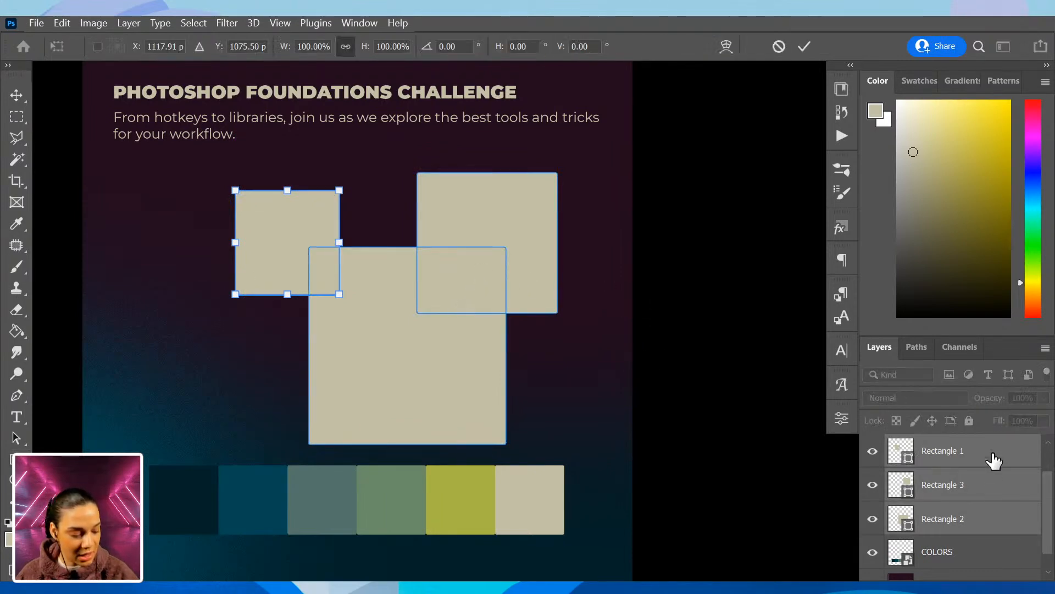
{"action": "left_click", "coordinate": [939, 450]}
{"action": "left_click", "coordinate": [969, 521], "text": "shift"}
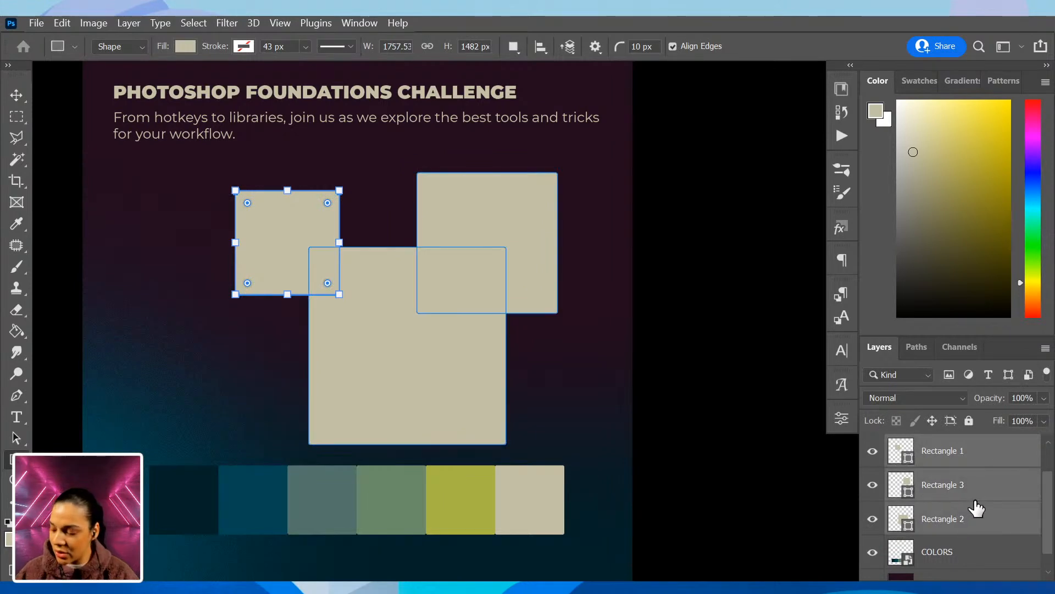
{"action": "key", "text": "ctrl+g"}
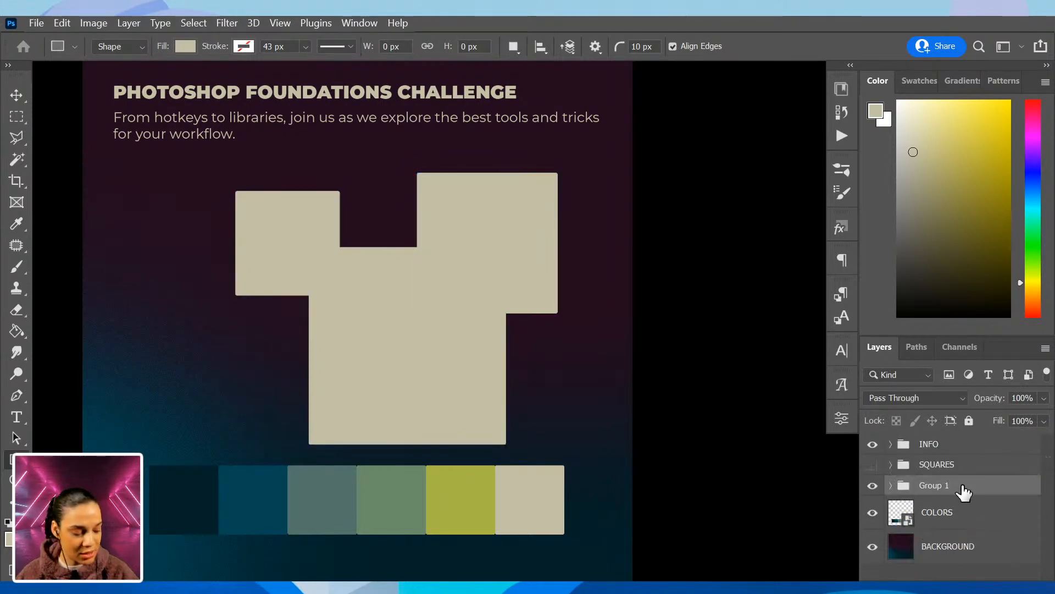
Move the grouped squares up and left to about X 1500 px, Y 1337 px, centred above the colour palette
{"action": "key", "text": "ctrl+t"}
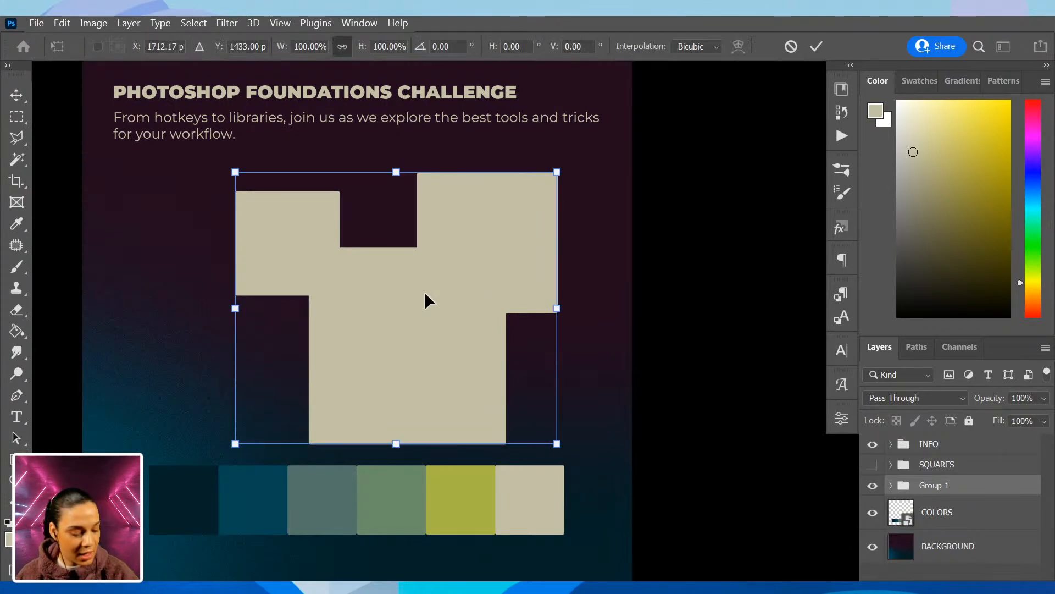
{"action": "left_click_drag", "start_coordinate": [454, 291], "coordinate": [416, 269]}
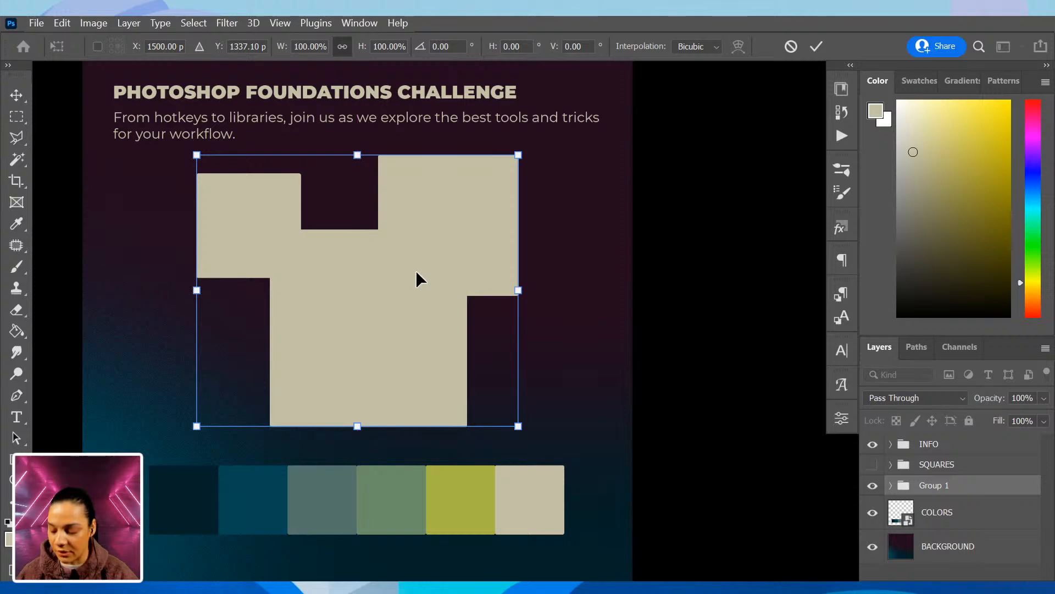
{"action": "key", "text": "Return"}
{"action": "key", "text": "u"}
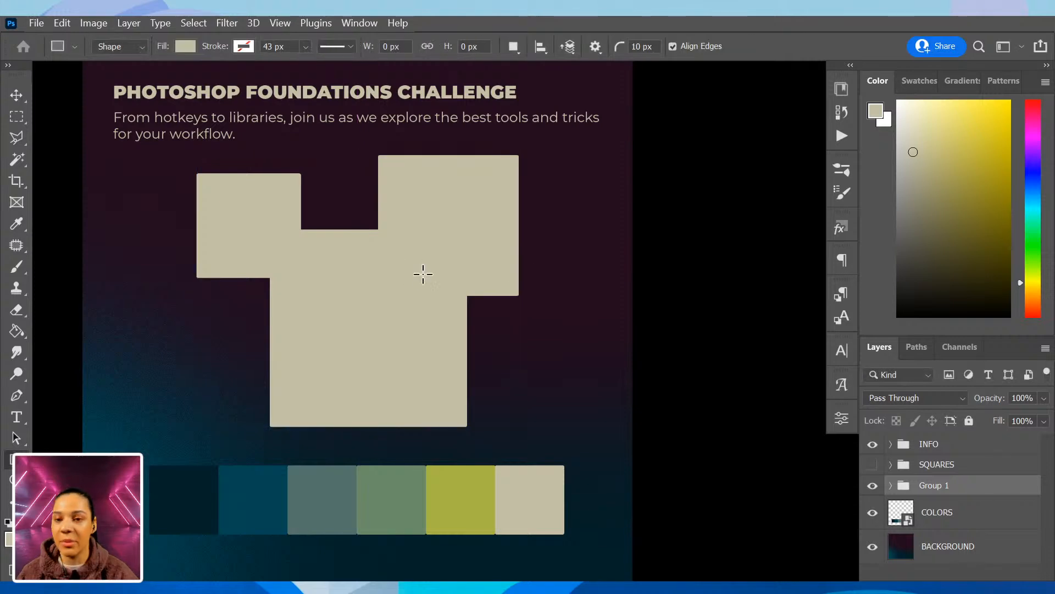
Fill the large Rectangle 2 square in Group 1 with the dark blue #0245… colour from the PS DCC library
{"action": "left_click", "coordinate": [891, 485]}
{"action": "scroll", "coordinate": [999, 537], "scroll_direction": "down", "scroll_amount": 1}
{"action": "left_click", "coordinate": [976, 540]}
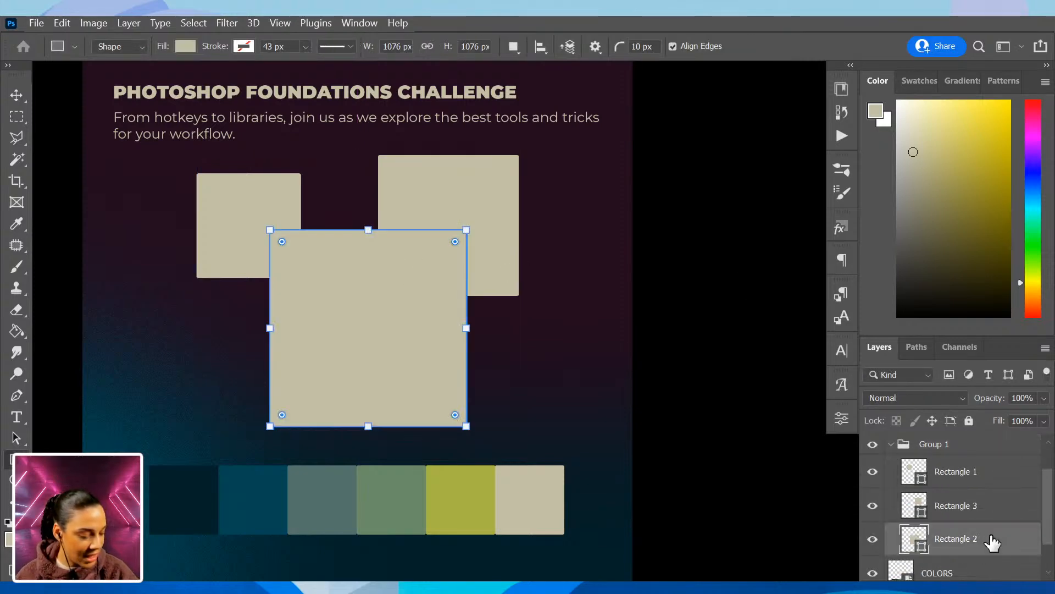
{"action": "left_click", "coordinate": [841, 88]}
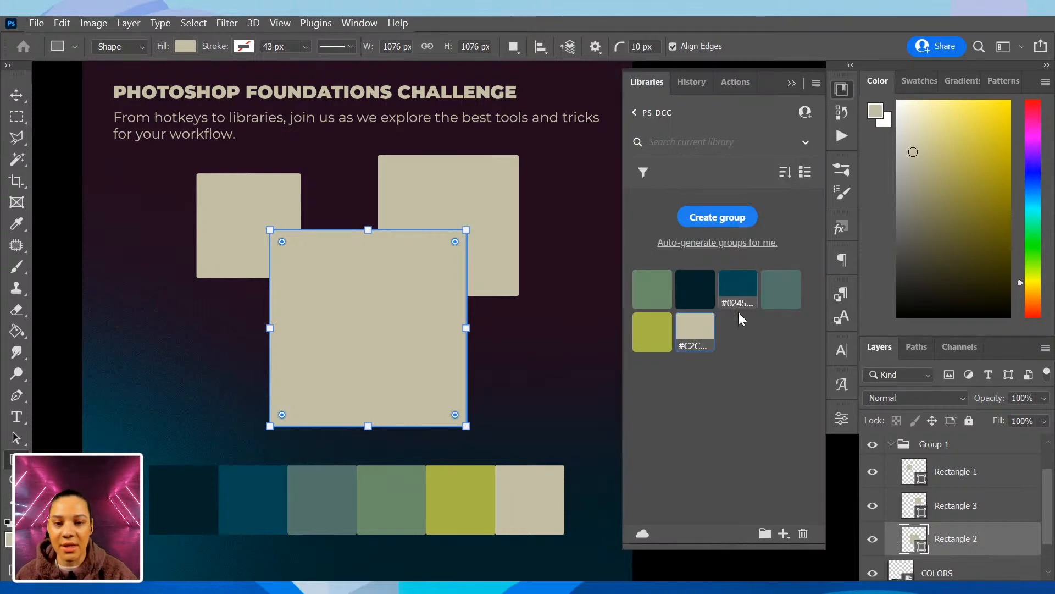
{"action": "left_click", "coordinate": [737, 293]}
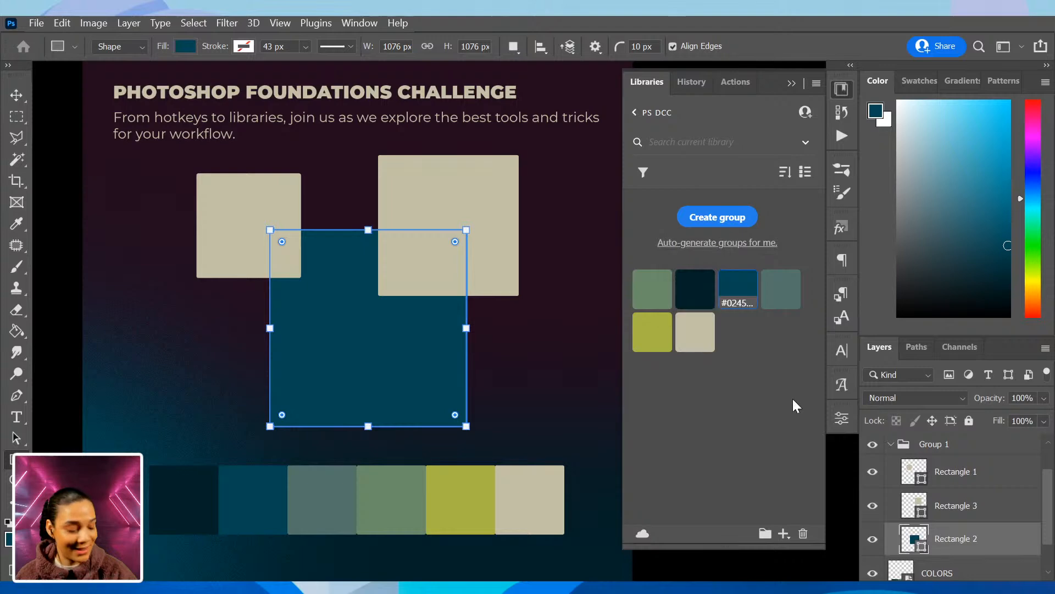
Fill the Rectangle 3 square with the library's grey-teal #5373… colour and the Rectangle 1 square with yellow-green #A8B5…
{"action": "left_click", "coordinate": [980, 517]}
{"action": "left_click", "coordinate": [781, 294]}
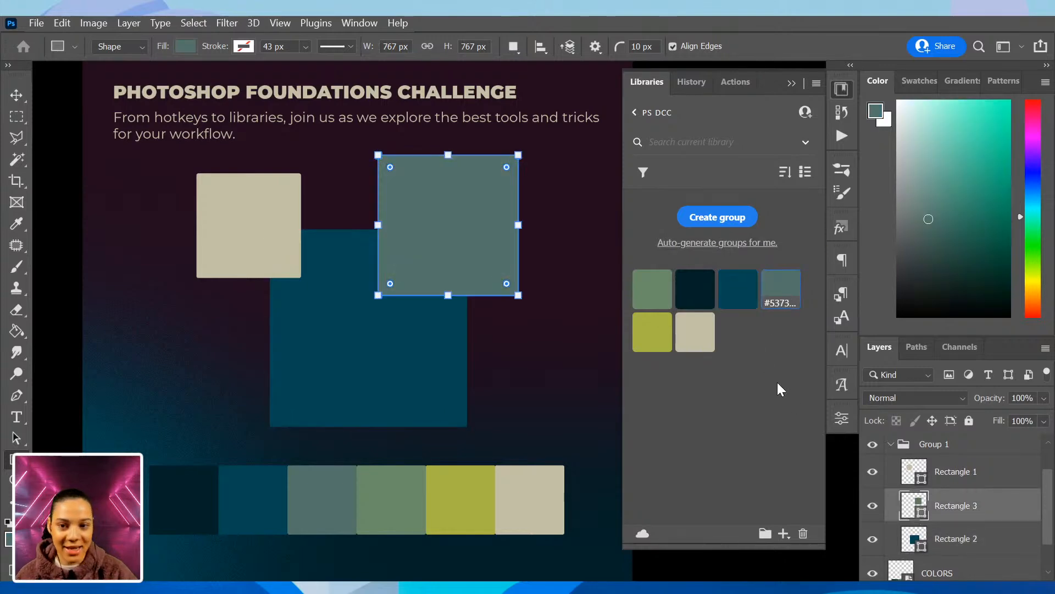
{"action": "left_click", "coordinate": [1006, 481]}
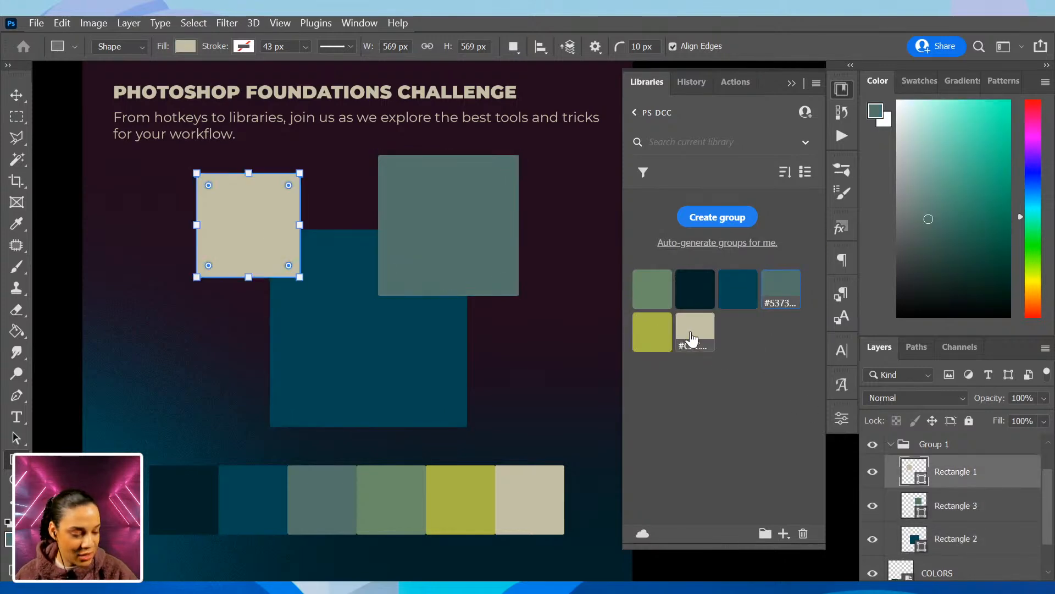
{"action": "left_click", "coordinate": [653, 333]}
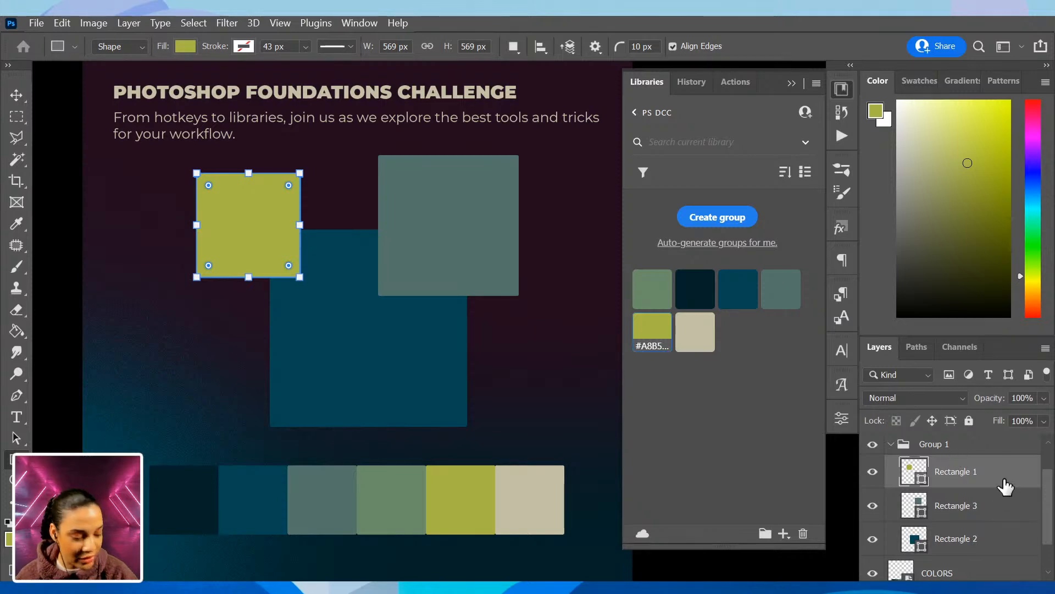
Move Rectangle 1 to about X 1077 px, Y 1079 px and Rectangle 3 to about X 1981 px, Y 1076 px
{"action": "key", "text": "ctrl+t"}
{"action": "left_click_drag", "start_coordinate": [258, 217], "coordinate": [295, 245]}
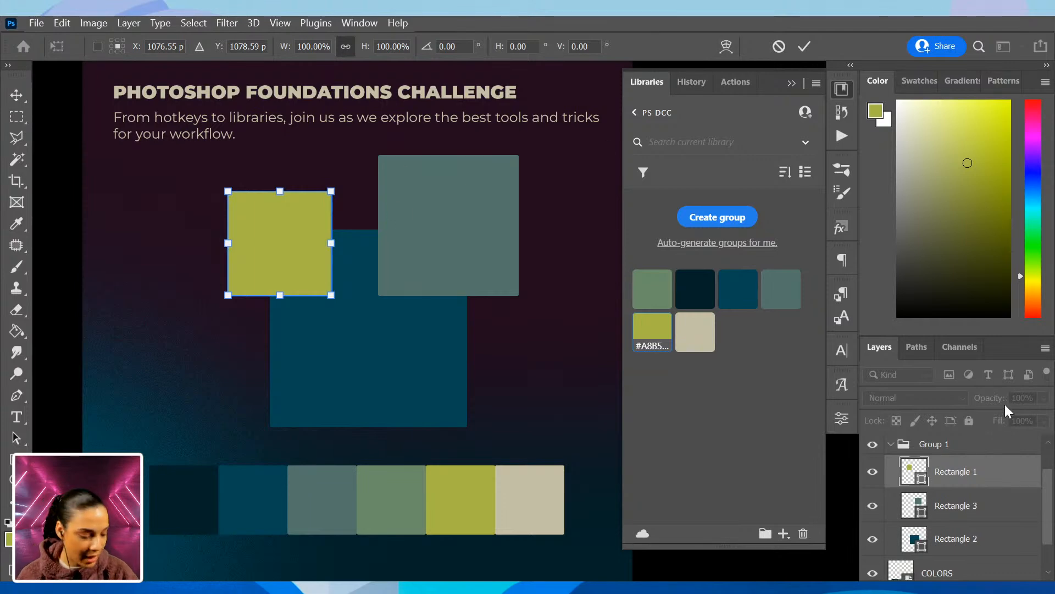
{"action": "left_click", "coordinate": [1004, 509]}
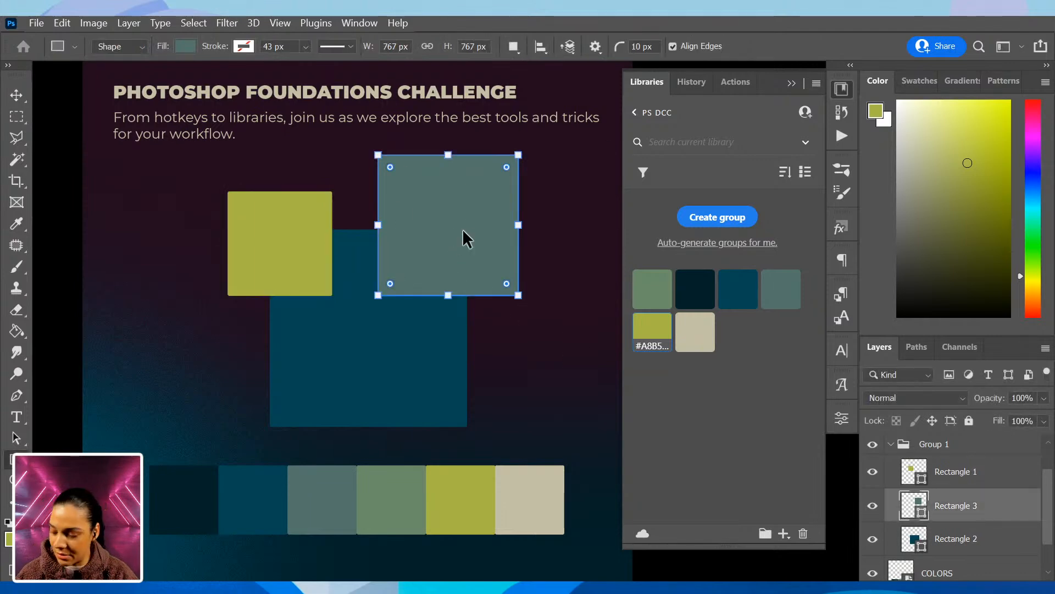
{"action": "key", "text": "ctrl+t"}
{"action": "left_click_drag", "start_coordinate": [463, 231], "coordinate": [473, 256]}
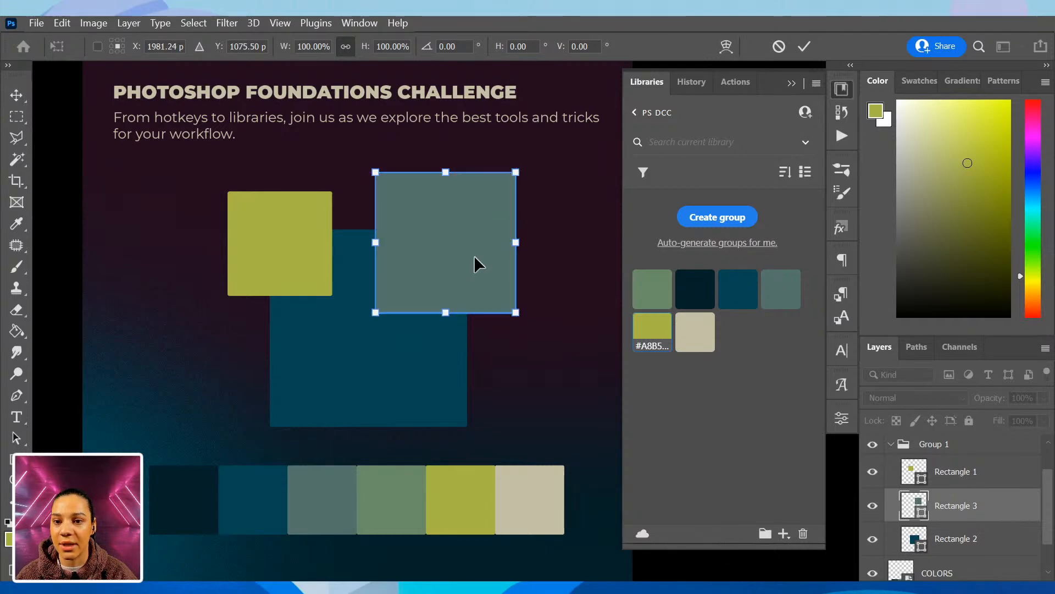
{"action": "left_click", "coordinate": [1037, 512]}
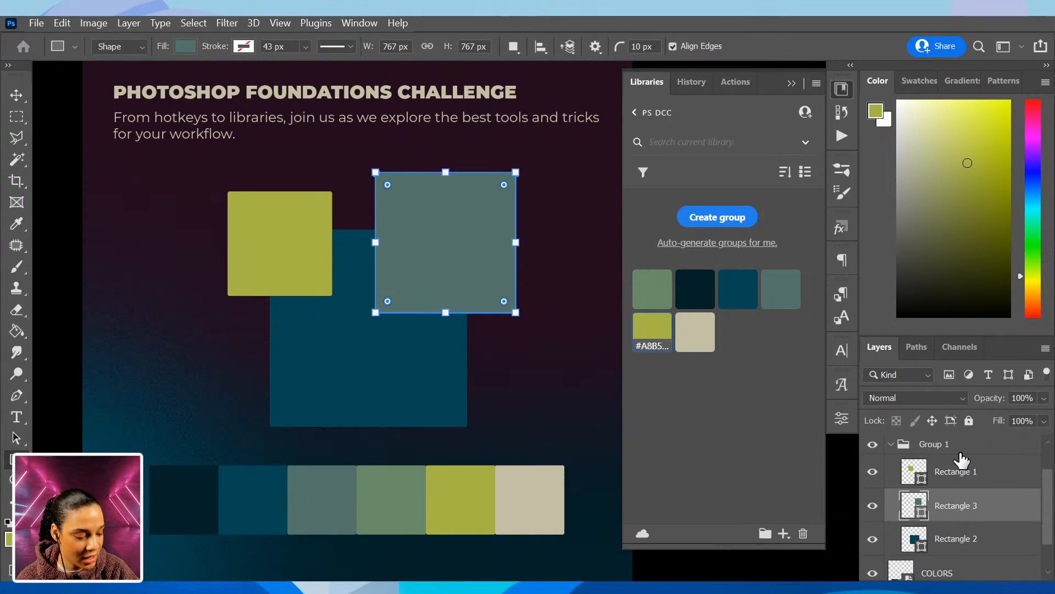
Set up a custom proof simulating Working Gray - Dot Gain 20% with Relative Colorimetric intent and black point compensation
{"action": "left_click", "coordinate": [992, 486]}
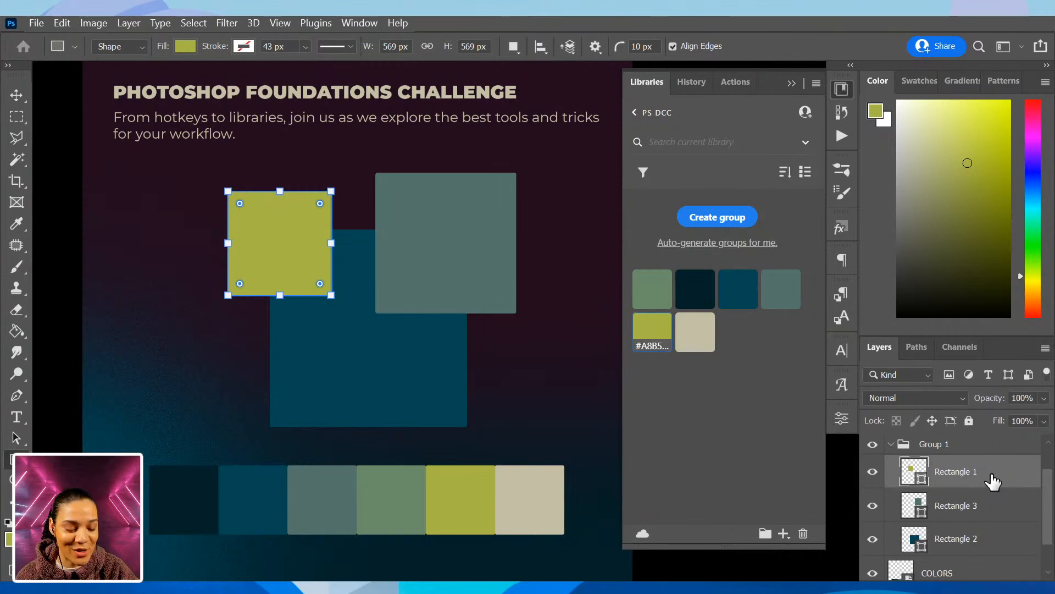
{"action": "left_click", "coordinate": [998, 449]}
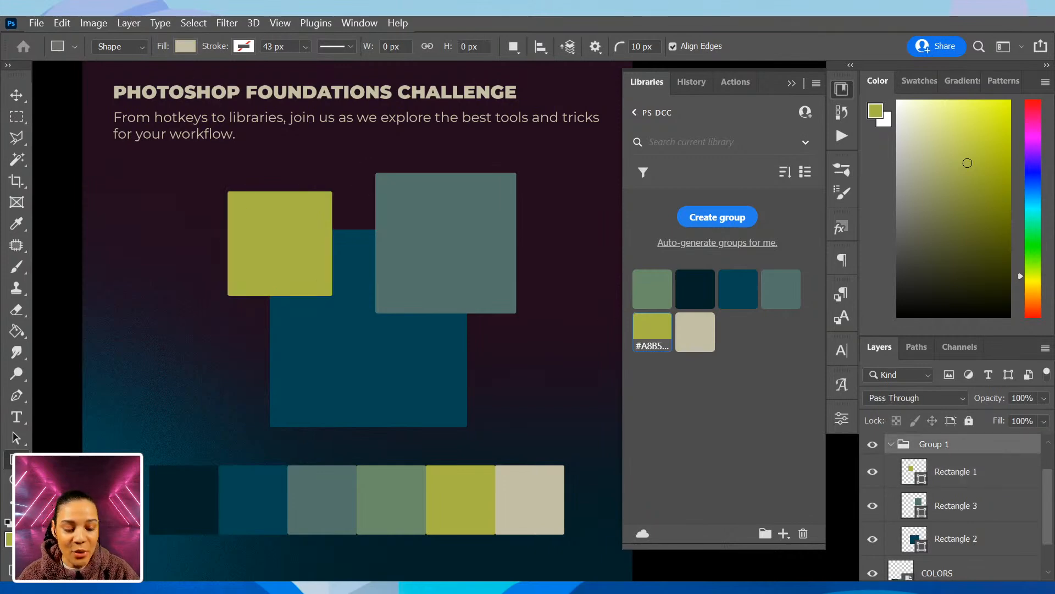
{"action": "left_click", "coordinate": [278, 24]}
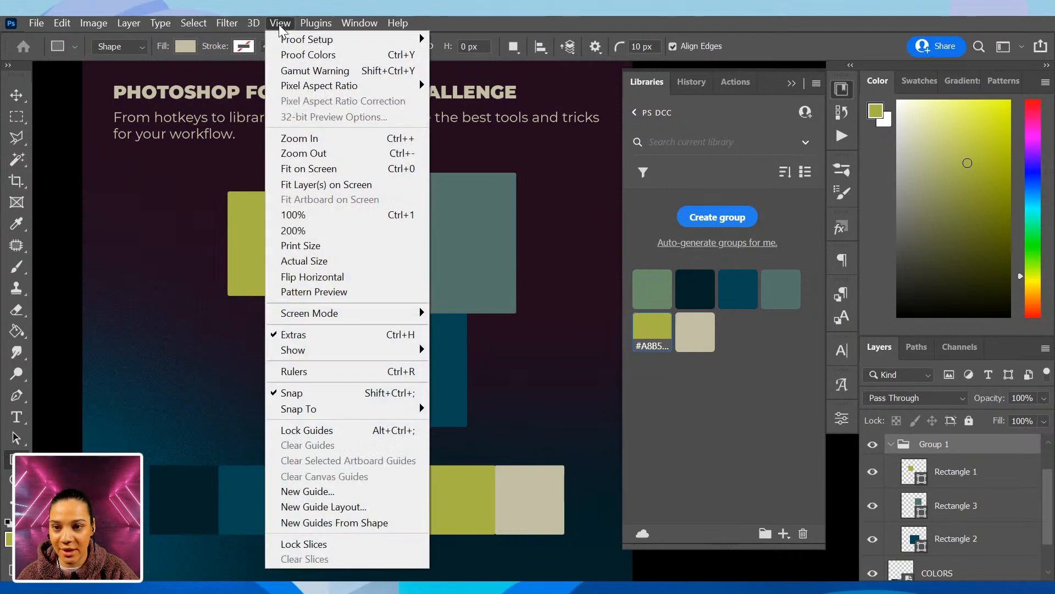
{"action": "mouse_move", "coordinate": [304, 40]}
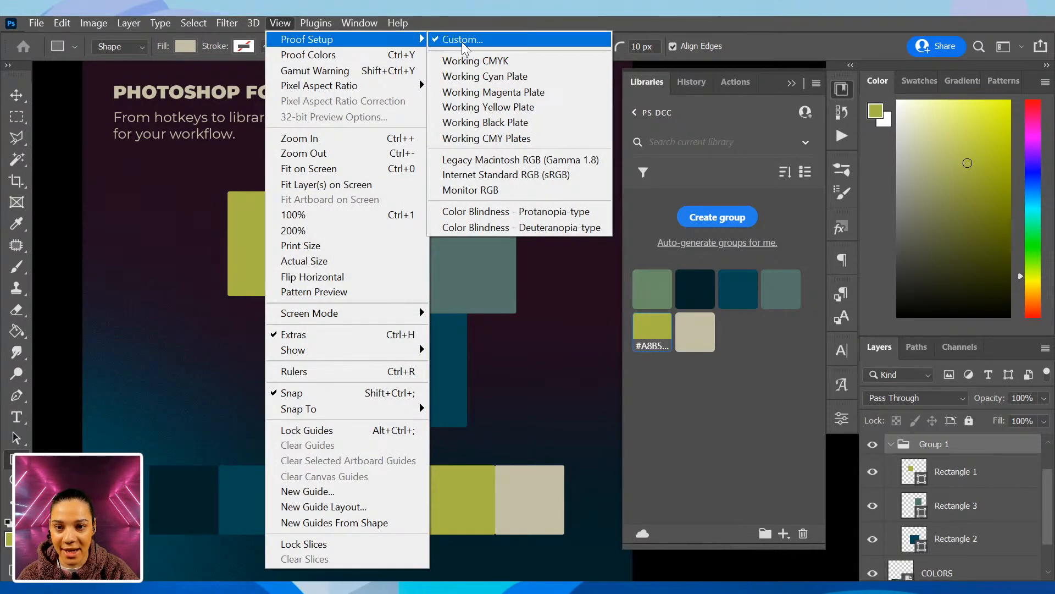
{"action": "left_click", "coordinate": [476, 40]}
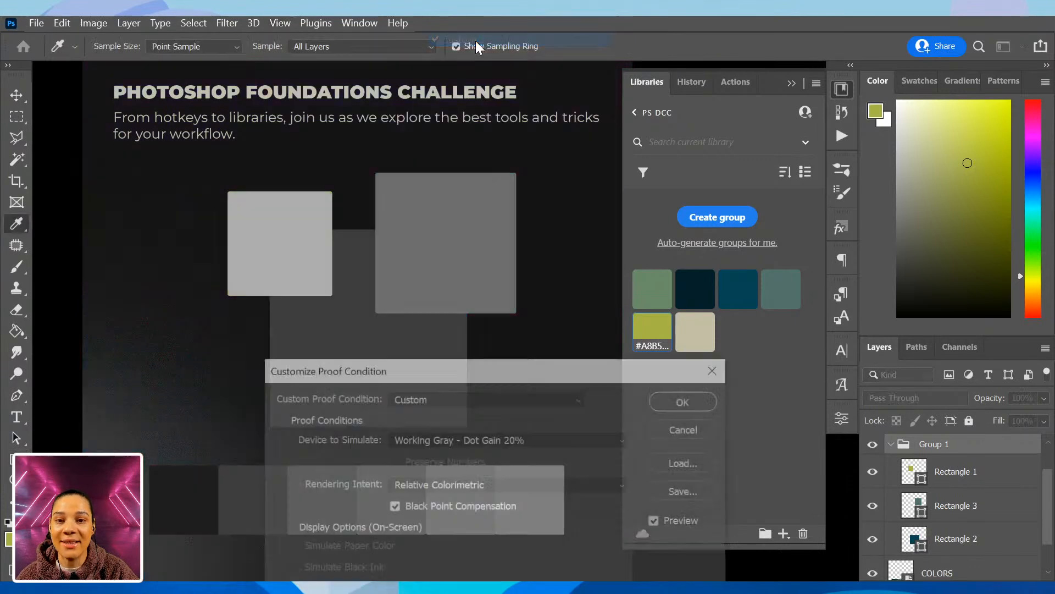
{"action": "left_click_drag", "start_coordinate": [560, 370], "coordinate": [772, 141]}
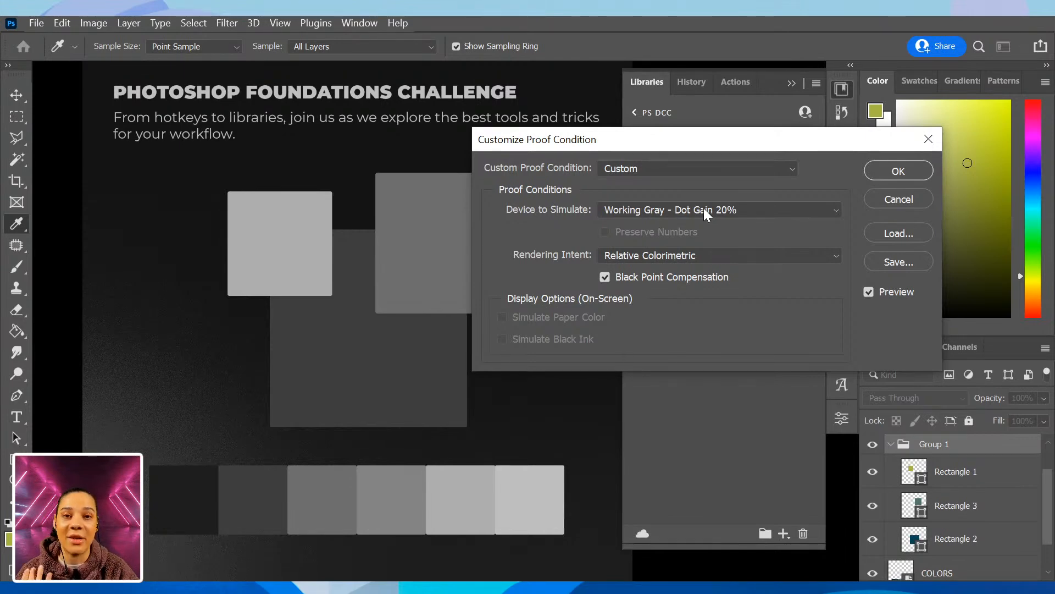
{"action": "left_click", "coordinate": [889, 170]}
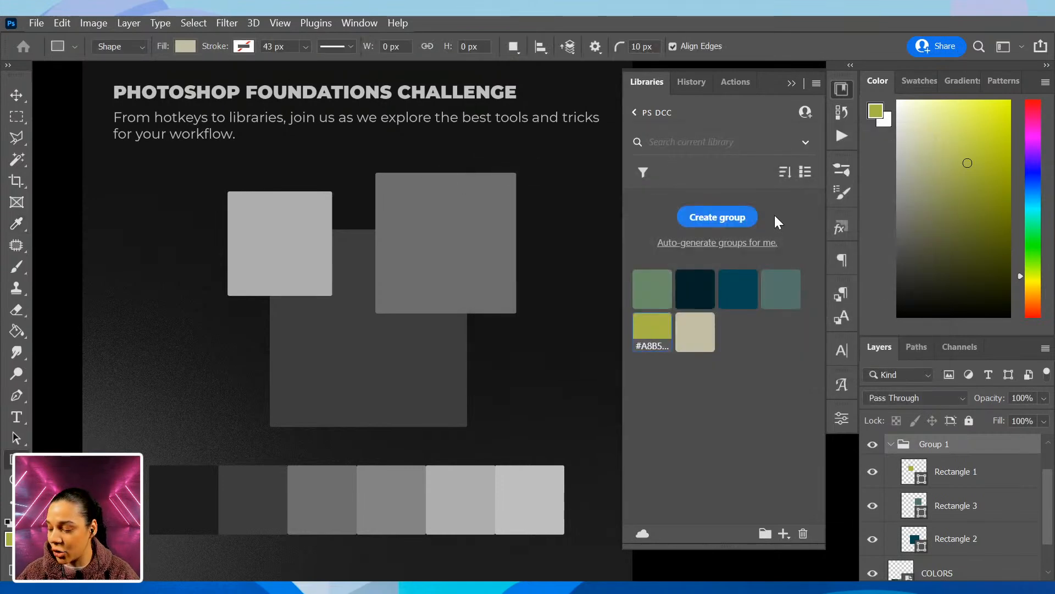
Toggle the colour proof repeatedly to compare the squares and palette in colour and in greyscale
{"action": "key", "text": "ctrl+y"}
{"action": "key", "text": "ctrl+y"}
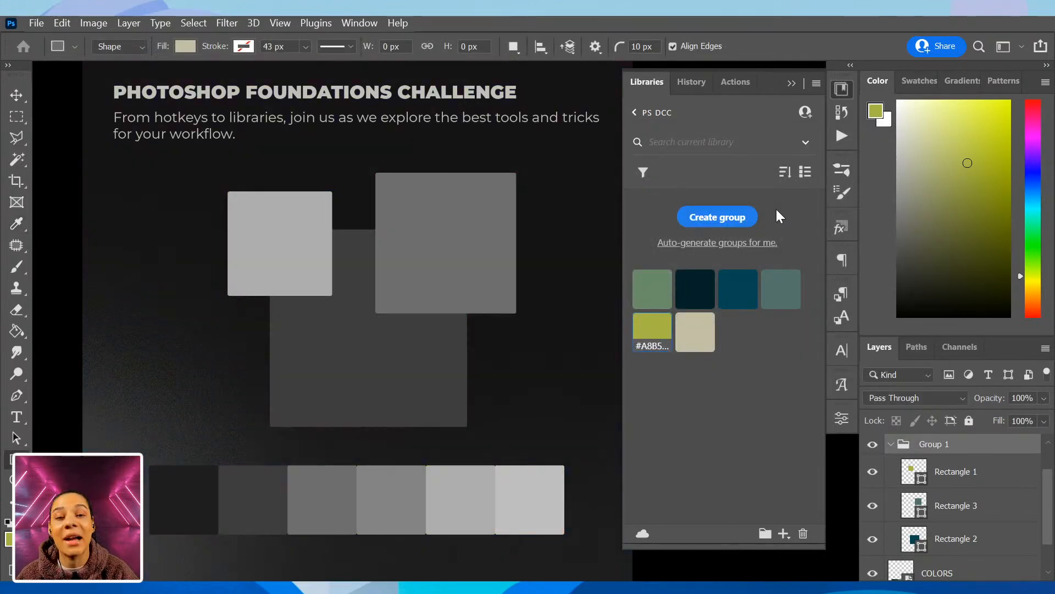
{"action": "key", "text": "ctrl+y"}
{"action": "key", "text": "ctrl+y"}
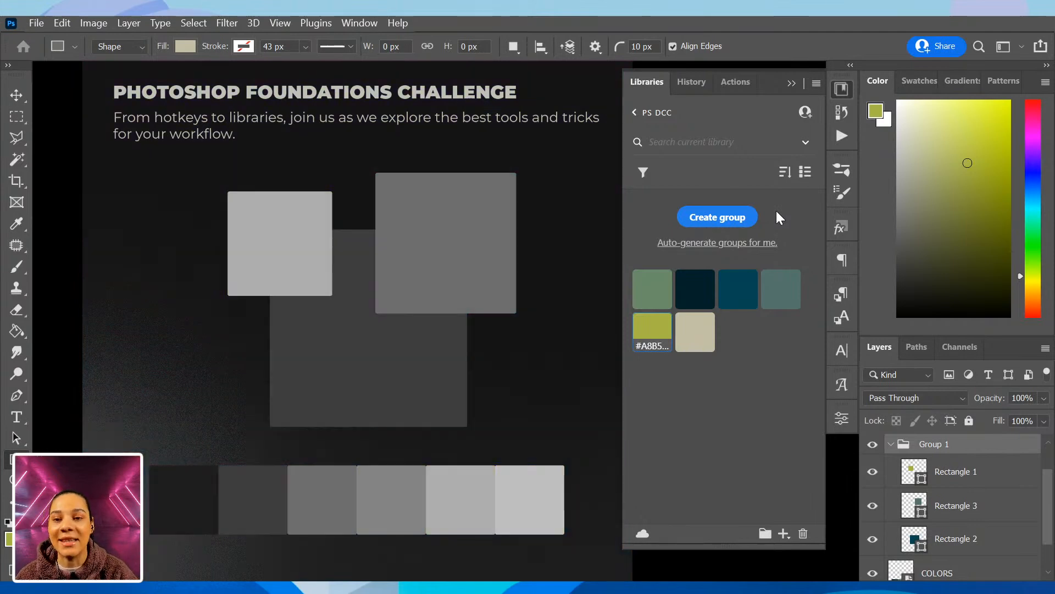
{"action": "key", "text": "ctrl+y"}
{"action": "key", "text": "ctrl+y"}
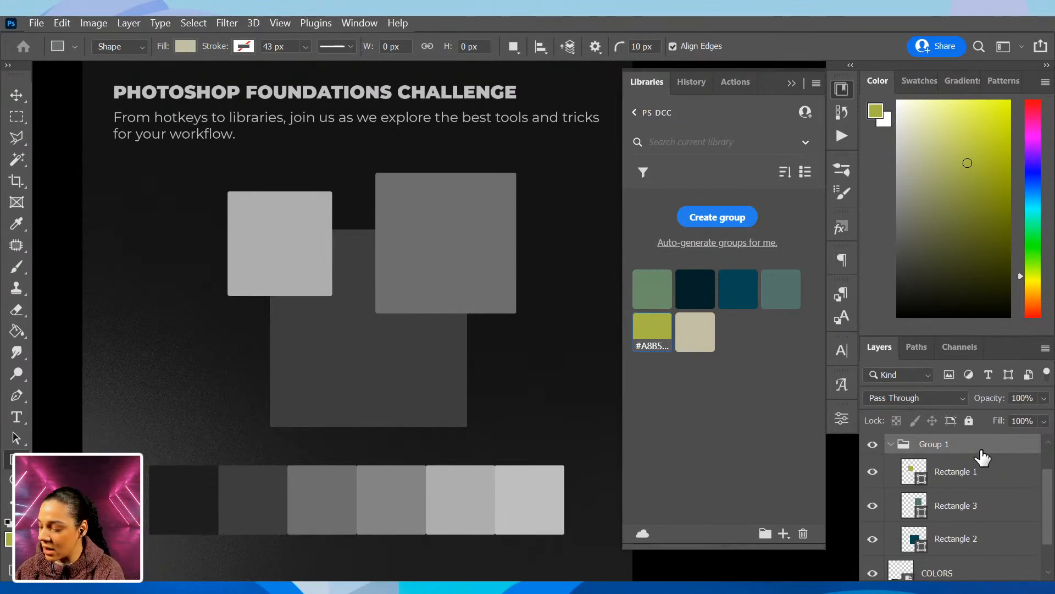
Add a new blank layer at the top of Group 1 and reduce the Brush size to 60 px
{"action": "key", "text": "ctrl+shift+n"}
{"action": "key", "text": "Return"}
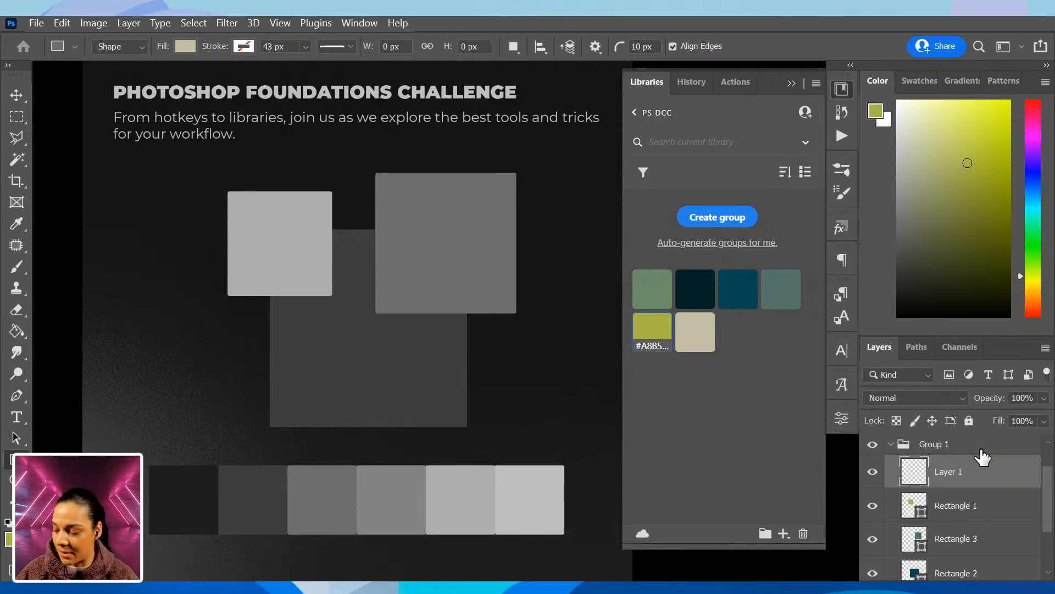
{"action": "key", "text": "b"}
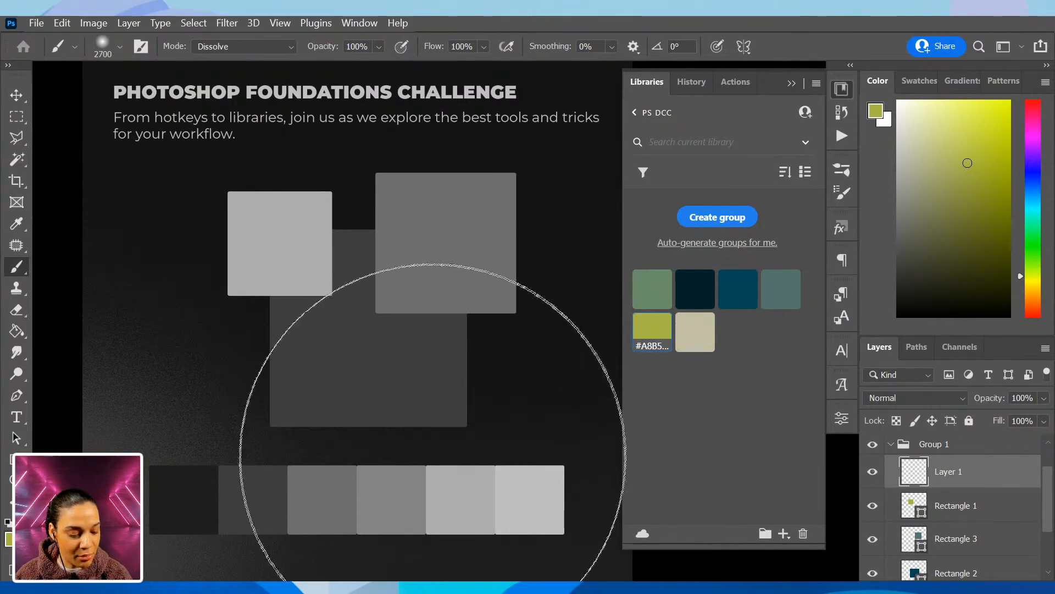
{"action": "key", "text": "bracketleft"}
{"action": "key", "text": "bracketleft"}
{"action": "key", "text": "bracketleft"}
{"action": "key", "text": "bracketleft"}
{"action": "key", "text": "bracketleft"}
{"action": "key", "text": "bracketleft"}
{"action": "key", "text": "bracketleft"}
{"action": "key", "text": "bracketleft"}
{"action": "key", "text": "bracketleft"}
{"action": "key", "text": "bracketleft"}
{"action": "key", "text": "bracketleft"}
{"action": "key", "text": "bracketleft"}
{"action": "key", "text": "bracketleft"}
{"action": "key", "text": "bracketleft"}
{"action": "key", "text": "bracketleft"}
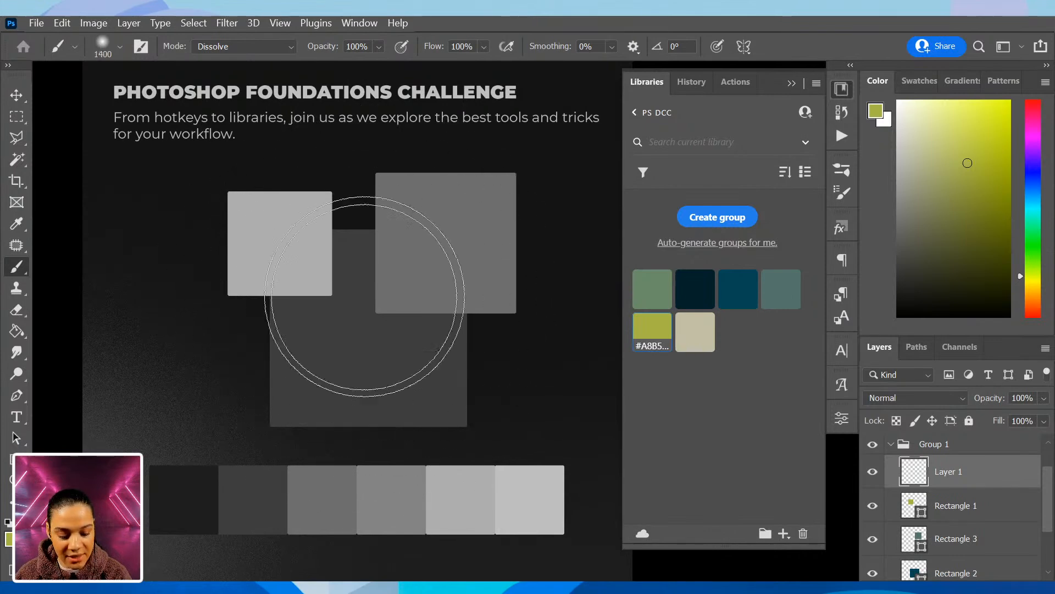
{"action": "key", "text": "bracketleft"}
{"action": "key", "text": "bracketleft"}
{"action": "key", "text": "bracketleft"}
{"action": "key", "text": "bracketleft"}
{"action": "key", "text": "bracketleft"}
{"action": "key", "text": "bracketleft"}
Try a wavy yellow-green brush stroke across the squares, compare it in full colour, and undo it
{"action": "mouse_move", "coordinate": [202, 381]}
{"action": "left_mouse_down"}
{"action": "mouse_move", "coordinate": [434, 217]}
{"action": "mouse_move", "coordinate": [545, 257]}
{"action": "left_mouse_up"}
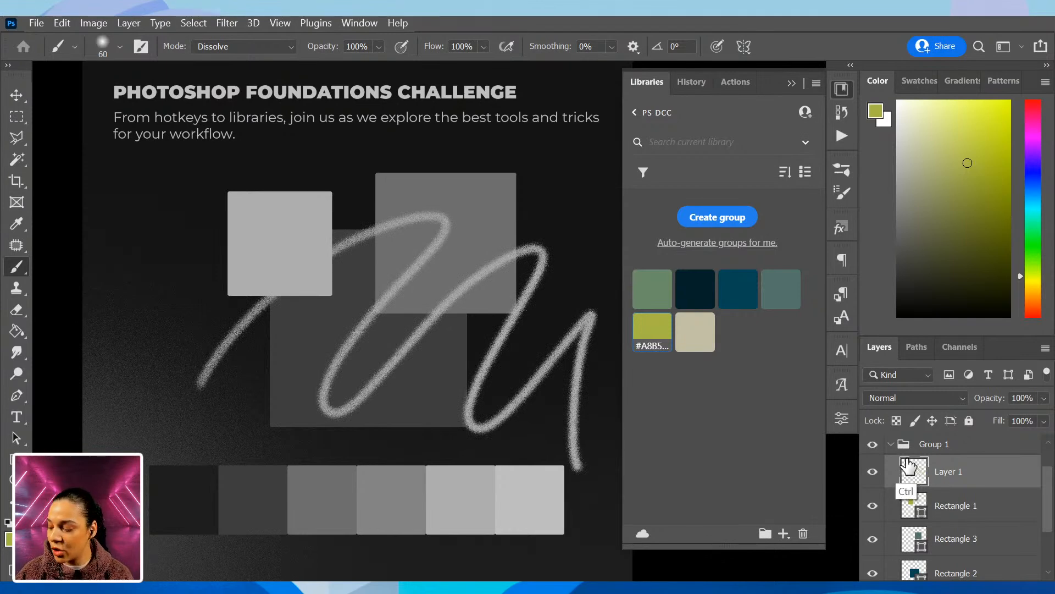
{"action": "key", "text": "ctrl+y"}
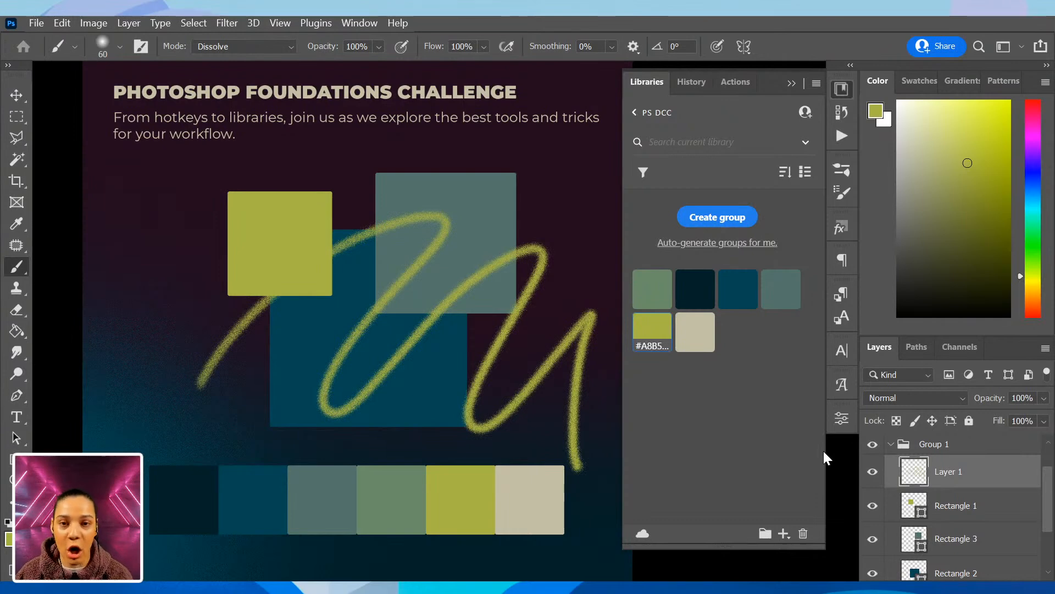
{"action": "key", "text": "ctrl+z"}
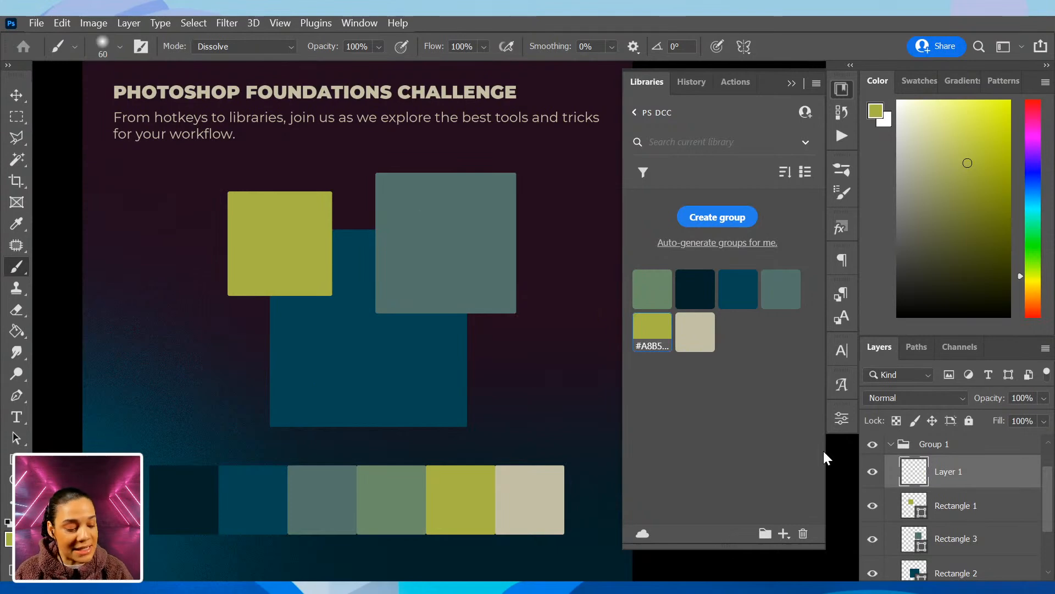
Try a wavy stroke in the library's green #6A8… colour across the large square, and undo it
{"action": "left_click", "coordinate": [652, 287]}
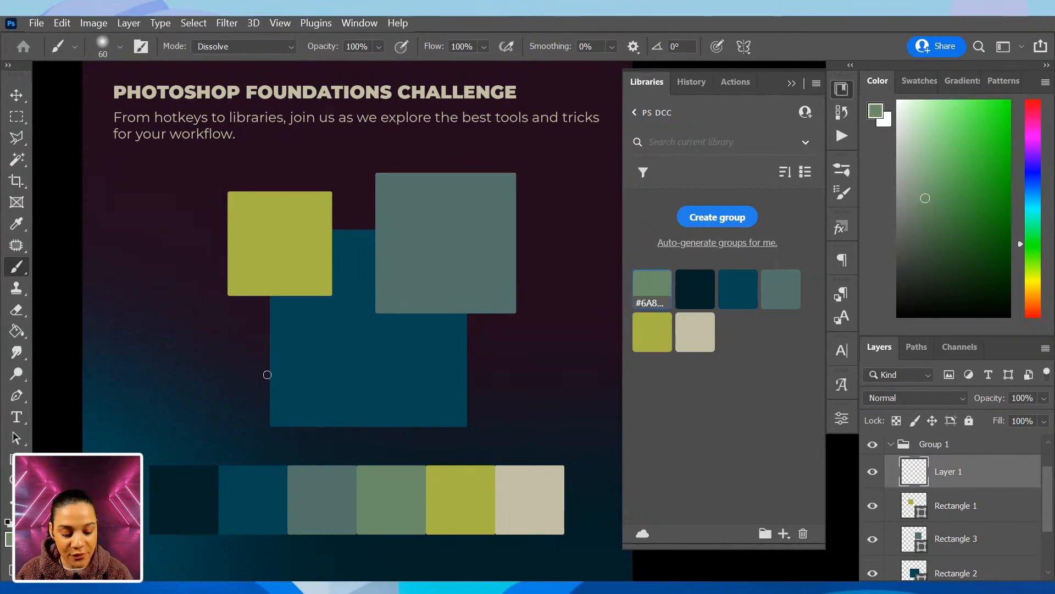
{"action": "left_click_drag", "start_coordinate": [223, 346], "coordinate": [550, 421]}
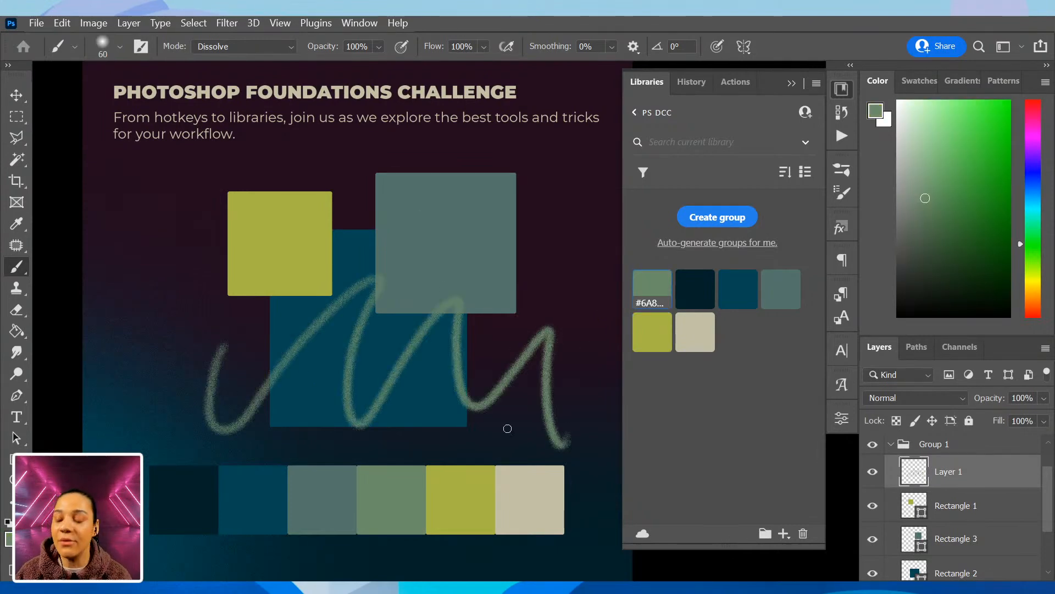
{"action": "key", "text": "ctrl+z"}
Turn the grey proof back on, try a stroke in the library's darkest #0121… colour across the squares, and undo it
{"action": "key", "text": "ctrl+y"}
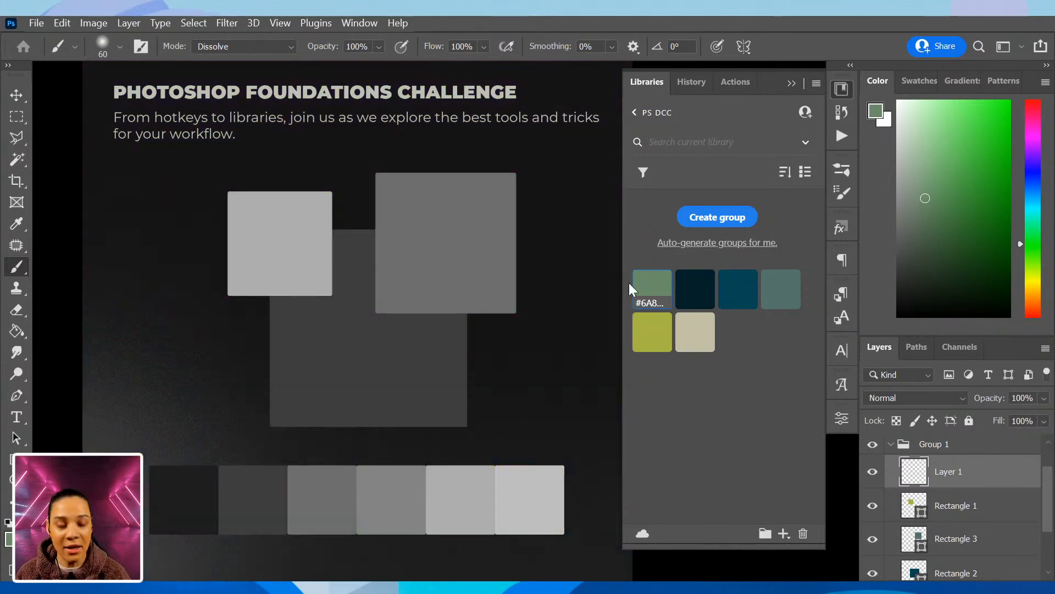
{"action": "left_click", "coordinate": [695, 288]}
{"action": "left_click_drag", "start_coordinate": [224, 359], "coordinate": [256, 292]}
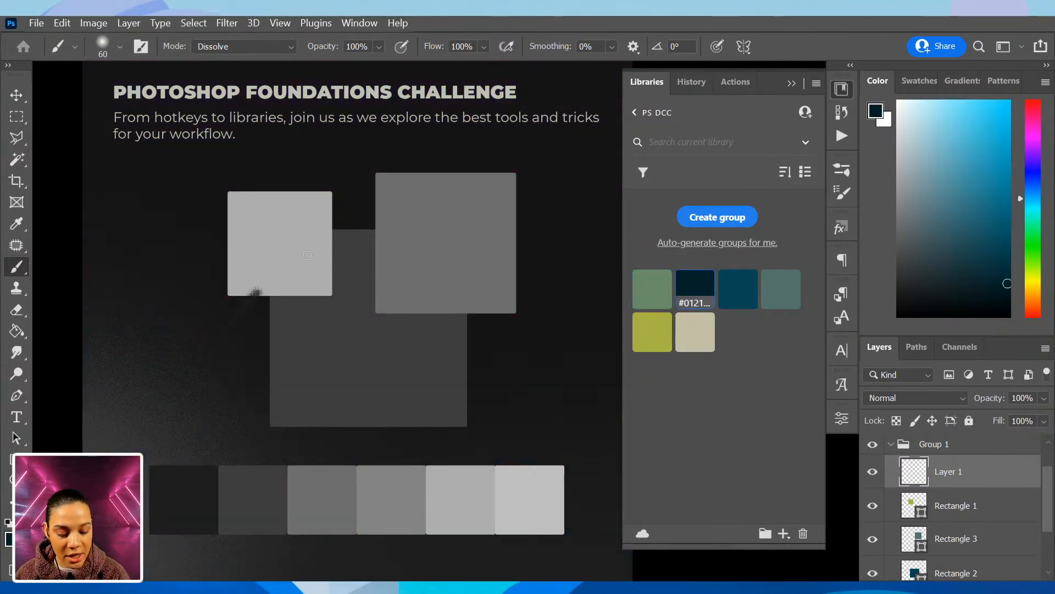
{"action": "mouse_move", "coordinate": [307, 255]}
{"action": "left_mouse_down"}
{"action": "mouse_move", "coordinate": [434, 365]}
{"action": "mouse_move", "coordinate": [524, 411]}
{"action": "left_mouse_up"}
{"action": "key", "text": "ctrl+z"}
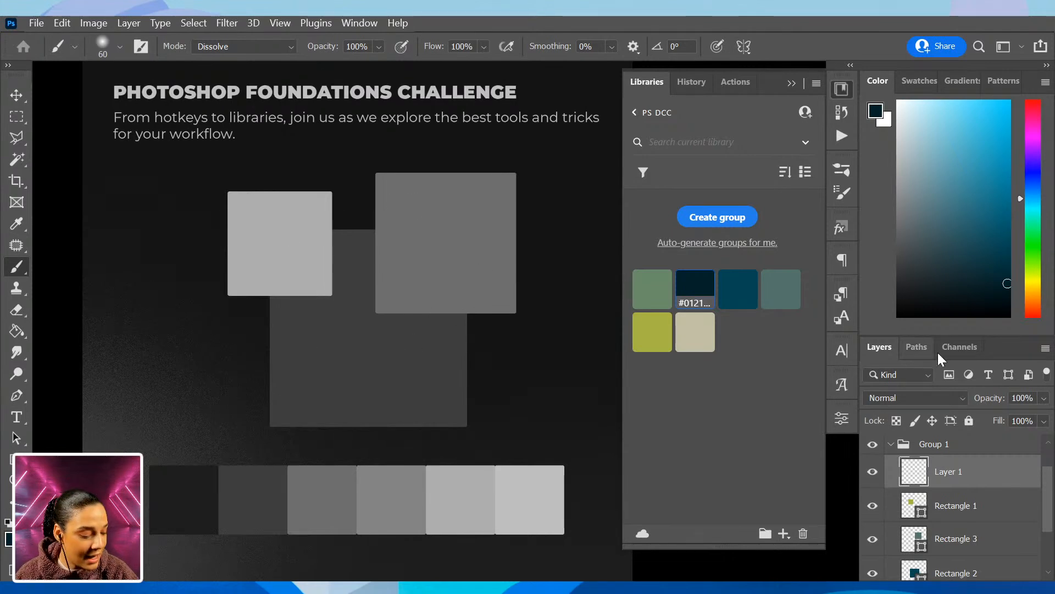
Fill the large Rectangle 2 square with the beige #C2C… colour from the library while proofing in grey
{"action": "left_click", "coordinate": [995, 506]}
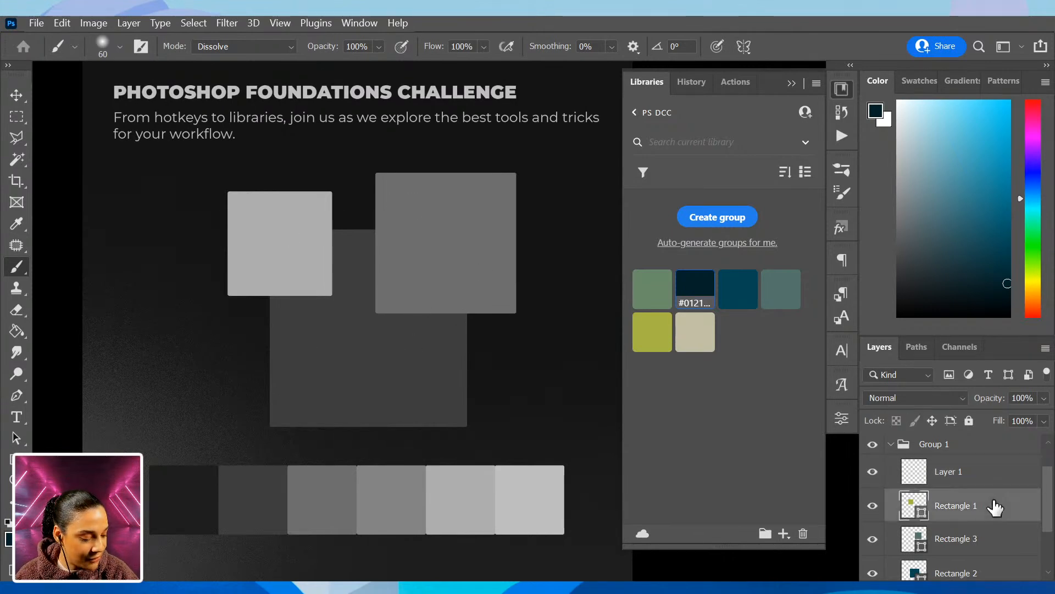
{"action": "left_click", "coordinate": [991, 550]}
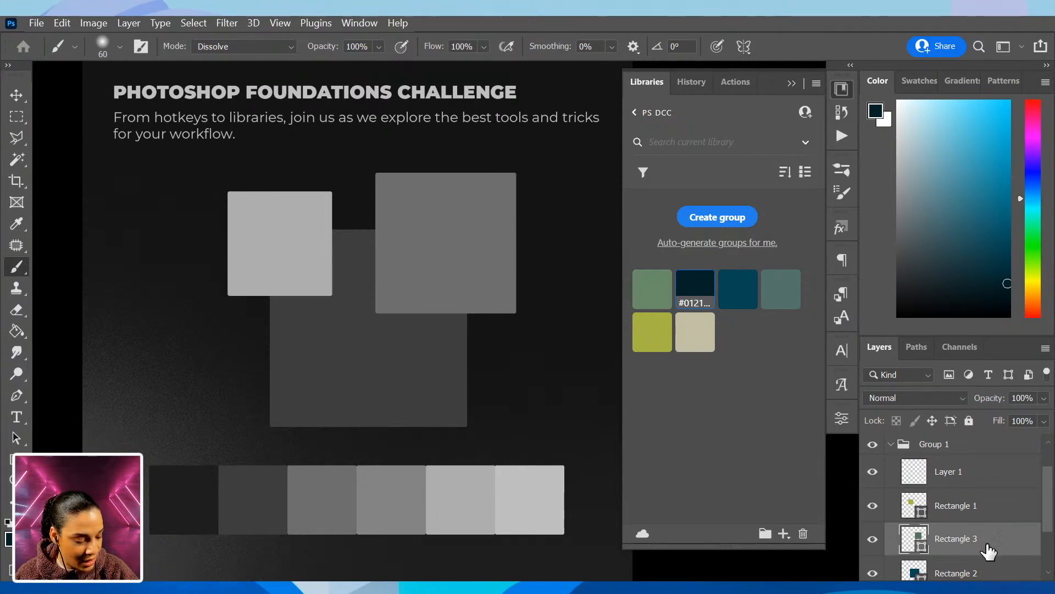
{"action": "left_click", "coordinate": [996, 573]}
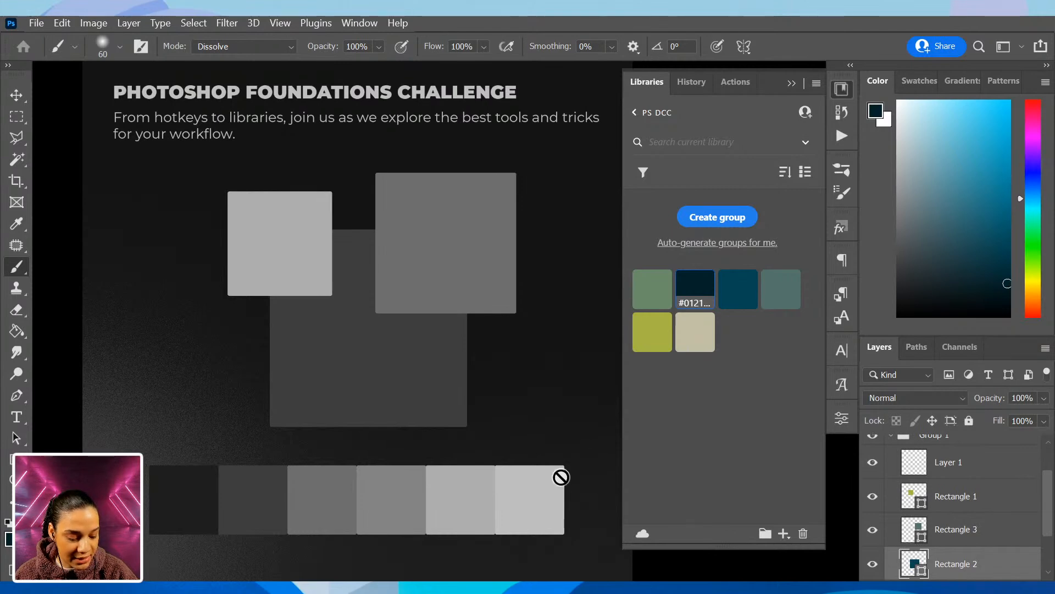
{"action": "left_click", "coordinate": [692, 334]}
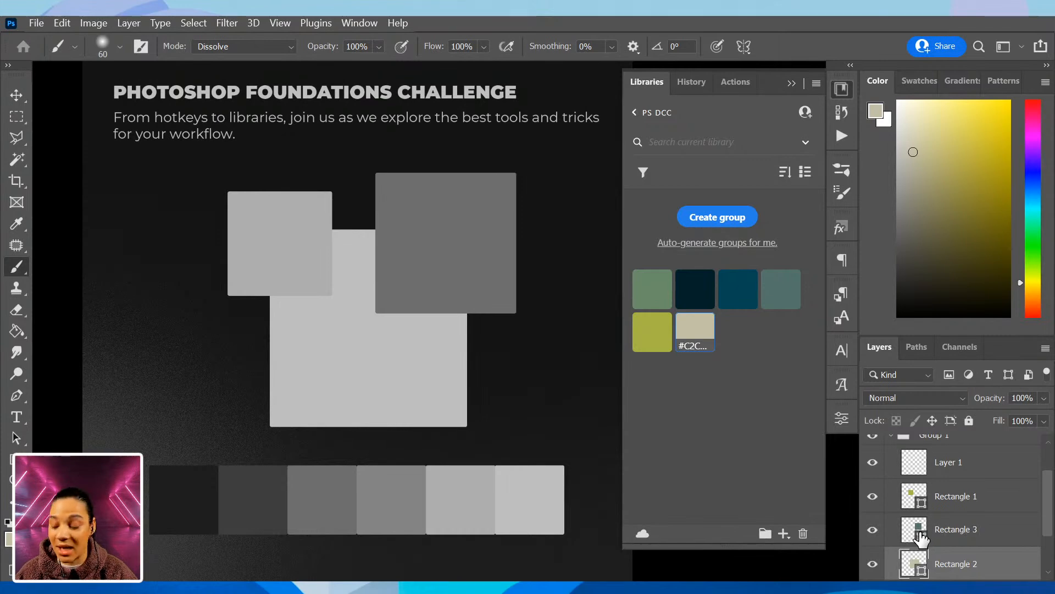
Compare the squares in full colour and grey proof, and refill the large Rectangle 2 square with the library's dark blue #0245… colour
{"action": "key", "text": "ctrl+y"}
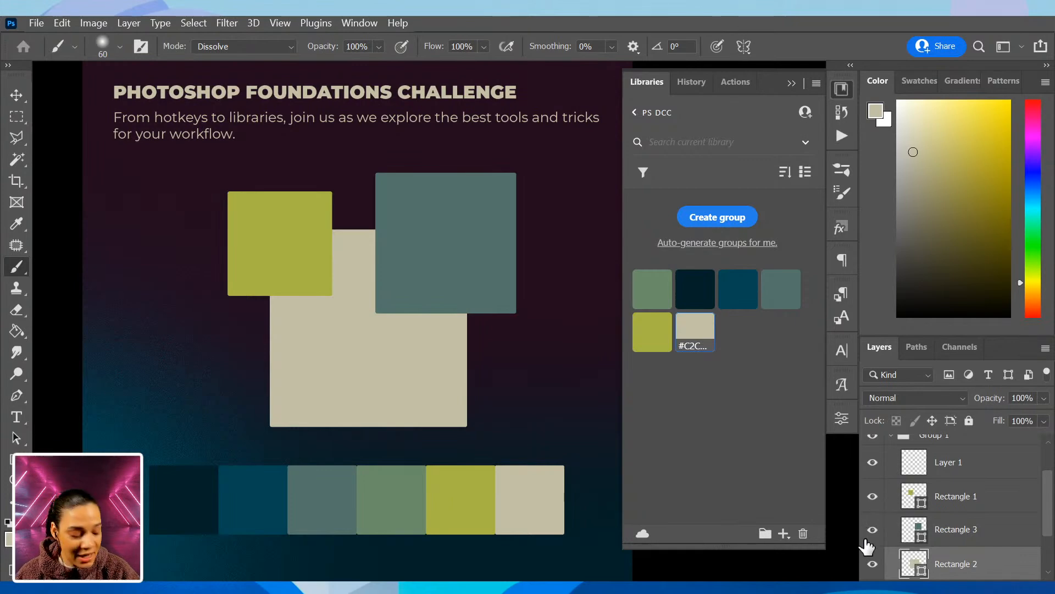
{"action": "key", "text": "ctrl+y"}
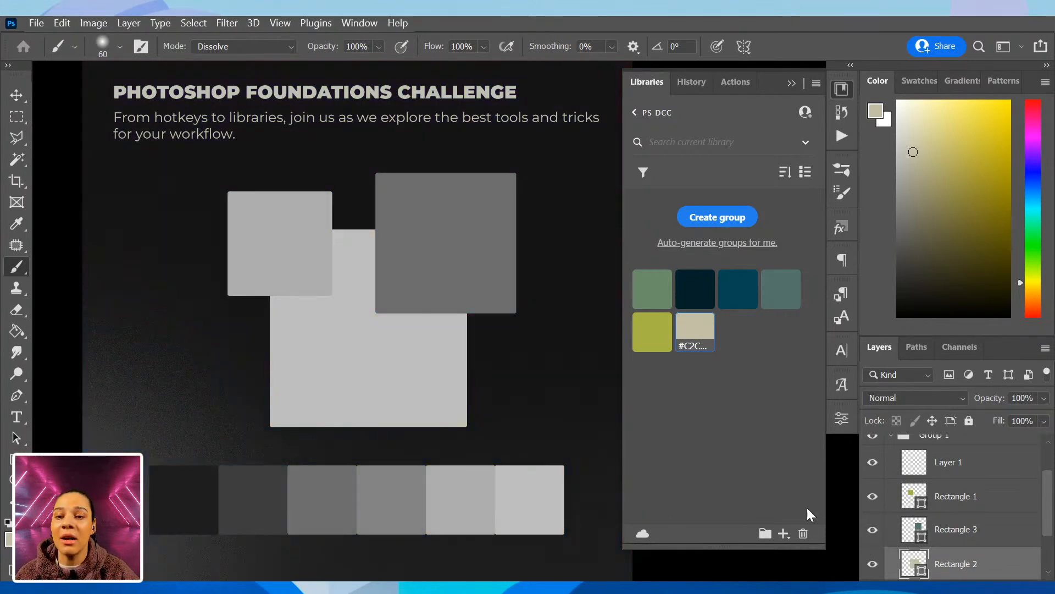
{"action": "left_click", "coordinate": [777, 297]}
{"action": "left_click", "coordinate": [731, 297]}
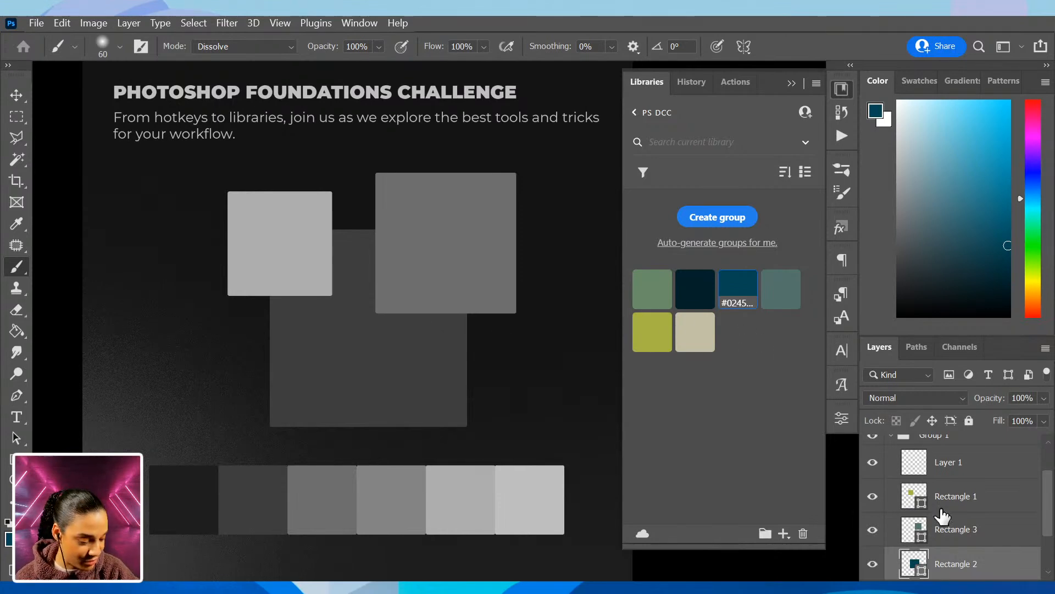
Delete the empty Layer 1 and turn off the grey proof view
{"action": "left_click", "coordinate": [958, 472]}
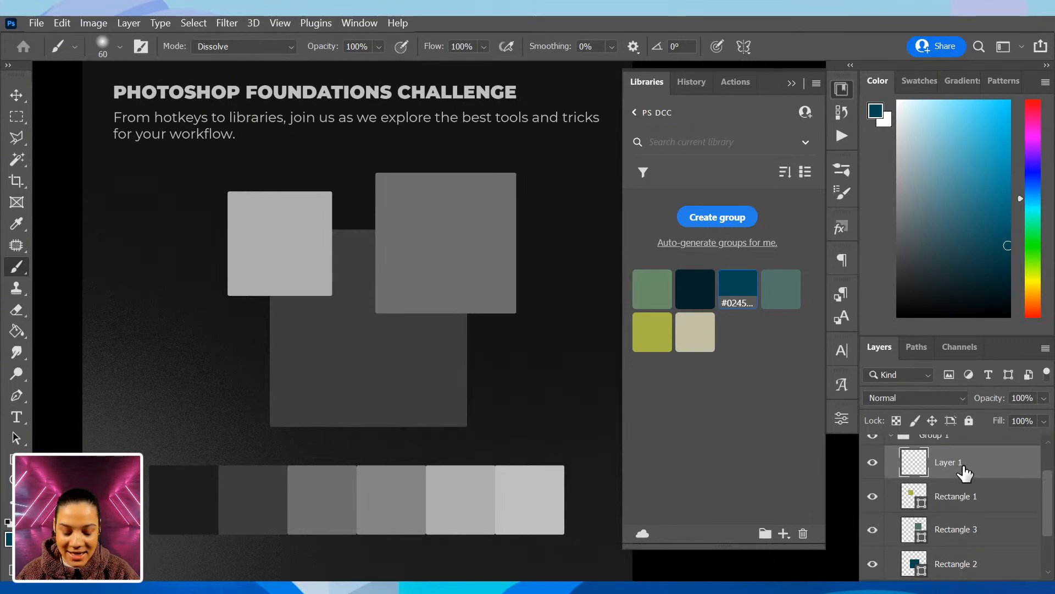
{"action": "key", "text": "Delete"}
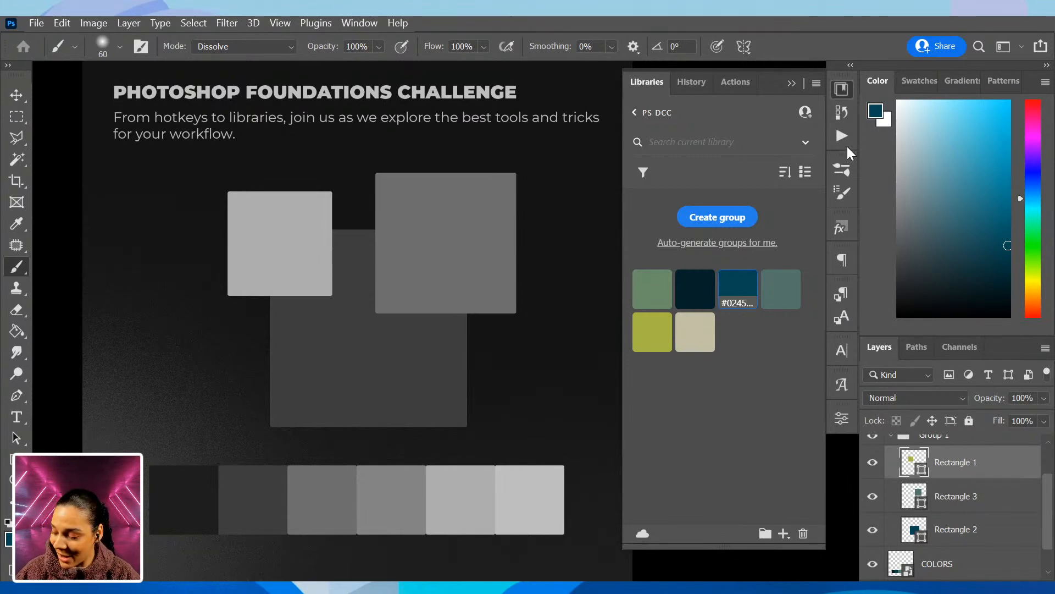
{"action": "key", "text": "ctrl+y"}
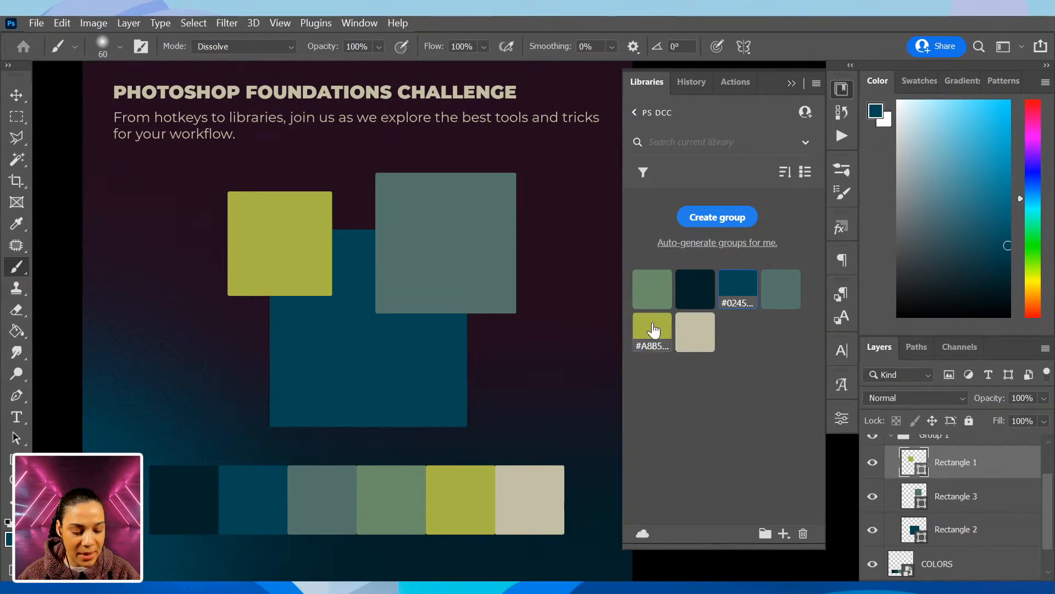
Rasterize the Rectangle 2, Rectangle 3 and Rectangle 1 shape layers one by one
{"action": "right_click", "coordinate": [957, 532]}
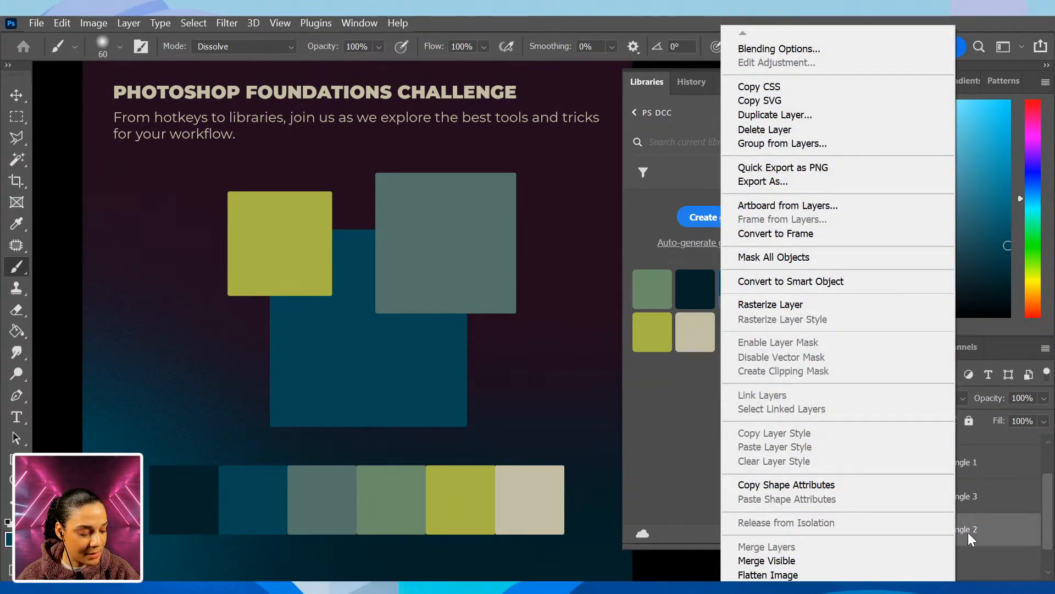
{"action": "left_click", "coordinate": [792, 306]}
{"action": "right_click", "coordinate": [967, 495]}
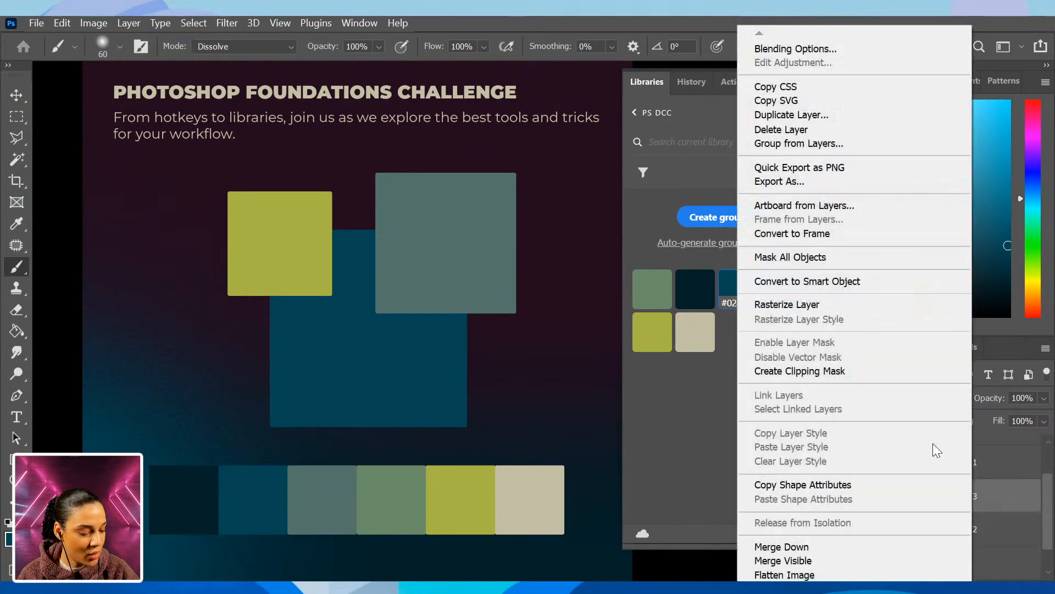
{"action": "left_click", "coordinate": [804, 305]}
{"action": "right_click", "coordinate": [946, 463]}
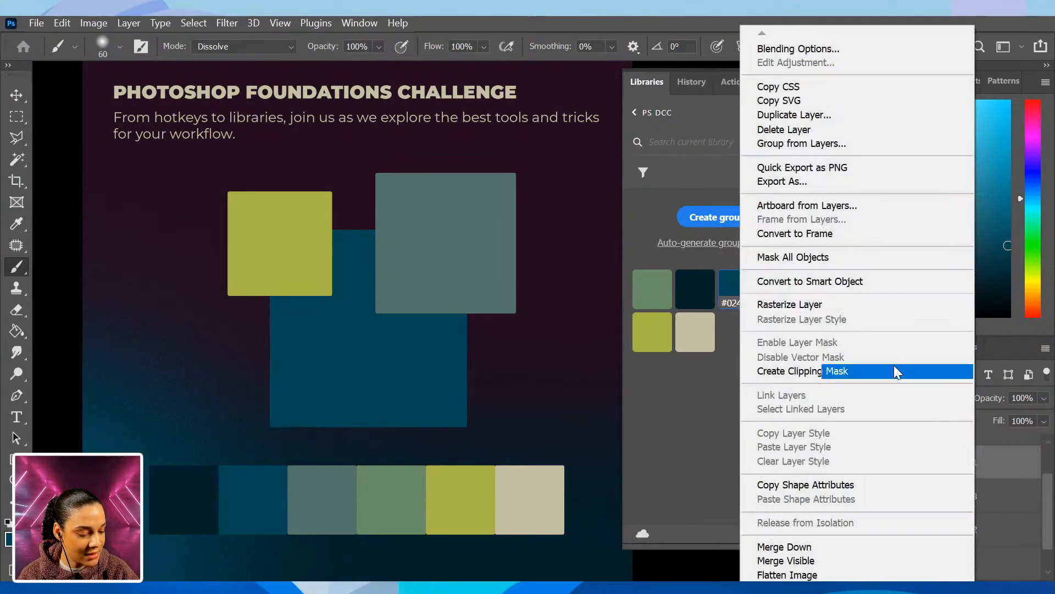
{"action": "left_click", "coordinate": [831, 308]}
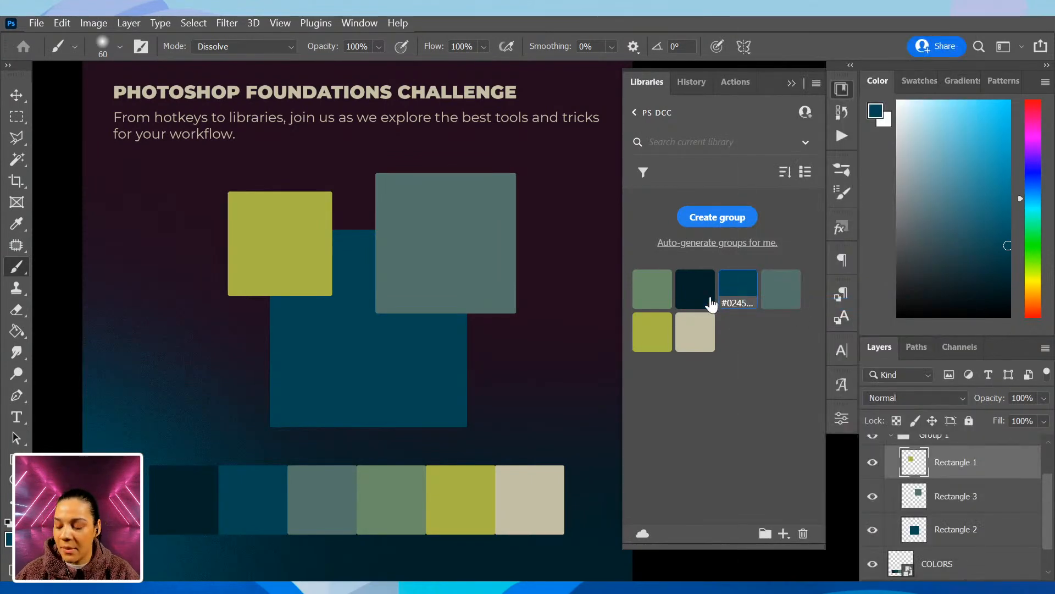
Lock the transparent pixels of the Rectangle 1, Rectangle 3 and Rectangle 2 layers
{"action": "key", "text": "ctrl+plus"}
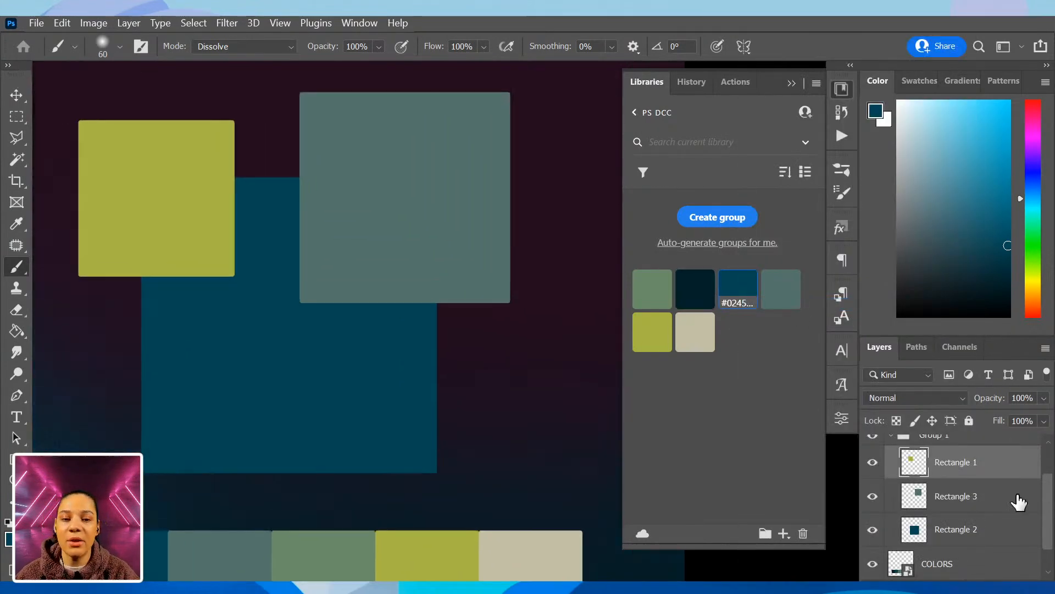
{"action": "left_click", "coordinate": [895, 420]}
{"action": "left_click", "coordinate": [955, 495]}
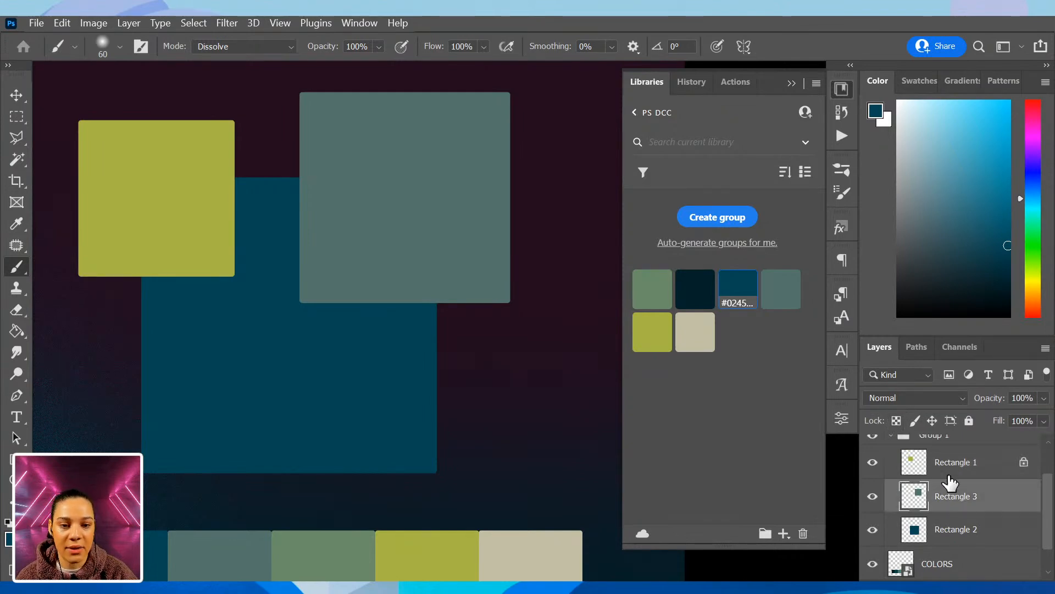
{"action": "left_click", "coordinate": [895, 420]}
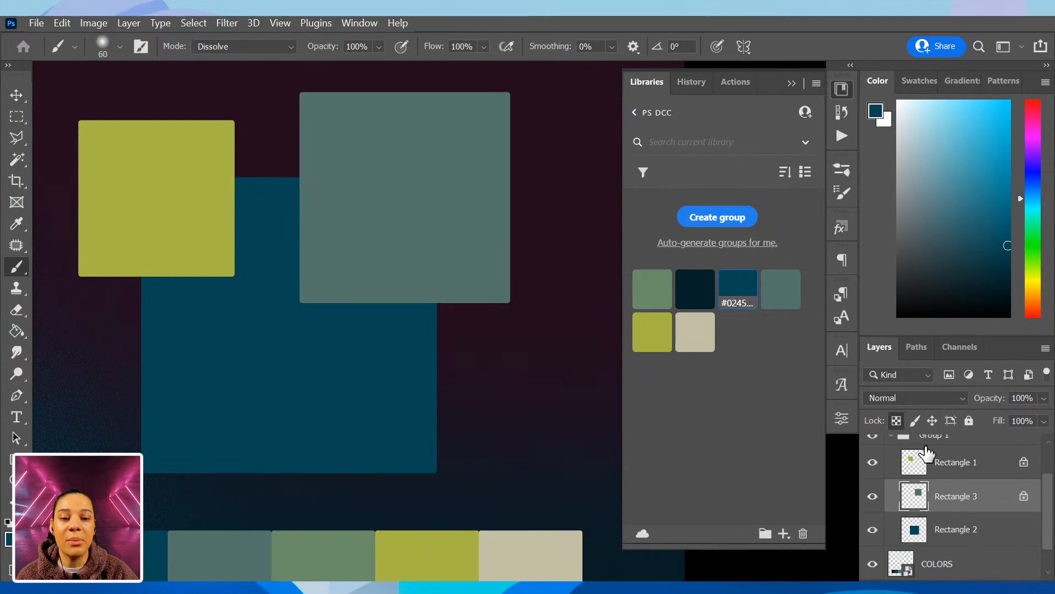
{"action": "left_click", "coordinate": [962, 532]}
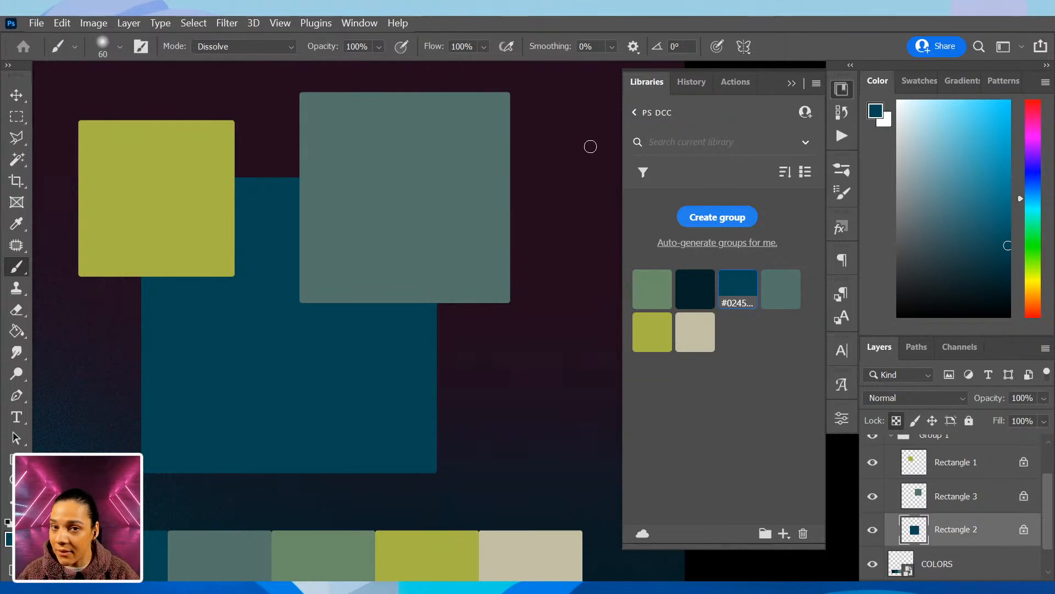
Choose the Soft Round Pressure Opacity preset from the General Brushes for the Brush tool
{"action": "key", "text": "ctrl+0"}
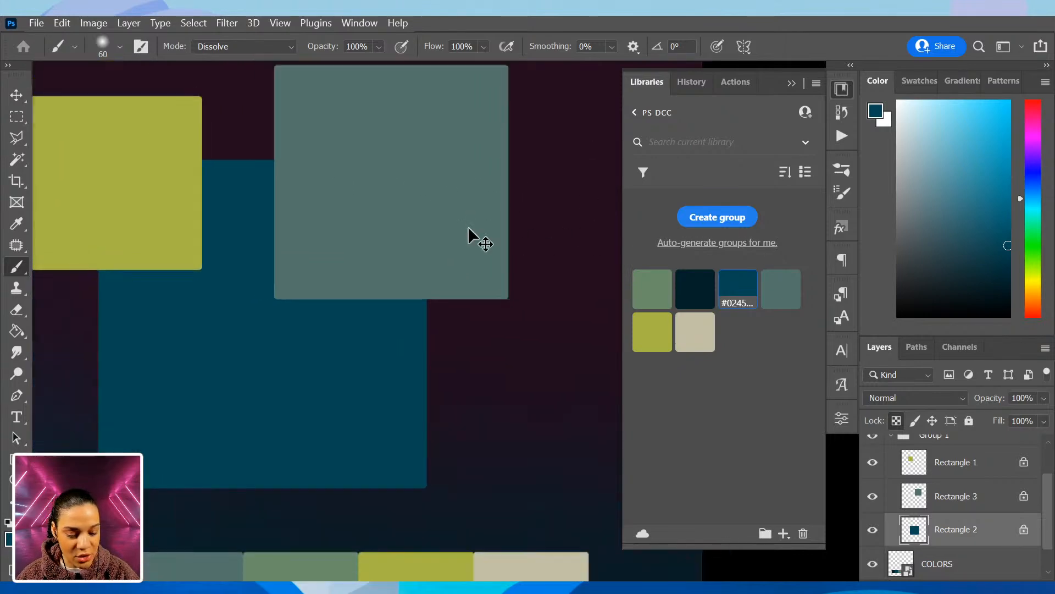
{"action": "key", "text": "ctrl+minus"}
{"action": "key", "text": "ctrl+plus"}
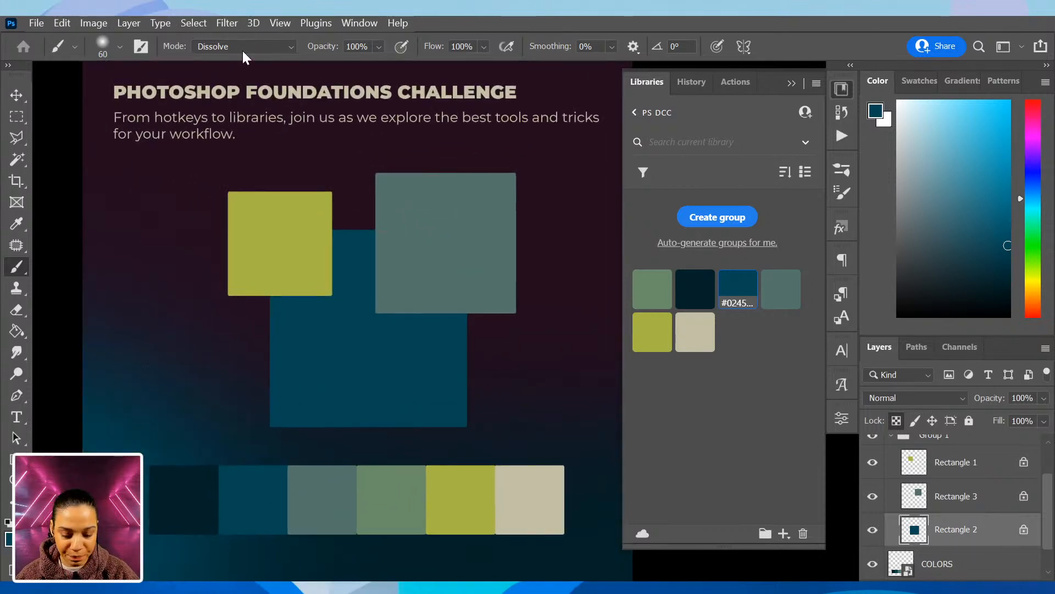
{"action": "right_click", "coordinate": [357, 246]}
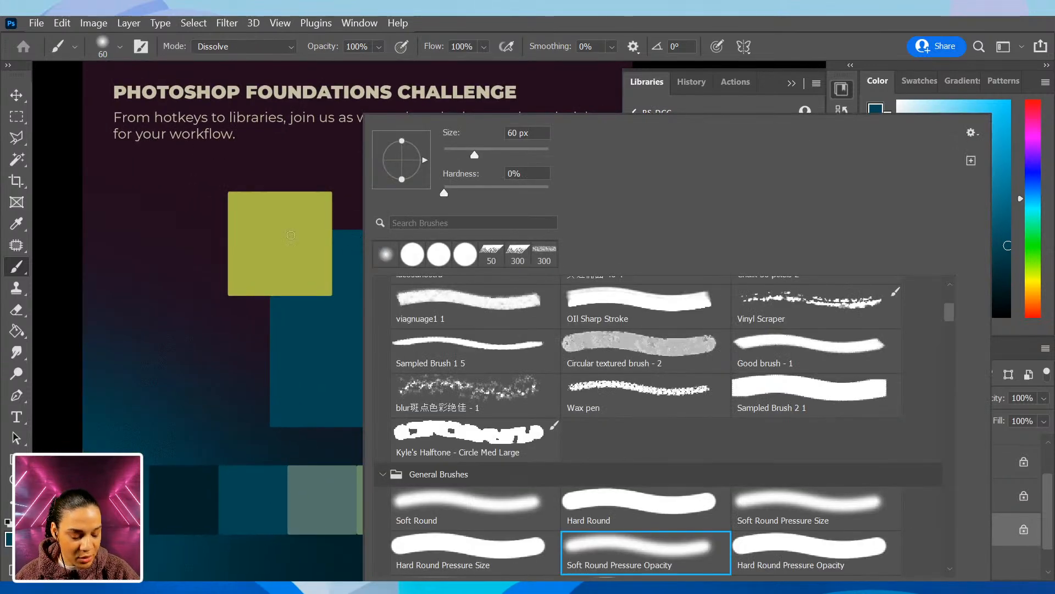
{"action": "right_click", "coordinate": [201, 192]}
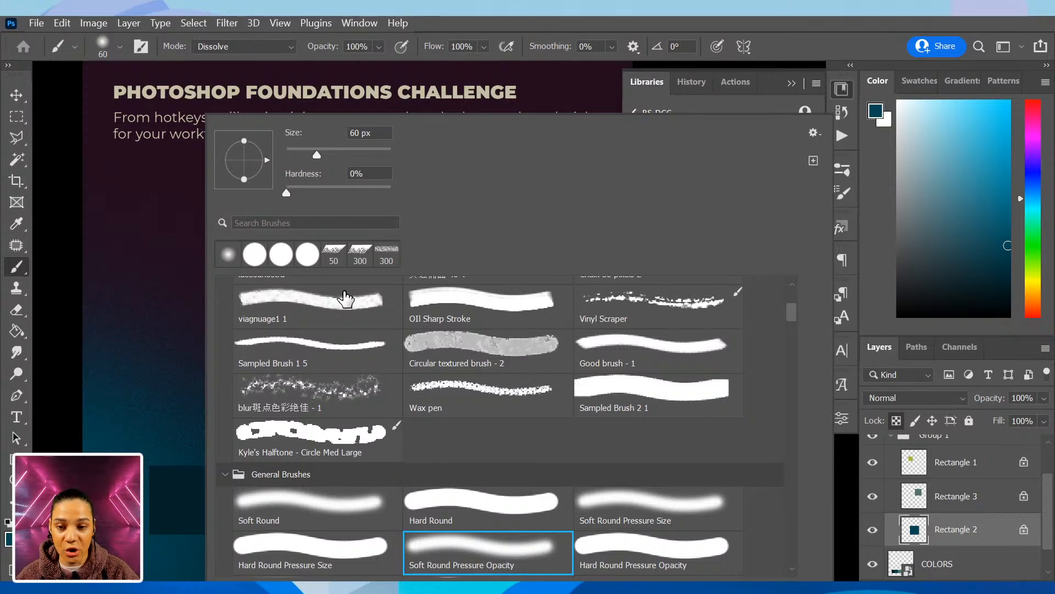
{"action": "scroll", "coordinate": [620, 483], "scroll_direction": "down", "scroll_amount": 3}
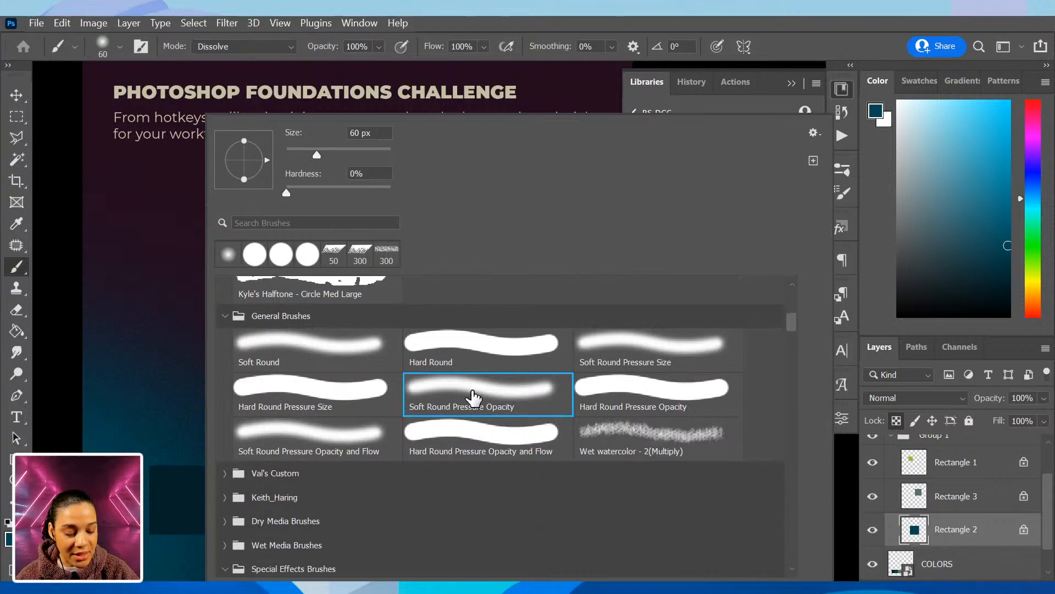
{"action": "left_click", "coordinate": [513, 390]}
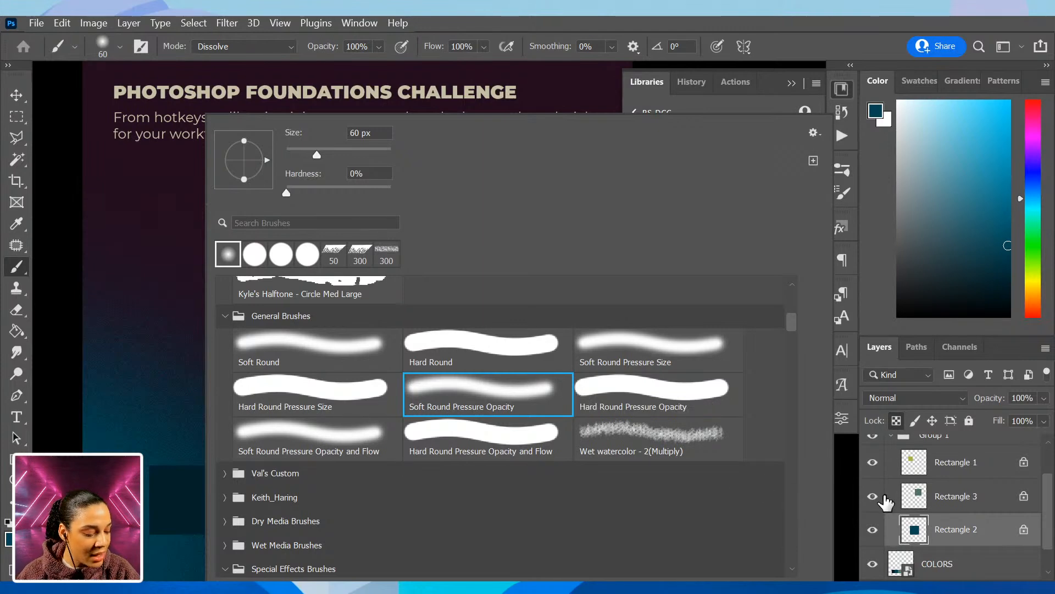
Set the brush's blending mode to Normal and enlarge the brush to 900 px
{"action": "left_click", "coordinate": [257, 48]}
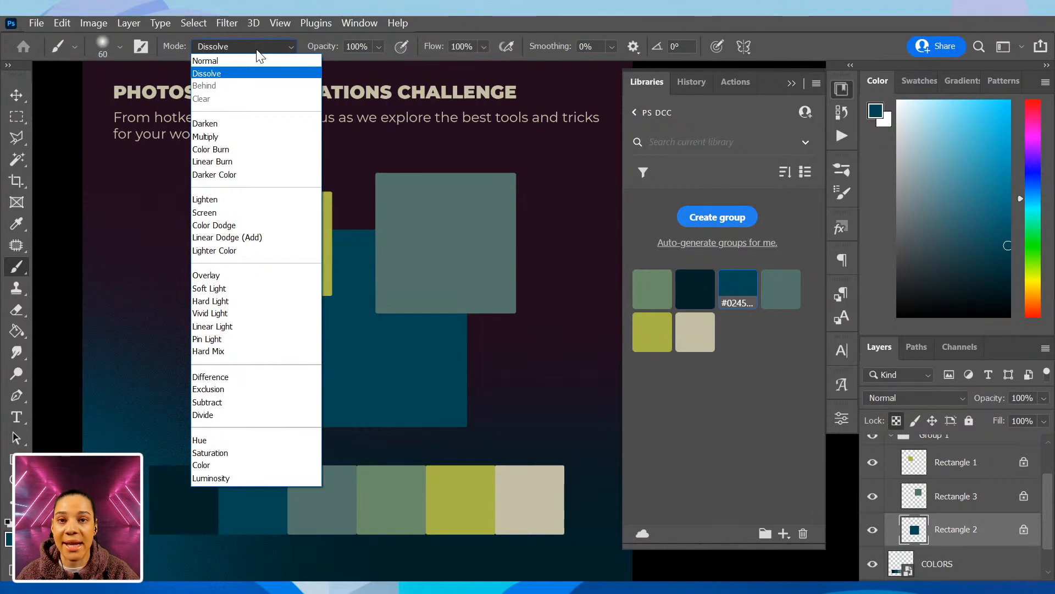
{"action": "left_click", "coordinate": [254, 59]}
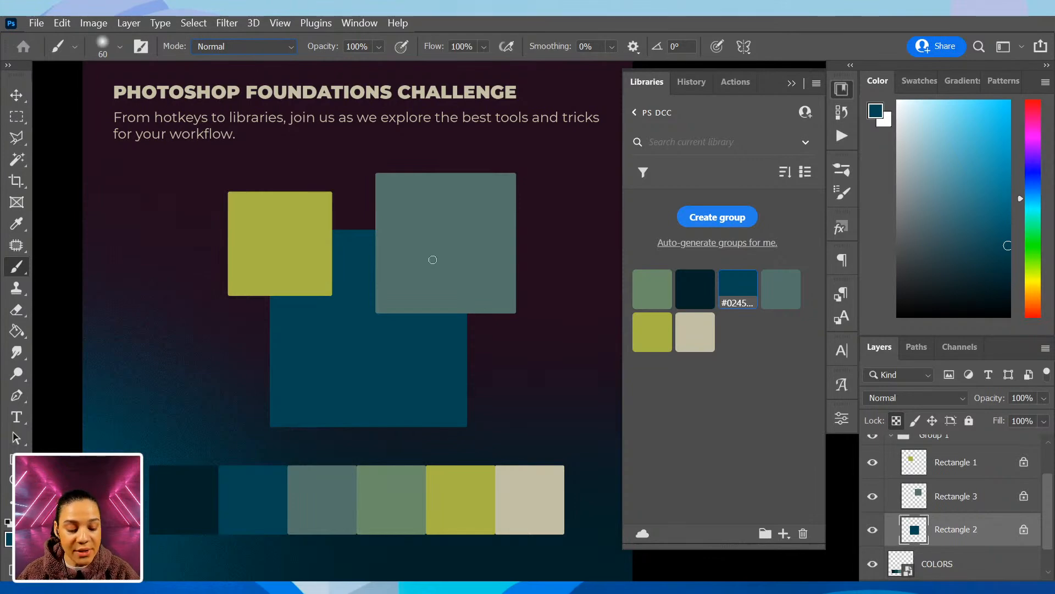
{"action": "key", "text": "bracketright"}
{"action": "key", "text": "bracketright"}
{"action": "key", "text": "bracketright"}
{"action": "key", "text": "bracketright"}
{"action": "key", "text": "bracketright"}
{"action": "key", "text": "bracketright"}
{"action": "key", "text": "bracketright"}
{"action": "key", "text": "bracketright"}
{"action": "key", "text": "bracketright"}
{"action": "key", "text": "bracketright"}
{"action": "key", "text": "bracketright"}
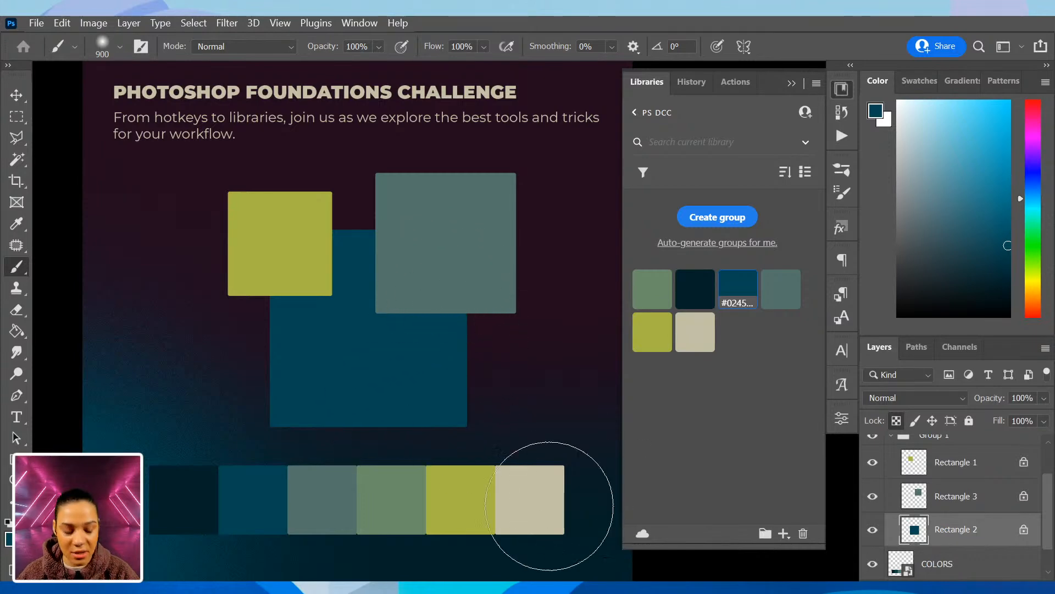
Try soft strokes in the library's yellow-green #A8B5… colour across the lower part of the large Rectangle 2 square, and undo them
{"action": "left_click", "coordinate": [652, 331]}
{"action": "mouse_move", "coordinate": [459, 423]}
{"action": "left_mouse_down"}
{"action": "mouse_move", "coordinate": [382, 435]}
{"action": "mouse_move", "coordinate": [453, 388]}
{"action": "mouse_move", "coordinate": [431, 418]}
{"action": "mouse_move", "coordinate": [290, 423]}
{"action": "mouse_move", "coordinate": [394, 412]}
{"action": "mouse_move", "coordinate": [276, 388]}
{"action": "mouse_move", "coordinate": [269, 365]}
{"action": "mouse_move", "coordinate": [550, 434]}
{"action": "mouse_move", "coordinate": [480, 359]}
{"action": "mouse_move", "coordinate": [431, 413]}
{"action": "mouse_move", "coordinate": [357, 354]}
{"action": "mouse_move", "coordinate": [418, 316]}
{"action": "mouse_move", "coordinate": [318, 412]}
{"action": "left_mouse_up"}
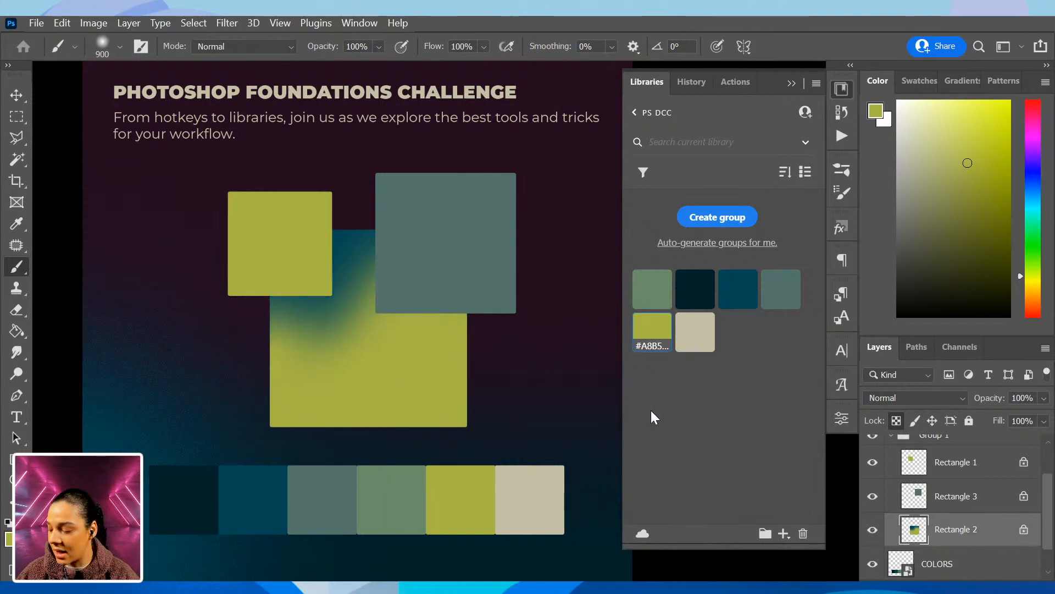
{"action": "key", "text": "ctrl+z"}
{"action": "key", "text": "ctrl+z"}
{"action": "key", "text": "ctrl+z"}
{"action": "key", "text": "ctrl+z"}
{"action": "key", "text": "ctrl+z"}
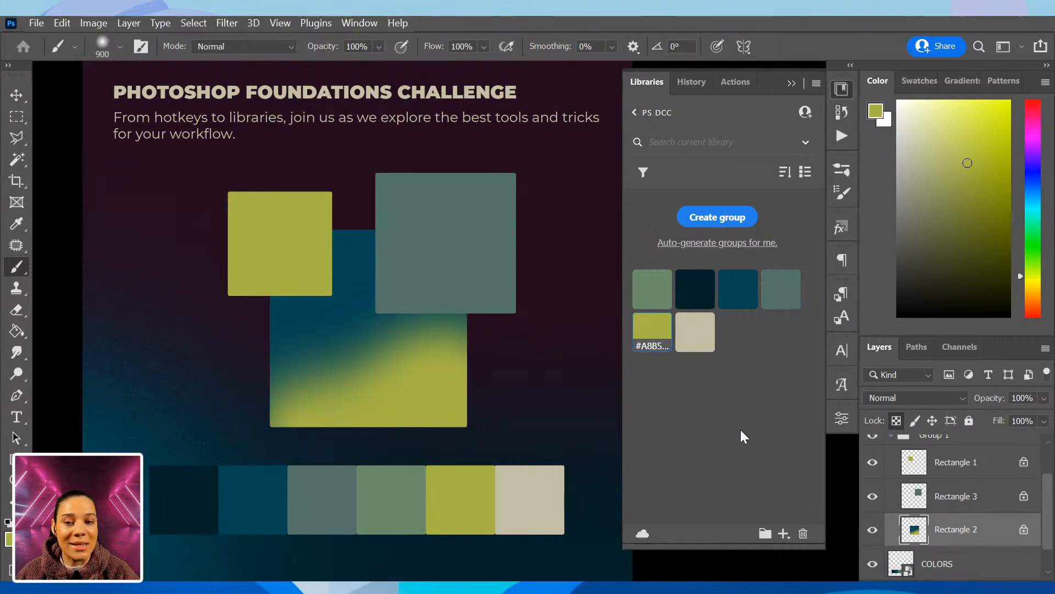
{"action": "key", "text": "ctrl+z"}
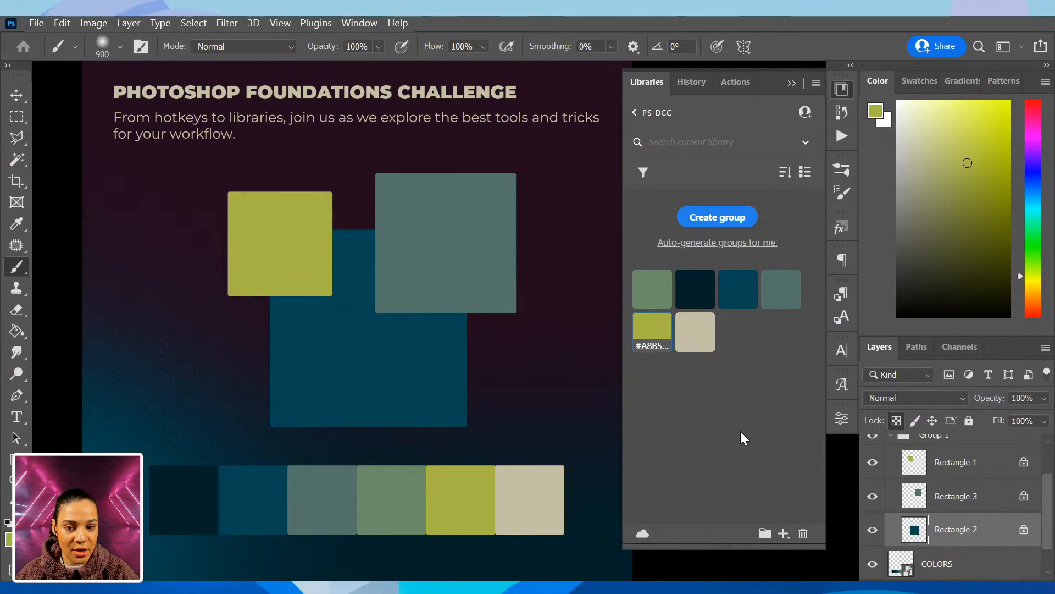
Paint a grainy gradient in the library's green #6A8… along the lower edge of Rectangle 2 with a 1300 px brush in Dissolve mode
{"action": "left_click", "coordinate": [285, 48]}
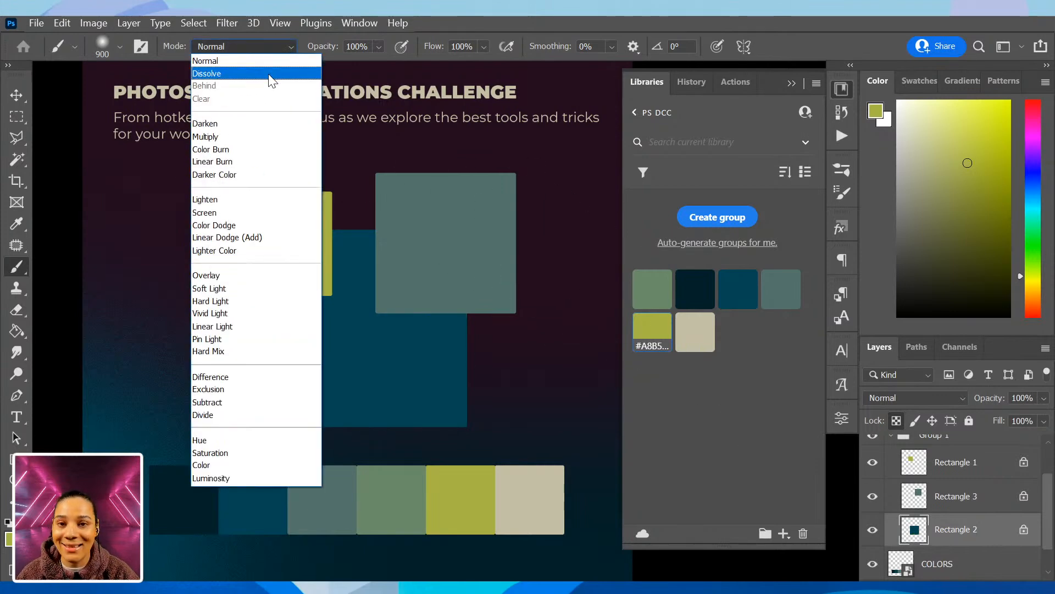
{"action": "left_click", "coordinate": [269, 74]}
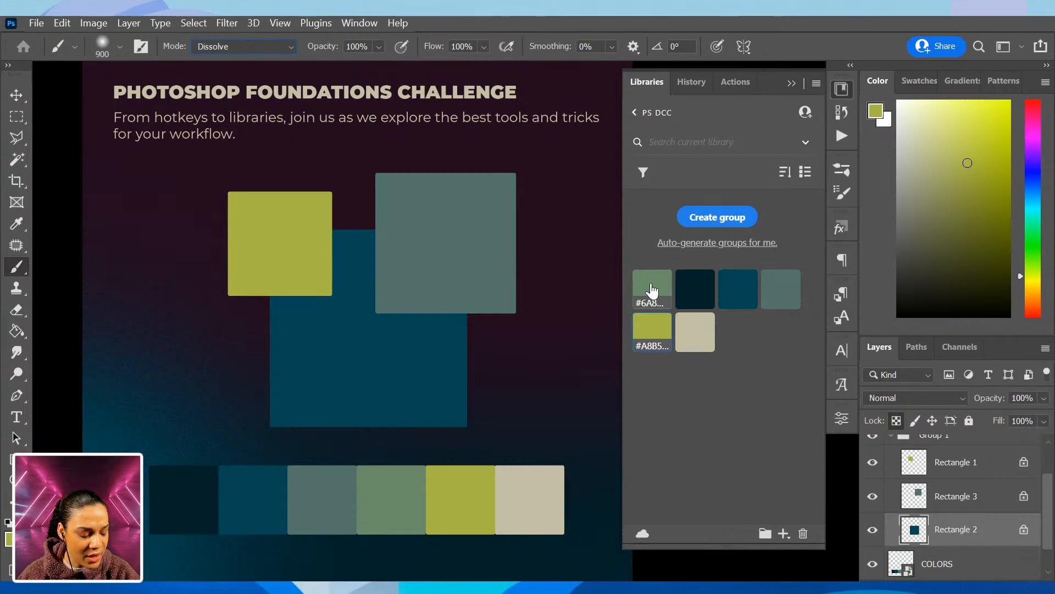
{"action": "left_click", "coordinate": [653, 290]}
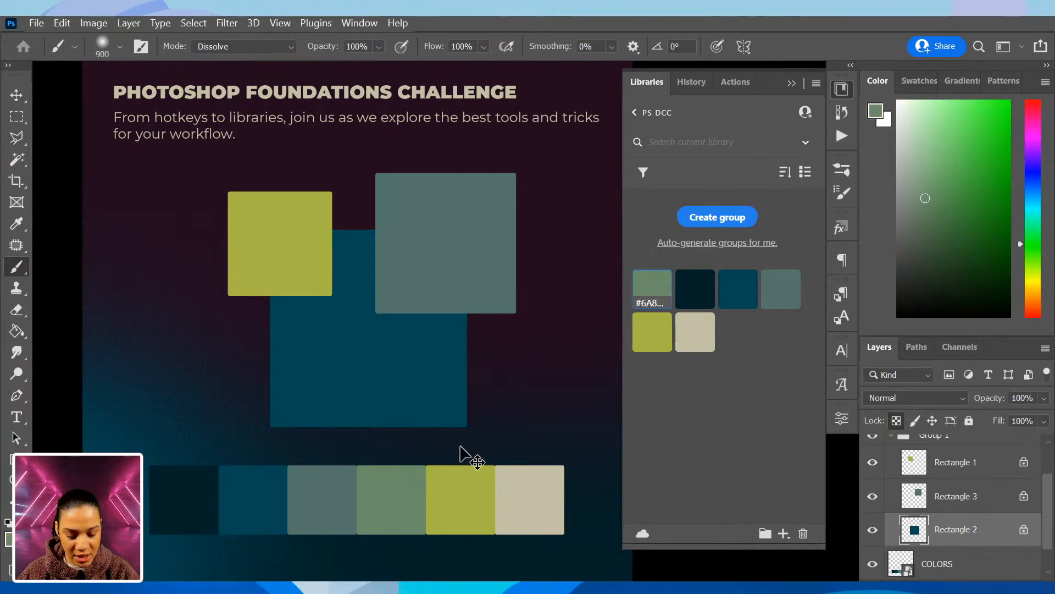
{"action": "key", "text": "bracketright"}
{"action": "key", "text": "bracketright"}
{"action": "key", "text": "bracketright"}
{"action": "key", "text": "bracketright"}
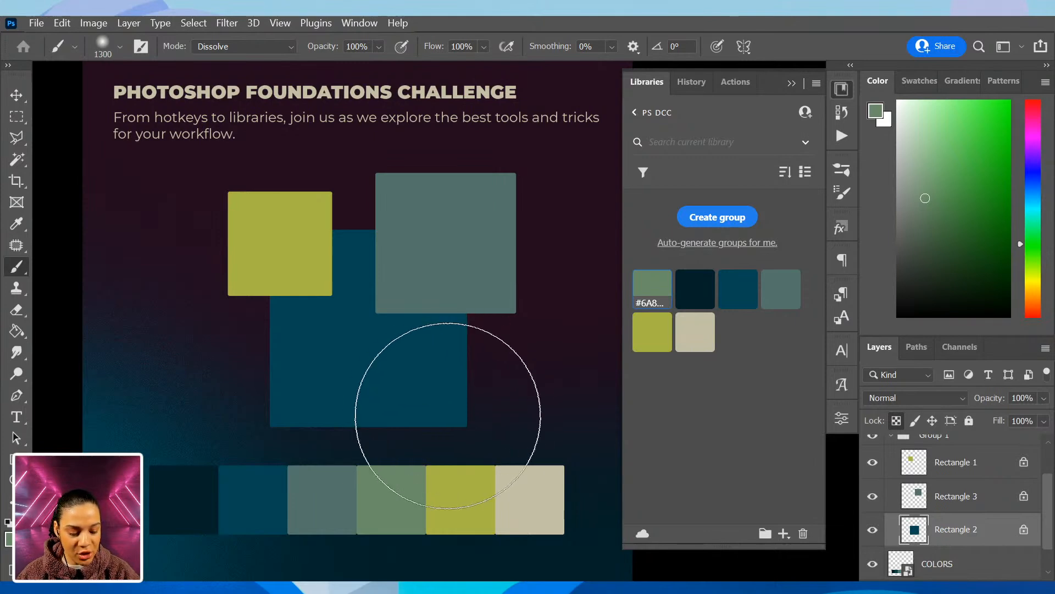
{"action": "left_click_drag", "start_coordinate": [412, 424], "coordinate": [451, 478]}
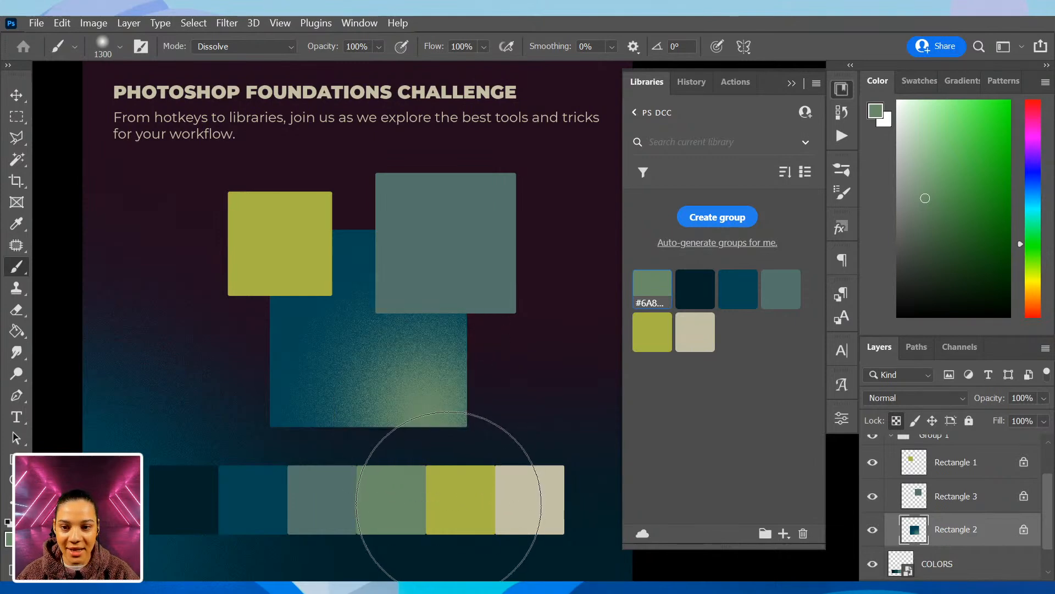
{"action": "left_click", "coordinate": [302, 461]}
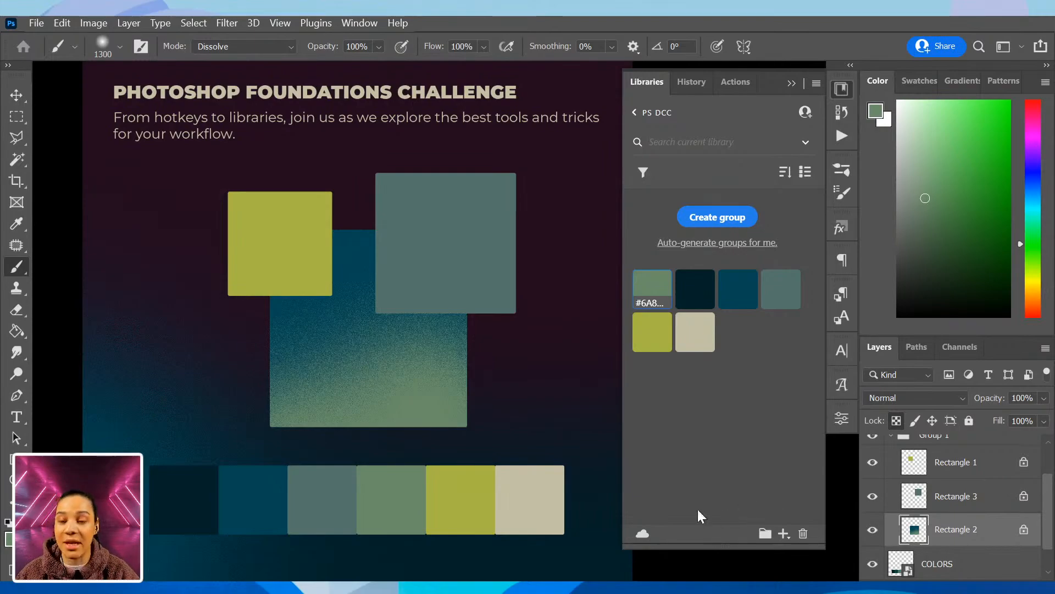
Examine the grain of the green-to-blue gradient on the large square up close and from further out
{"action": "key", "text": "ctrl+plus"}
{"action": "key", "text": "ctrl+plus"}
{"action": "key", "text": "ctrl+plus"}
{"action": "key", "text": "space"}
{"action": "left_click_drag", "start_coordinate": [394, 413], "coordinate": [573, 335]}
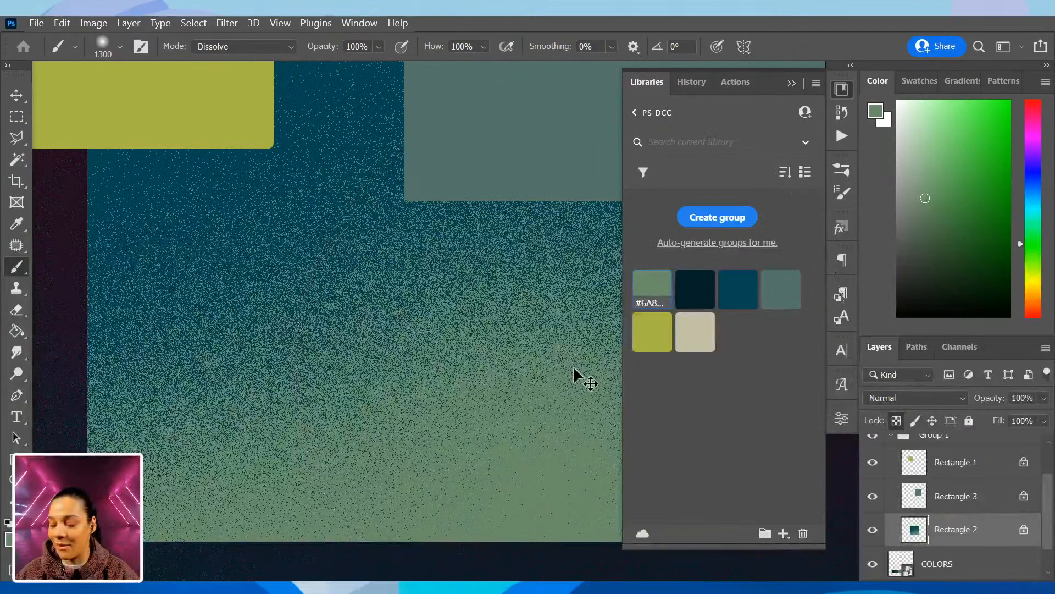
{"action": "key", "text": "ctrl+minus"}
{"action": "key", "text": "ctrl+minus"}
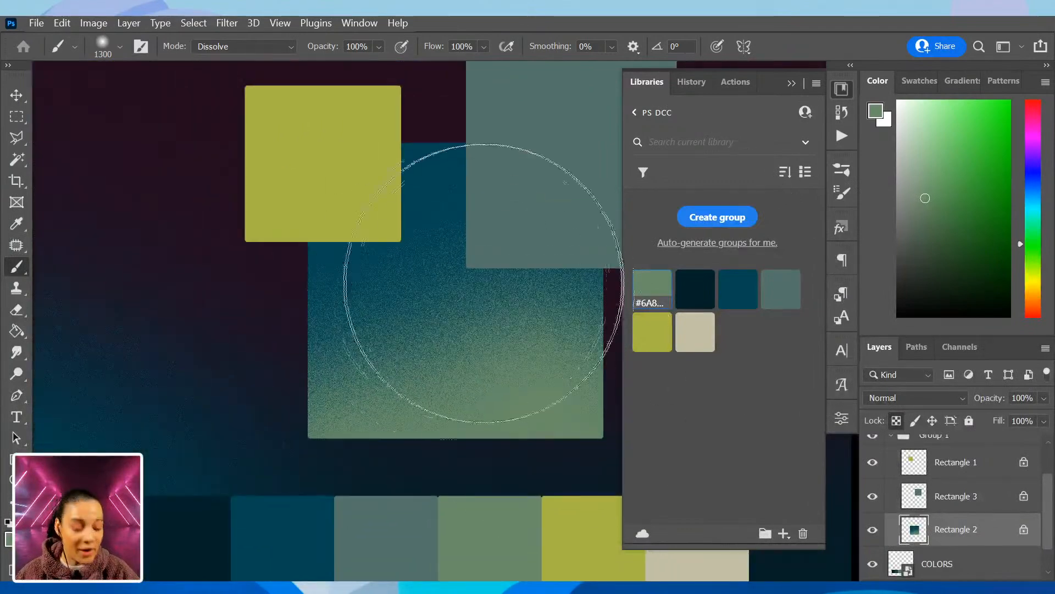
{"action": "key", "text": "space"}
{"action": "left_click_drag", "start_coordinate": [409, 328], "coordinate": [369, 333]}
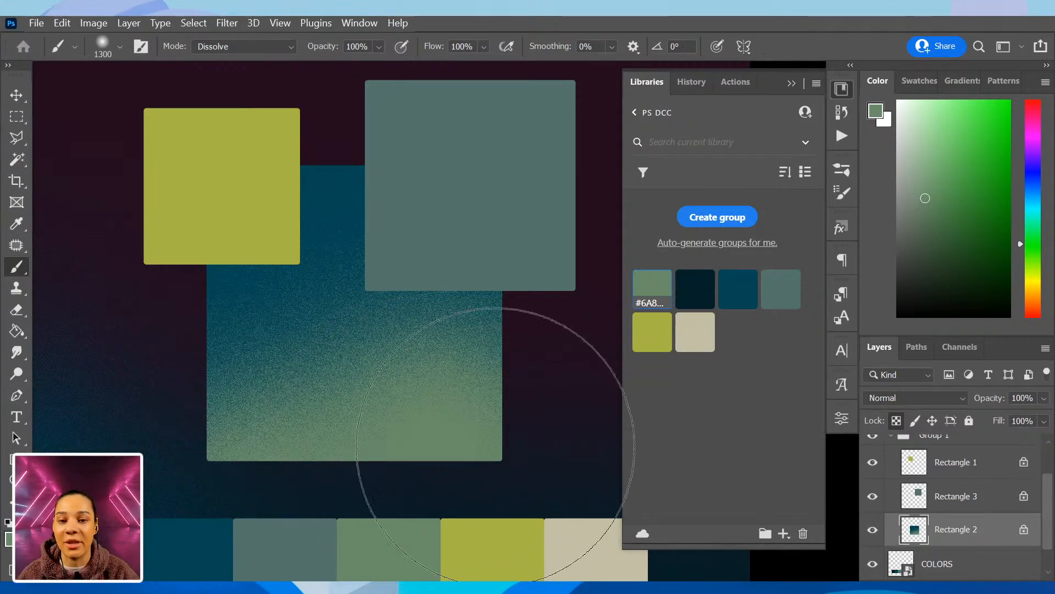
Shade the lower-right corner of Rectangle 1 with a grainy gradient in the library's cream #C2C… colour
{"action": "left_click", "coordinate": [981, 470]}
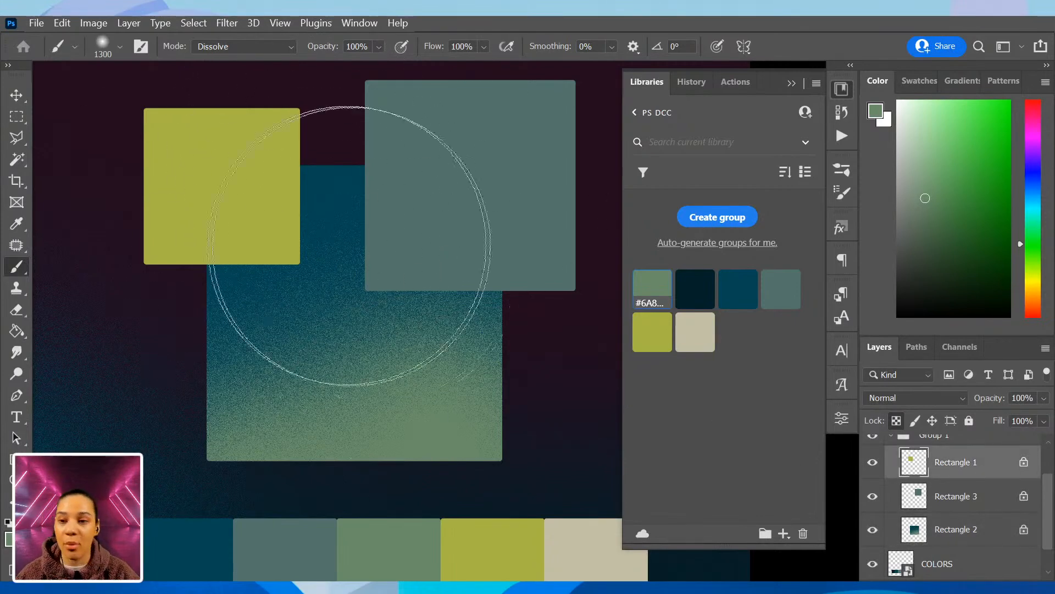
{"action": "left_click", "coordinate": [703, 339]}
{"action": "mouse_move", "coordinate": [309, 294]}
{"action": "left_mouse_down"}
{"action": "mouse_move", "coordinate": [278, 282]}
{"action": "mouse_move", "coordinate": [307, 275]}
{"action": "left_mouse_up"}
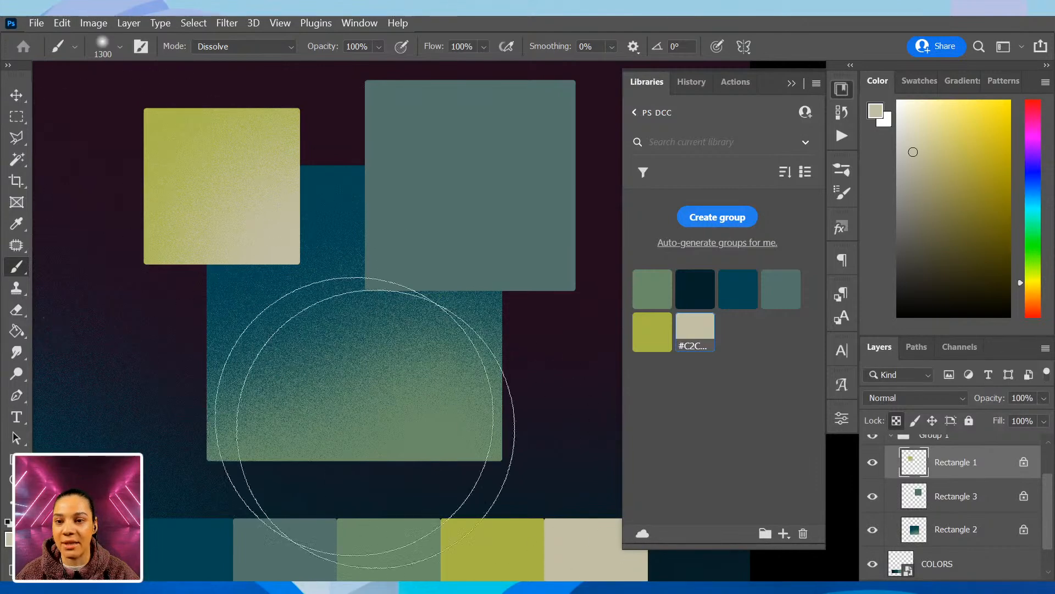
Paint a grainy gradient in the library's blue #0245… colour over the lower-left part of Rectangle 3
{"action": "left_click", "coordinate": [1009, 500]}
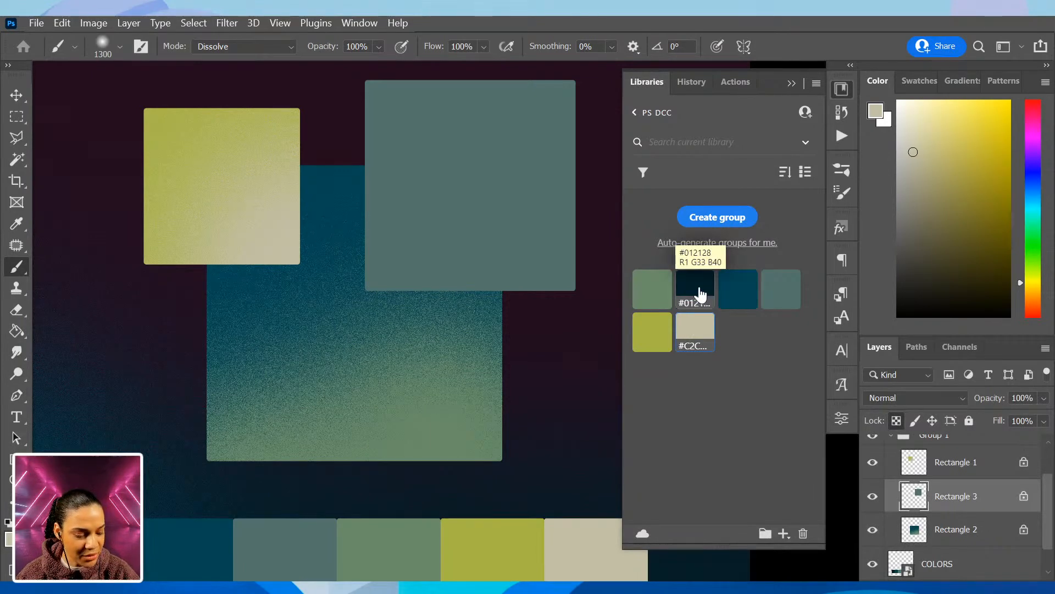
{"action": "left_click", "coordinate": [738, 294]}
{"action": "left_click", "coordinate": [434, 231]}
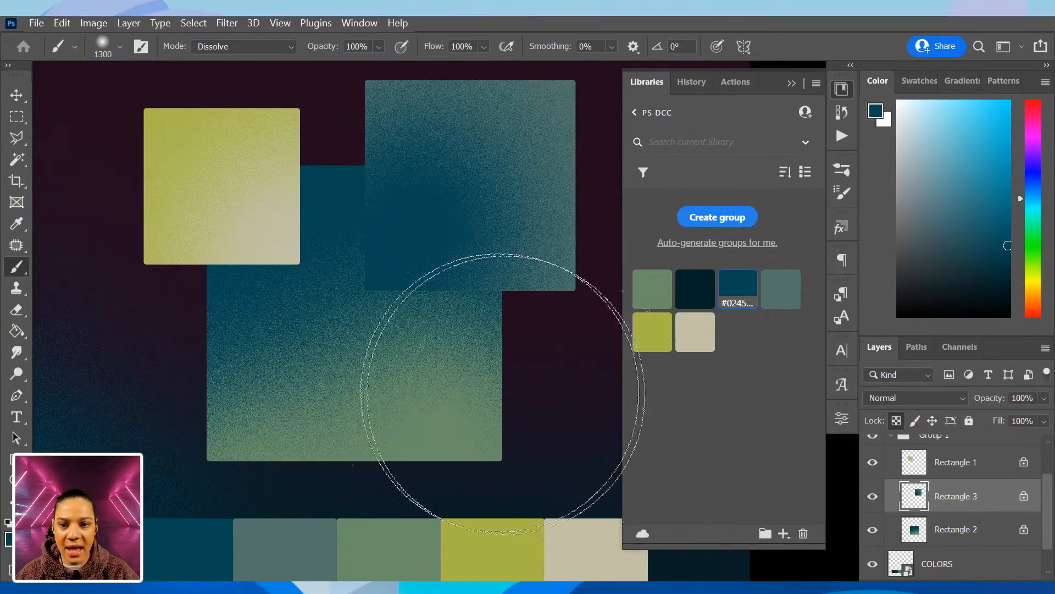
{"action": "left_click_drag", "start_coordinate": [418, 313], "coordinate": [369, 228]}
Darken the upper-left part of Rectangle 2, beneath the small yellow square, with the library's #012128 colour
{"action": "left_click", "coordinate": [980, 536]}
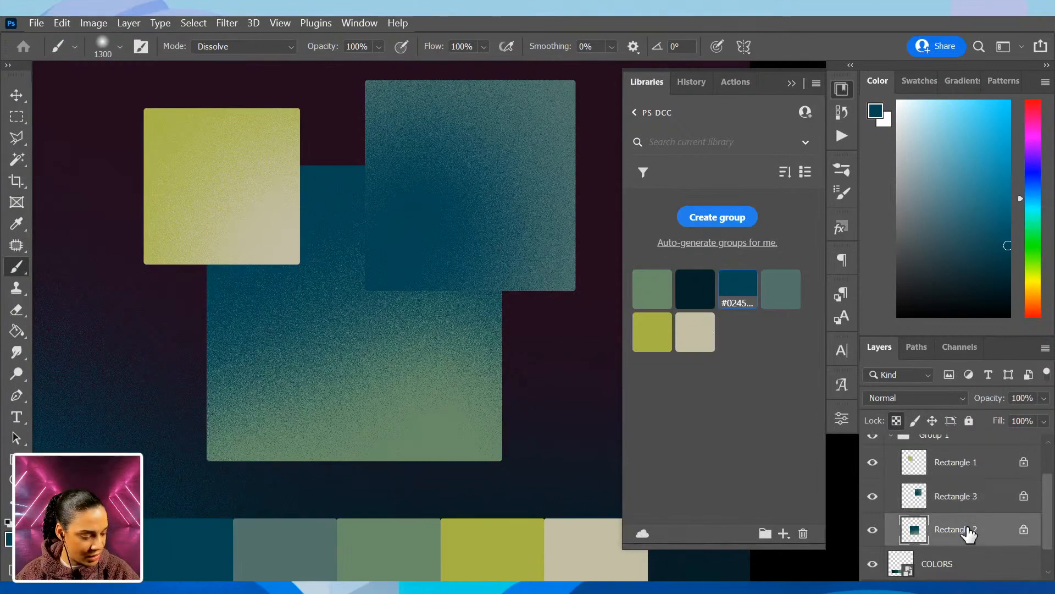
{"action": "left_click", "coordinate": [706, 290]}
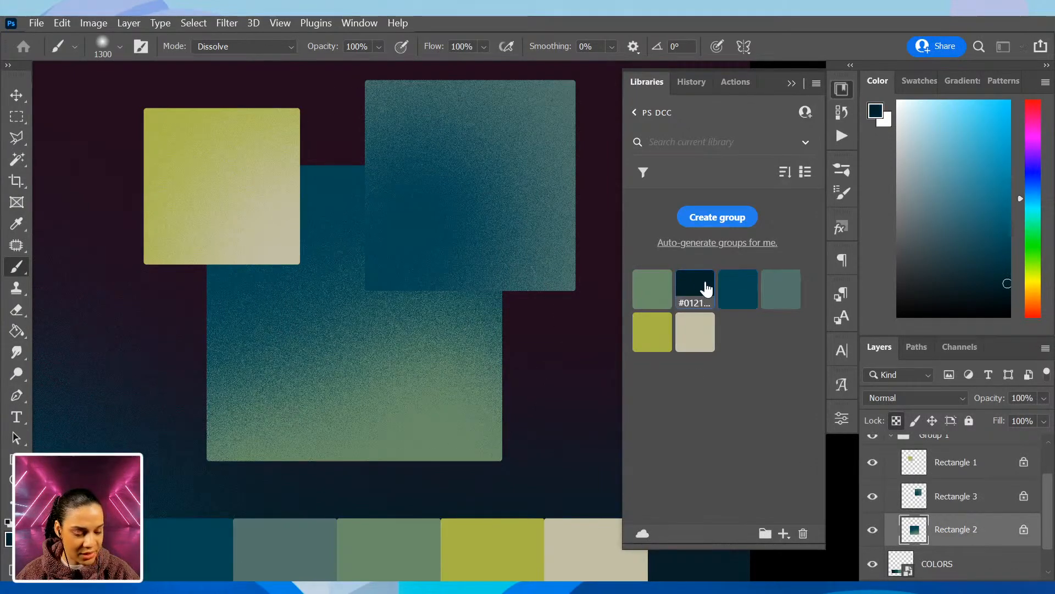
{"action": "mouse_move", "coordinate": [223, 187]}
{"action": "left_mouse_down"}
{"action": "mouse_move", "coordinate": [154, 181]}
{"action": "mouse_move", "coordinate": [135, 219]}
{"action": "mouse_move", "coordinate": [254, 216]}
{"action": "mouse_move", "coordinate": [71, 318]}
{"action": "mouse_move", "coordinate": [335, 247]}
{"action": "mouse_move", "coordinate": [257, 256]}
{"action": "left_mouse_up"}
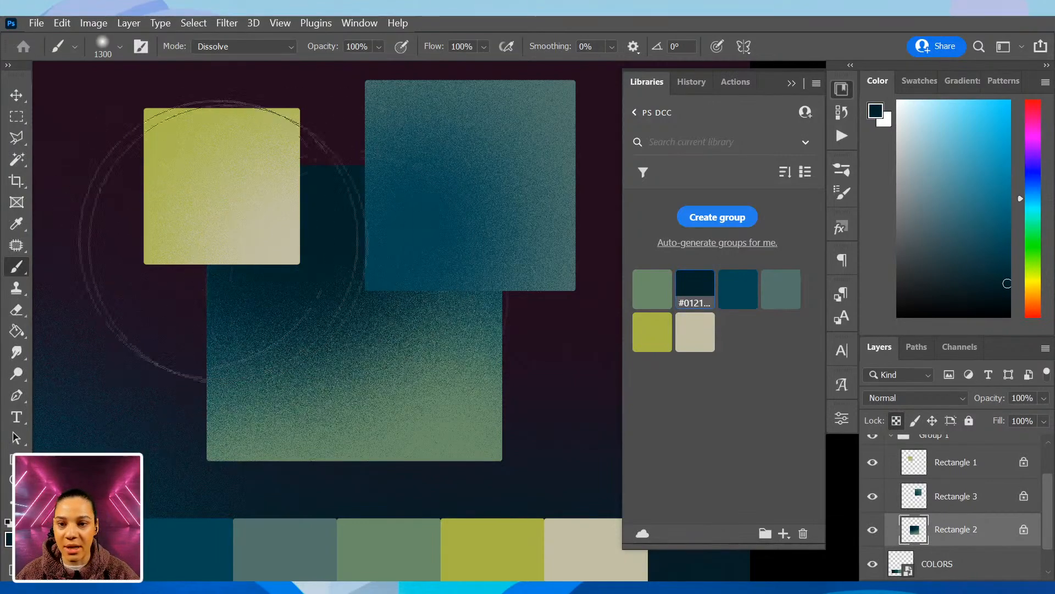
Brush the library's teal-grey #5373… back over the upper part of Rectangle 3 and add green #6A8… at its upper-right corner
{"action": "left_click", "coordinate": [781, 293]}
{"action": "left_click", "coordinate": [997, 496]}
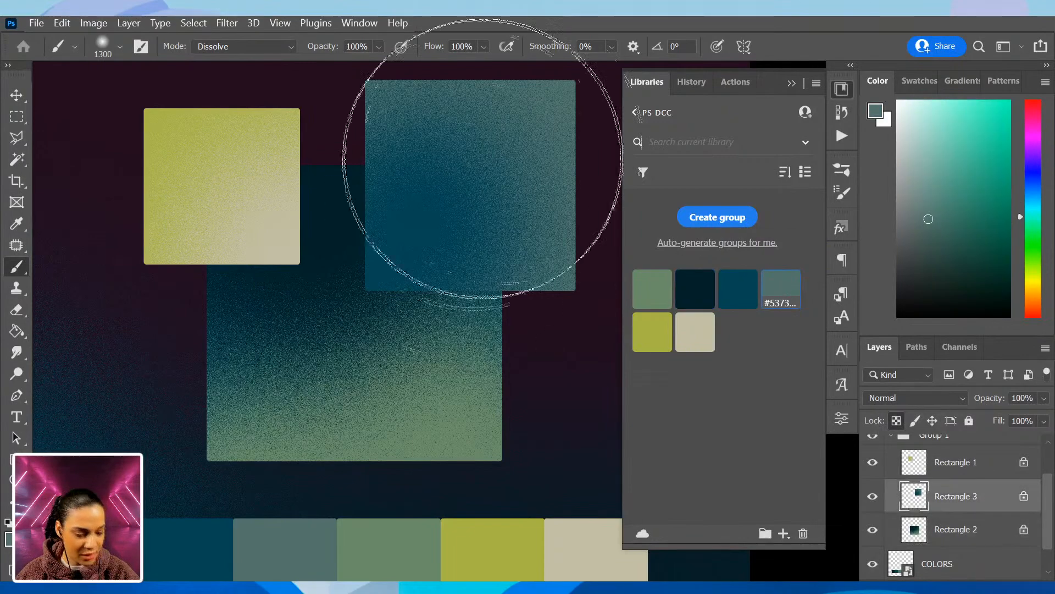
{"action": "left_click_drag", "start_coordinate": [473, 169], "coordinate": [471, 176]}
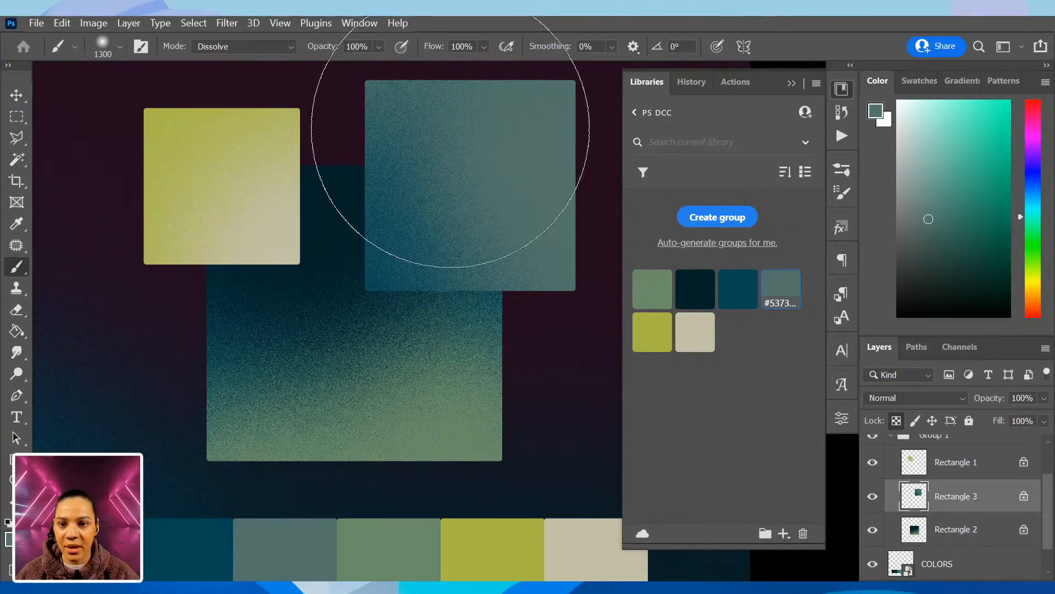
{"action": "left_click", "coordinate": [438, 110]}
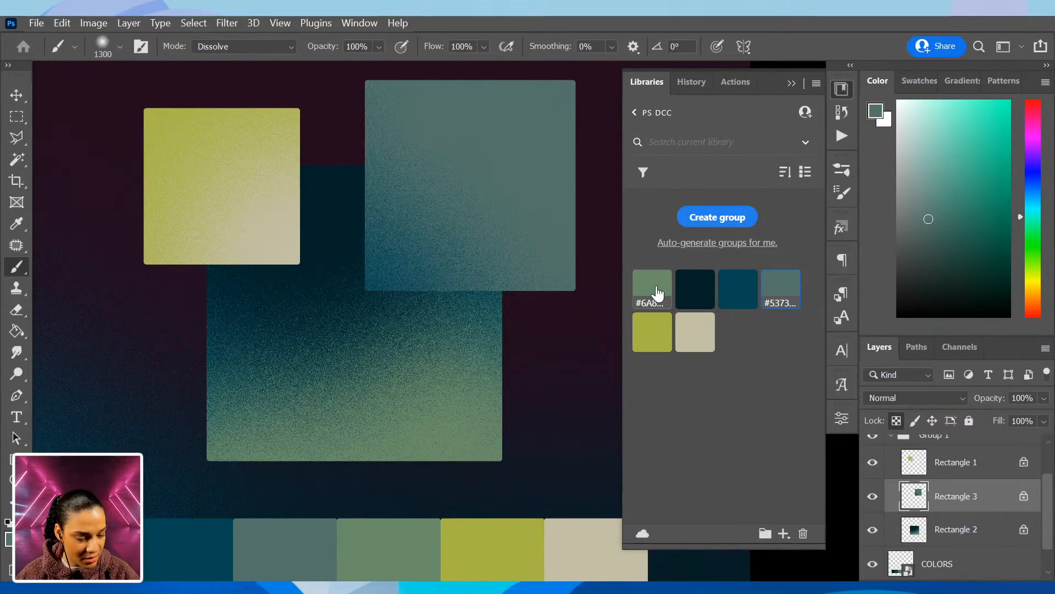
{"action": "left_click", "coordinate": [641, 290]}
{"action": "left_click", "coordinate": [567, 113]}
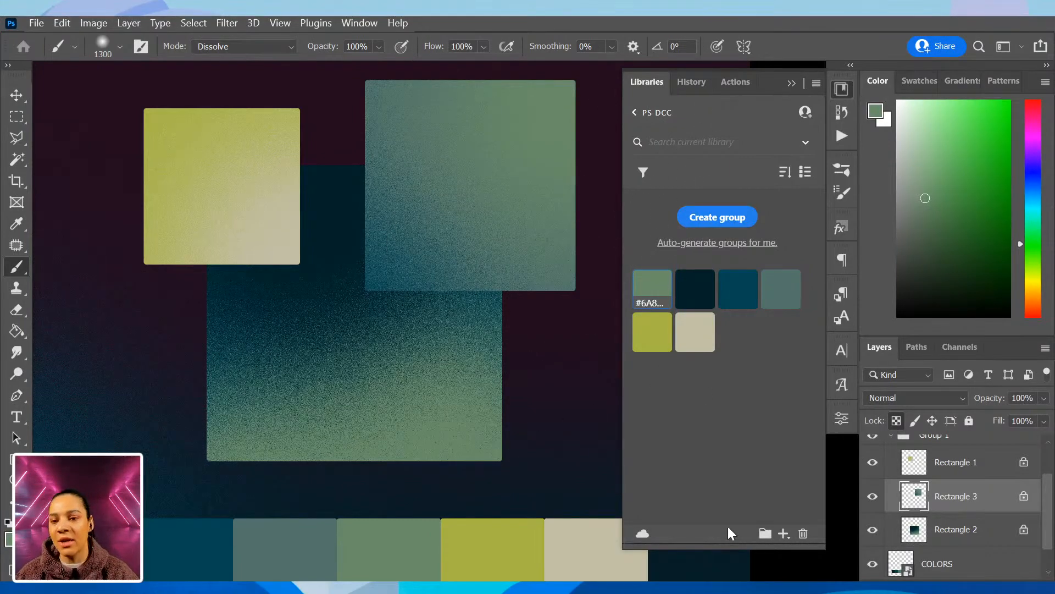
Examine the tonal values of the three shaded squares in greyscale proof, from further out and up close
{"action": "key", "text": "ctrl+minus"}
{"action": "key", "text": "ctrl+minus"}
{"action": "key", "text": "ctrl+minus"}
{"action": "key", "text": "ctrl+plus"}
{"action": "key", "text": "ctrl+plus"}
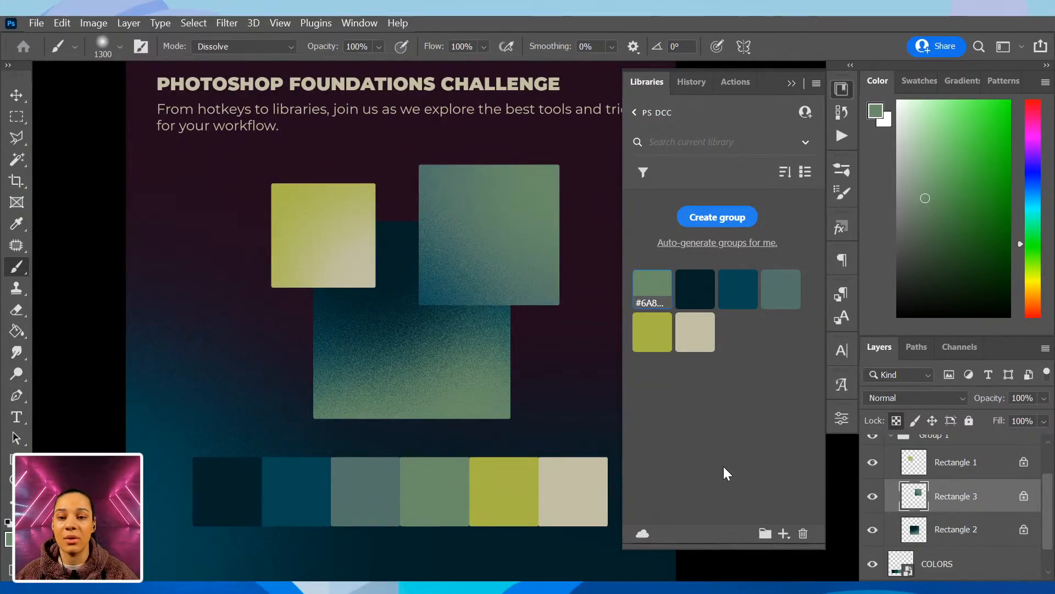
{"action": "key", "text": "ctrl+y"}
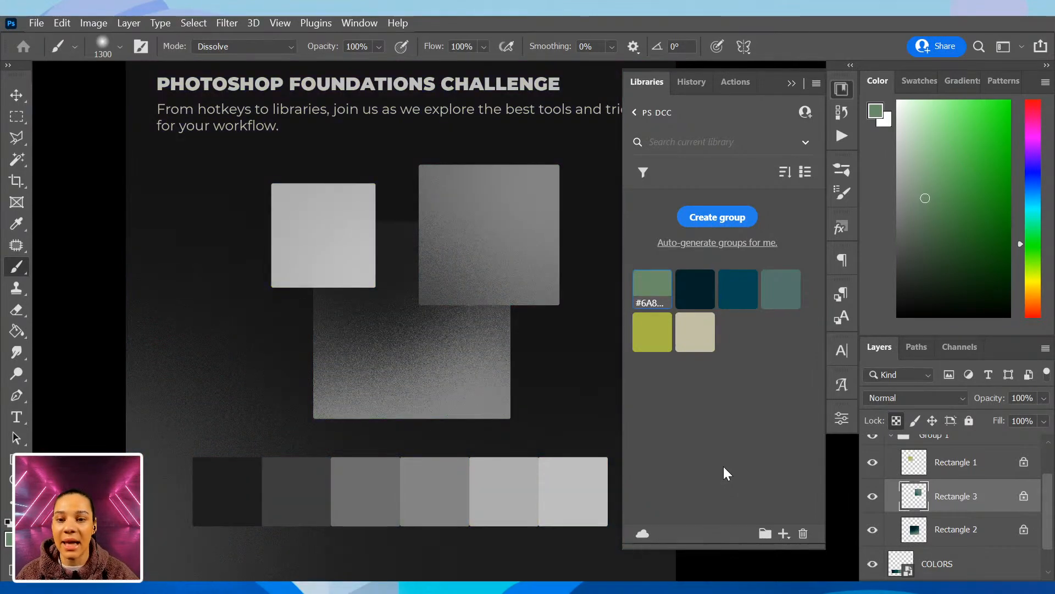
{"action": "key", "text": "ctrl+plus"}
{"action": "key", "text": "ctrl+plus"}
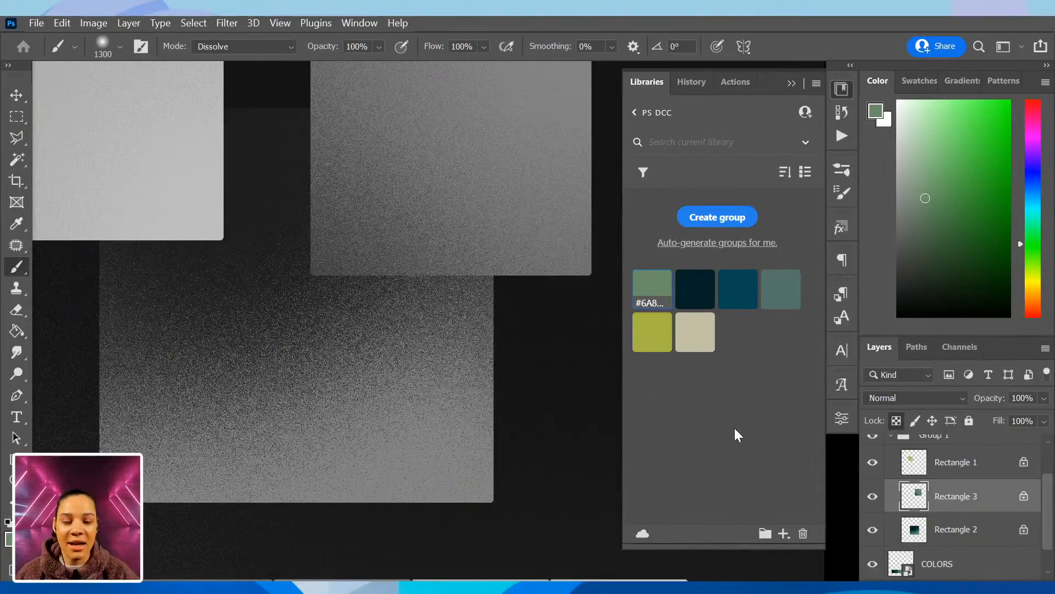
{"action": "key", "text": "ctrl+y"}
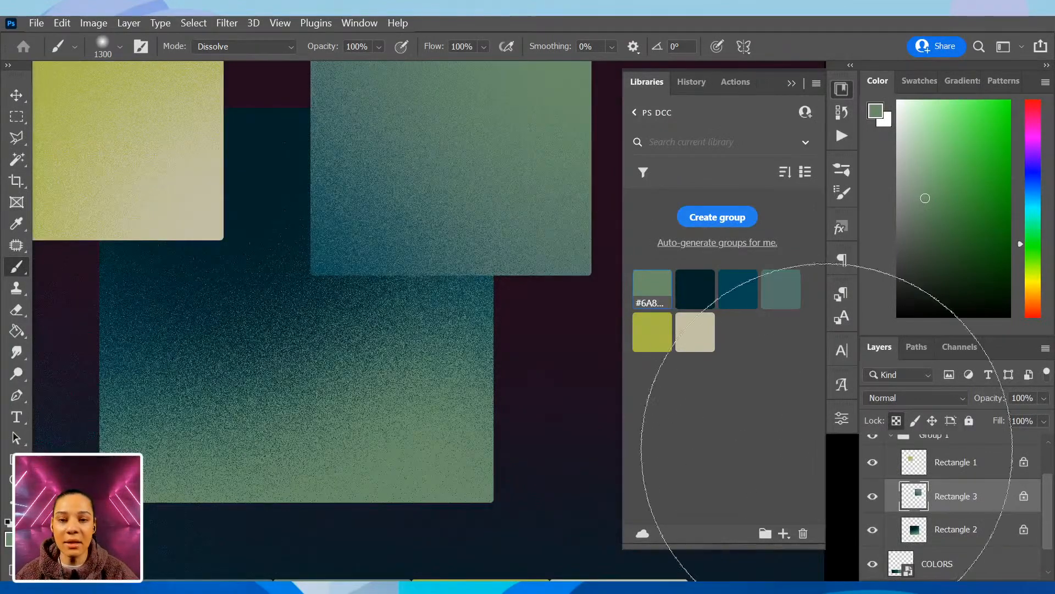
Darken Rectangle 2 just below Rectangle 3 with the library's #0121… colour in greyscale proof, undoing the stray stroke on Rectangle 3
{"action": "left_click", "coordinate": [695, 290]}
{"action": "key", "text": "ctrl+y"}
{"action": "left_click", "coordinate": [454, 257]}
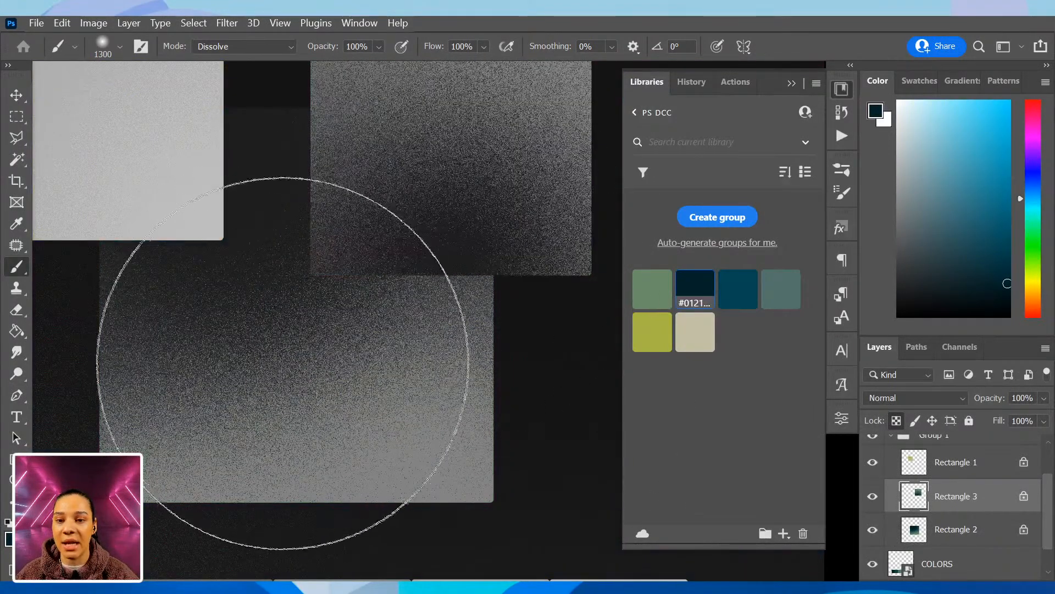
{"action": "key", "text": "ctrl+z"}
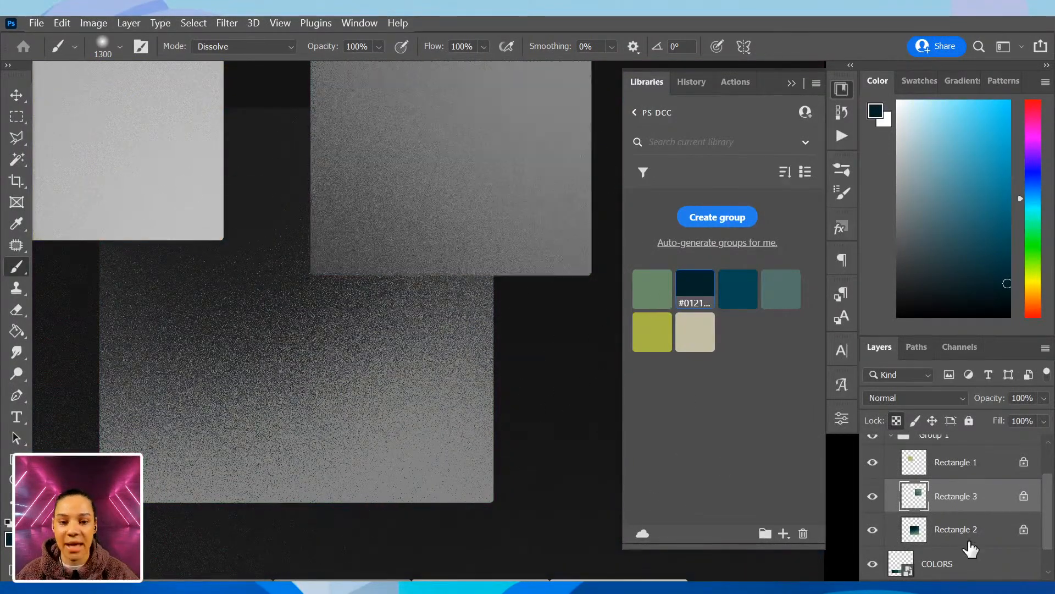
{"action": "left_click", "coordinate": [956, 529]}
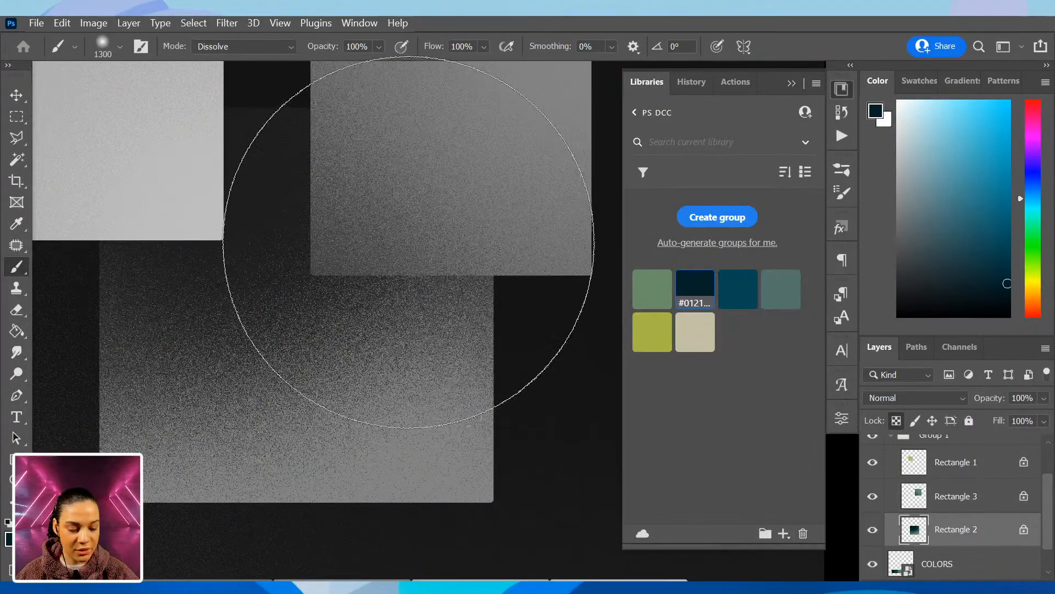
{"action": "left_click", "coordinate": [415, 266]}
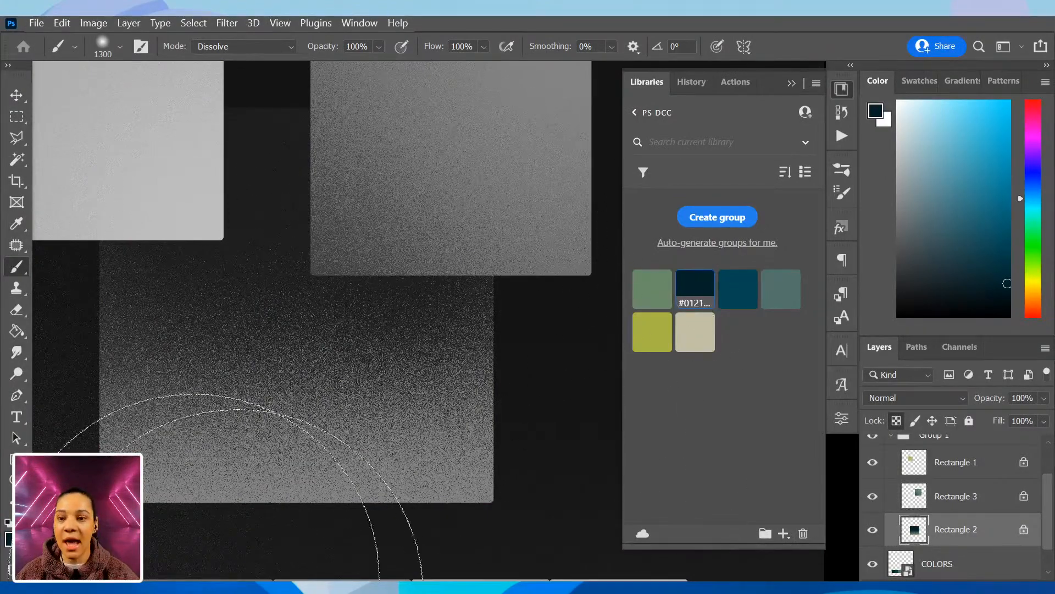
{"action": "left_click_drag", "start_coordinate": [430, 412], "coordinate": [361, 373]}
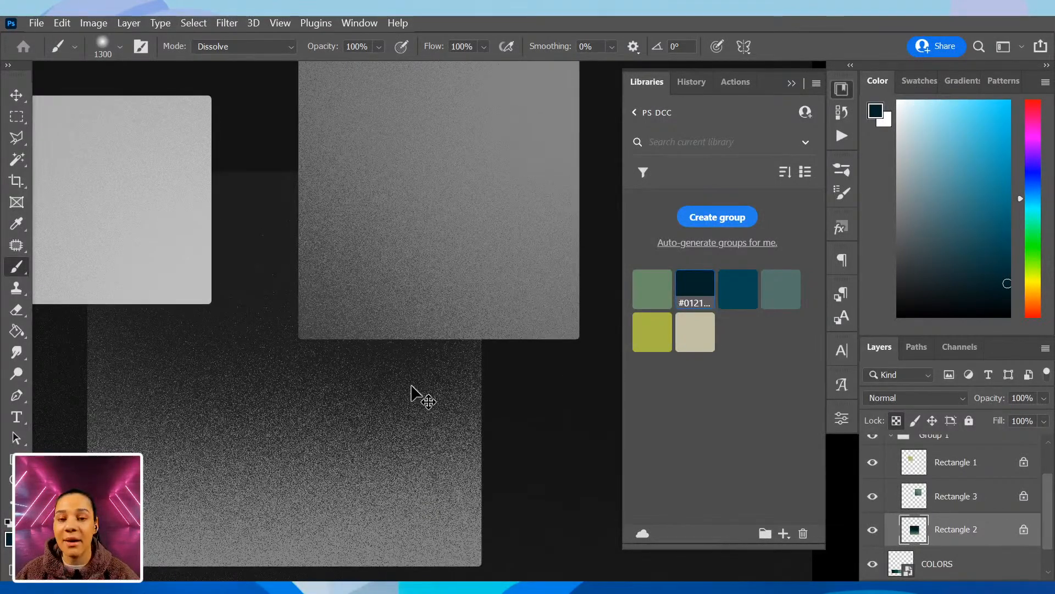
Switch the greyscale proof off and examine the shading of the overlapping squares in full colour
{"action": "key", "text": "ctrl+y"}
{"action": "left_click_drag", "start_coordinate": [347, 416], "coordinate": [463, 435]}
{"action": "key", "text": "ctrl+minus"}
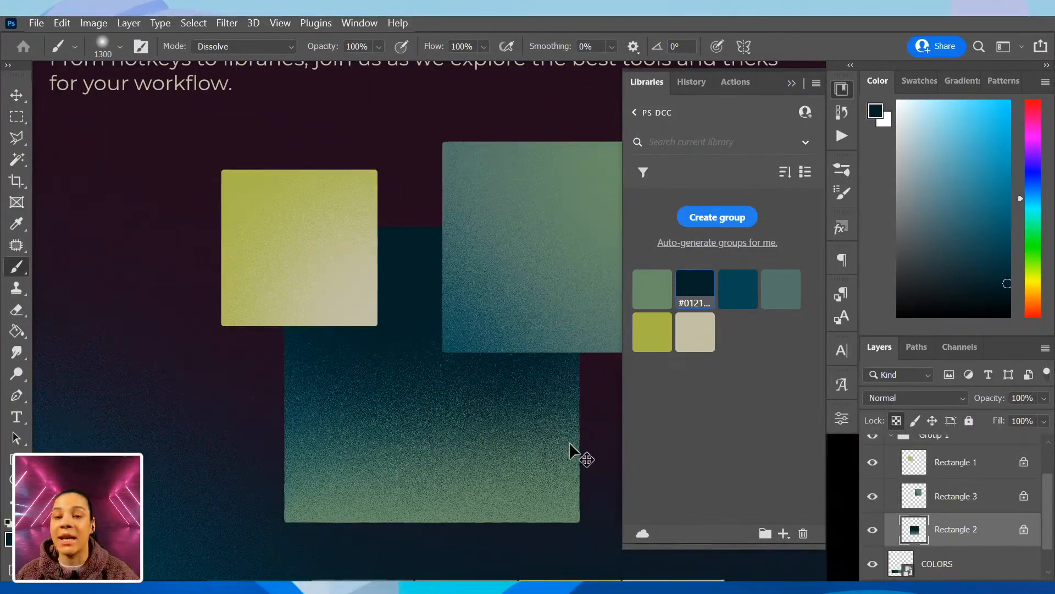
{"action": "key", "text": "ctrl+minus"}
{"action": "key", "text": "ctrl+plus"}
{"action": "left_click_drag", "start_coordinate": [471, 318], "coordinate": [424, 289]}
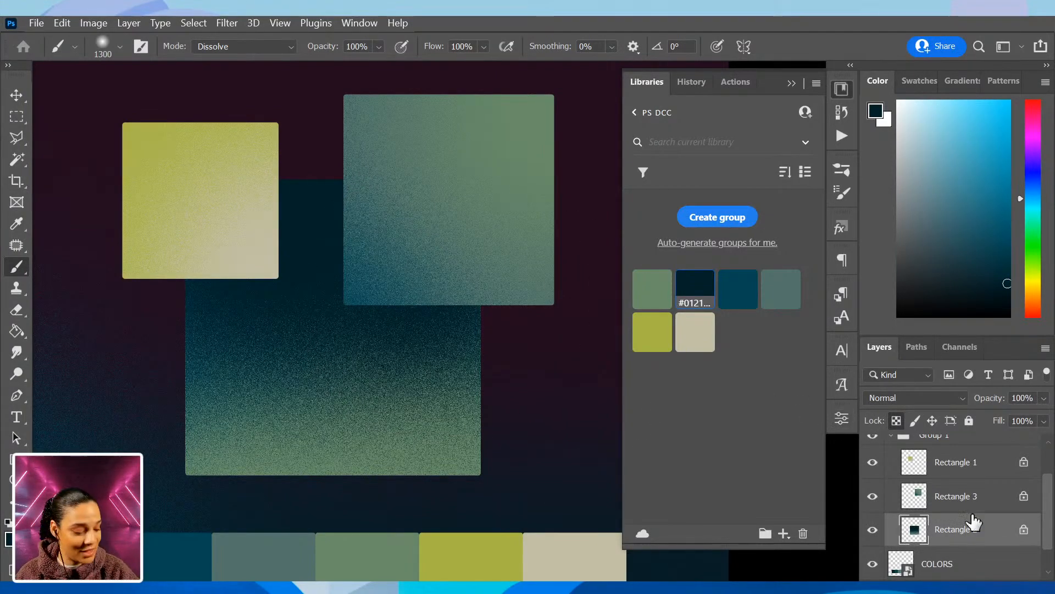
Collapse Group 1 and compare it with the SQUARES group by alternating their visibility, ending with only Group 1 shown
{"action": "scroll", "coordinate": [899, 475], "scroll_direction": "up", "scroll_amount": 1}
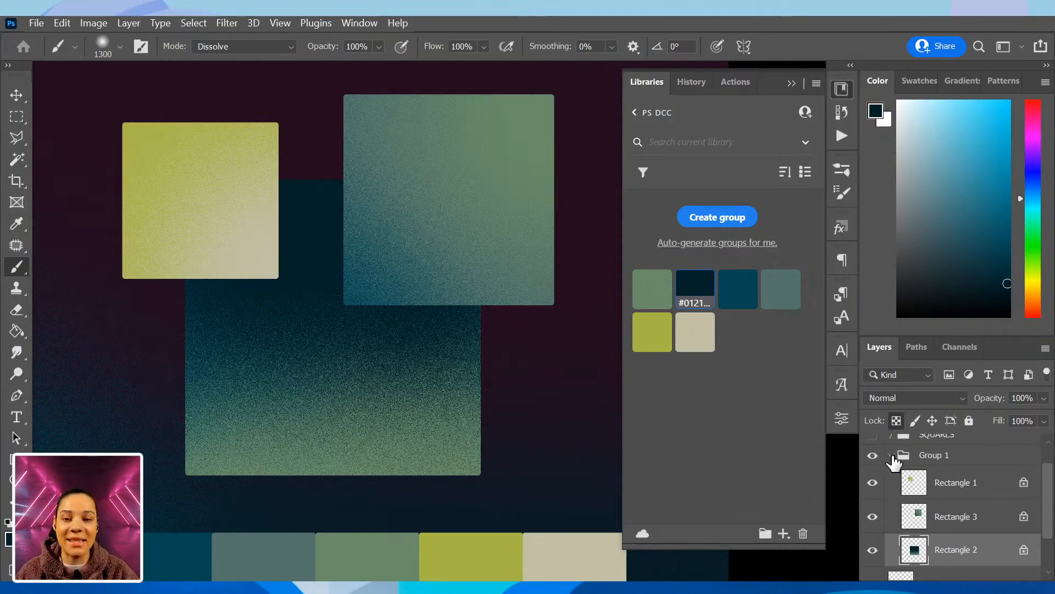
{"action": "left_click", "coordinate": [891, 456]}
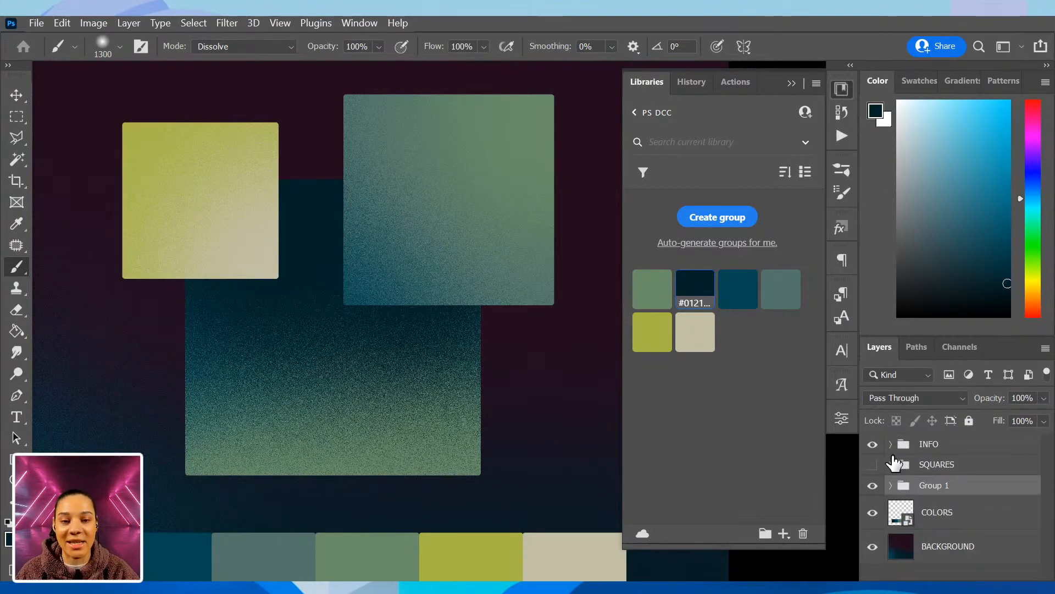
{"action": "left_click", "coordinate": [873, 484]}
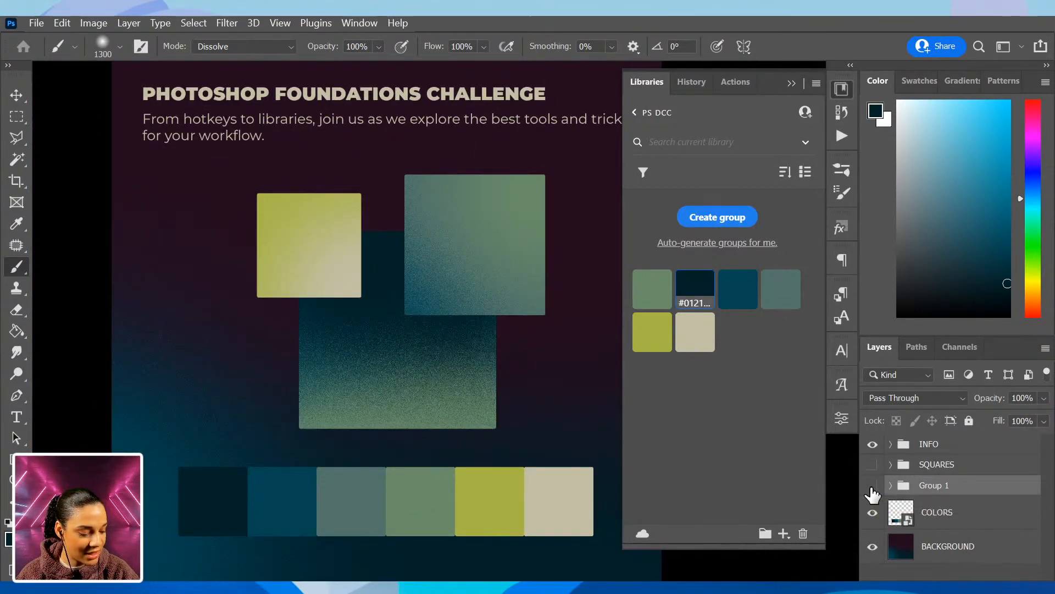
{"action": "left_click", "coordinate": [872, 485]}
{"action": "left_click", "coordinate": [873, 465]}
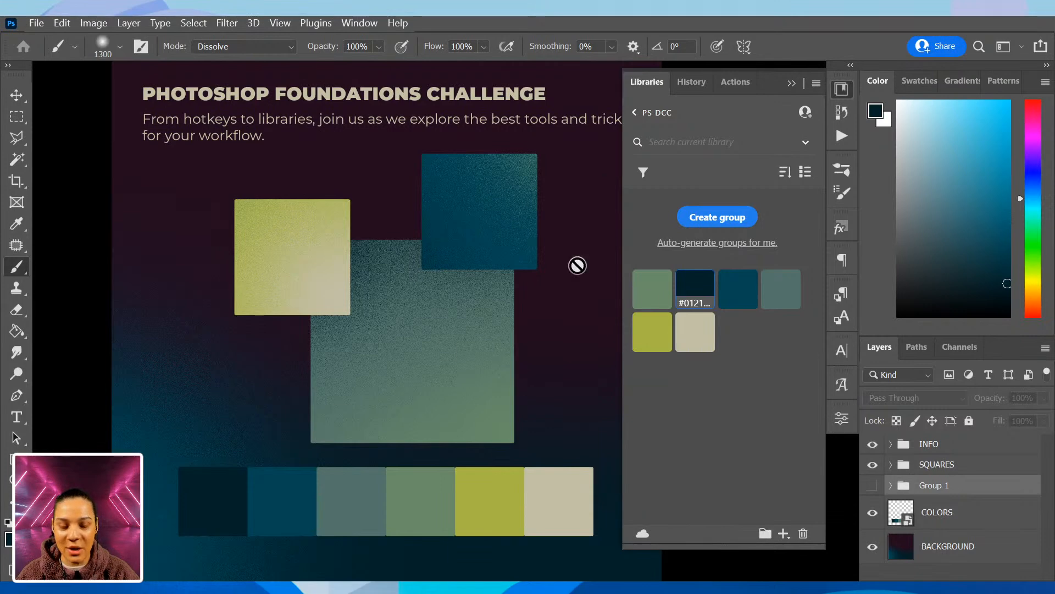
{"action": "left_click", "coordinate": [872, 464]}
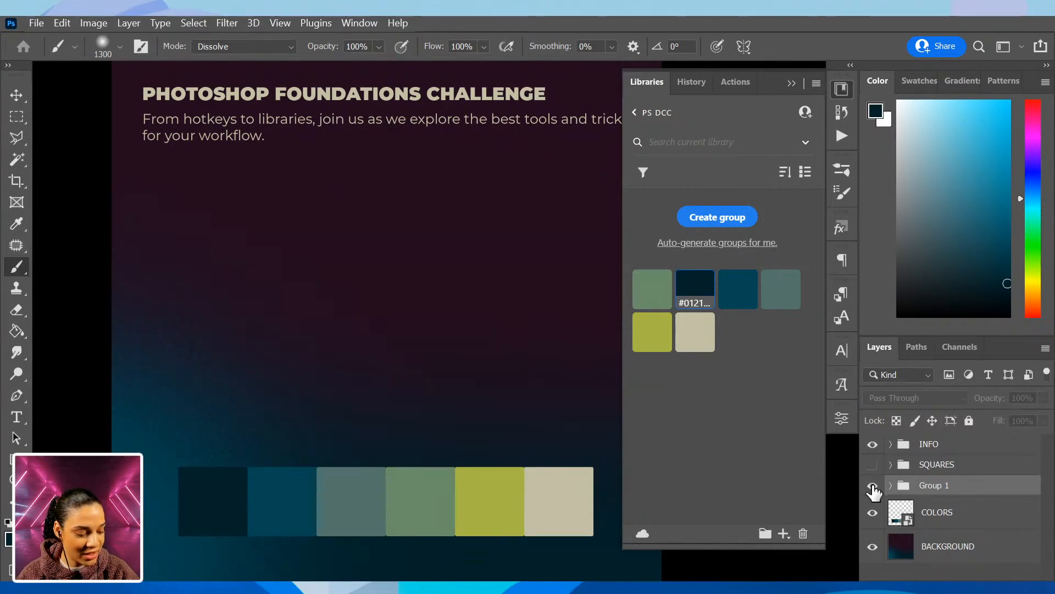
{"action": "left_click", "coordinate": [872, 485]}
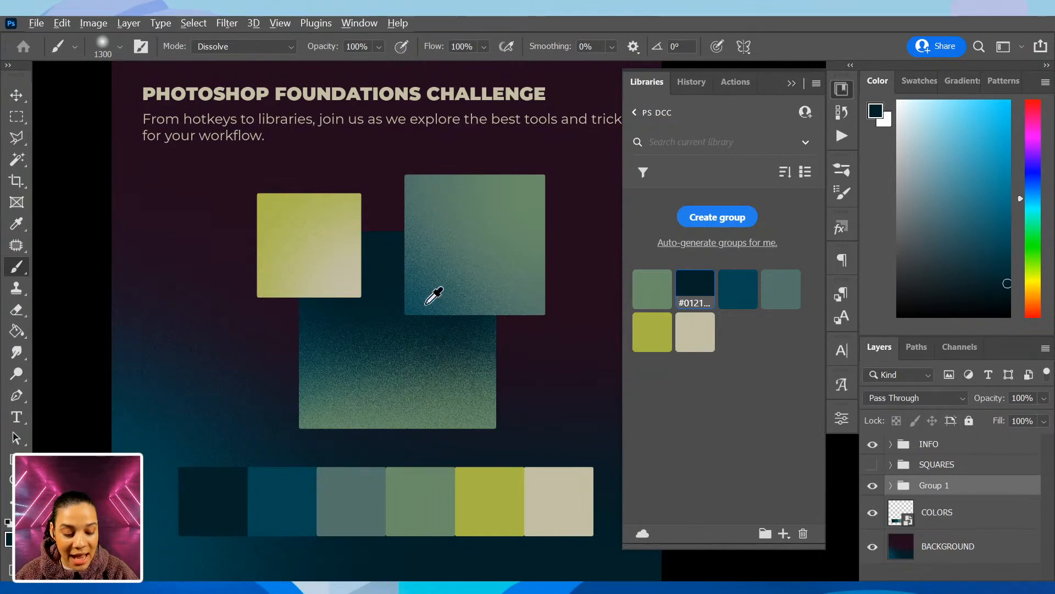
Sample the green of the upper-right square as the foreground colour and hide the colour library
{"action": "left_click", "coordinate": [491, 255]}
{"action": "left_click", "coordinate": [494, 248]}
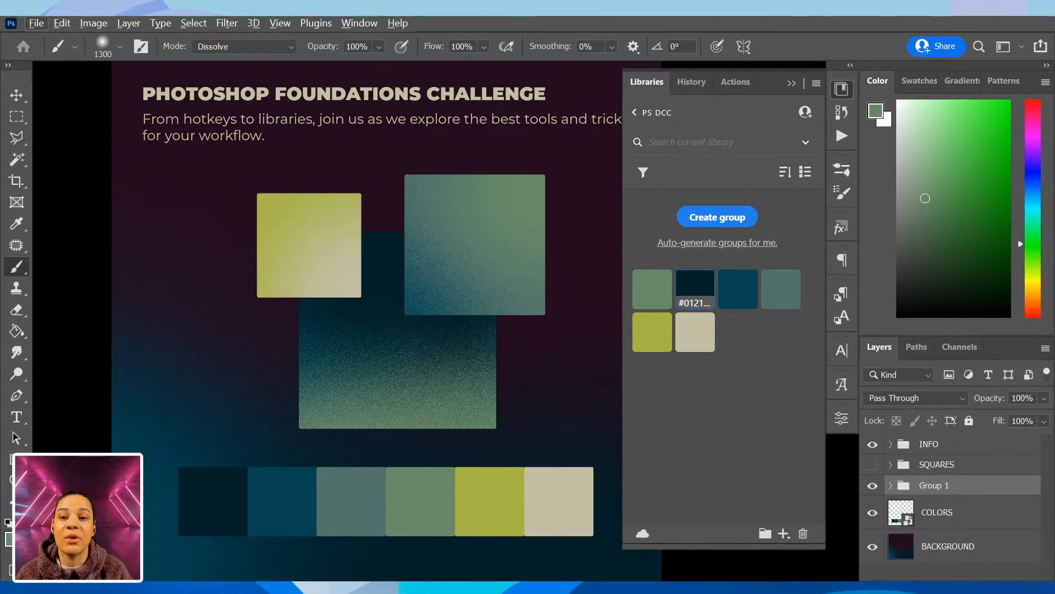
{"action": "left_click", "coordinate": [845, 88]}
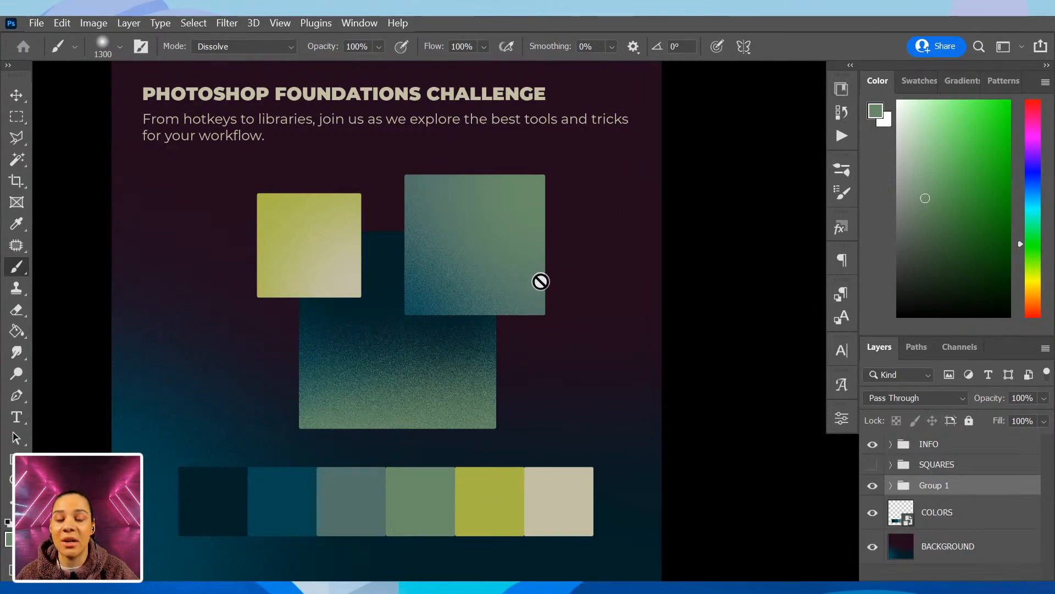
Cycle through the screen modes to examine the finished artwork in full screen without the interface
{"action": "mouse_move", "coordinate": [415, 226]}
{"action": "left_mouse_down"}
{"action": "mouse_move", "coordinate": [509, 233]}
{"action": "mouse_move", "coordinate": [500, 238]}
{"action": "mouse_move", "coordinate": [512, 230]}
{"action": "left_mouse_up"}
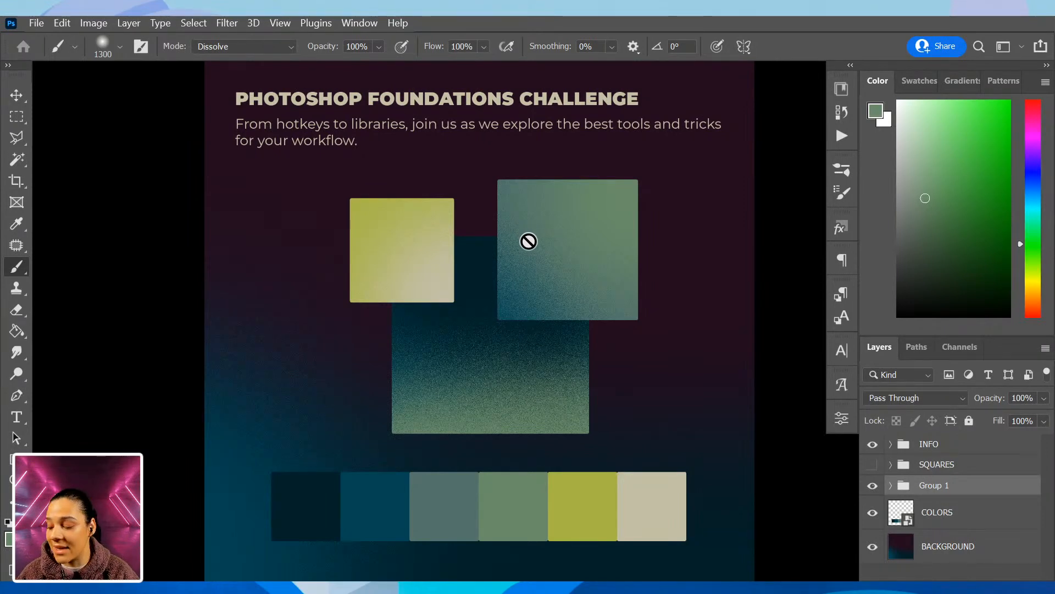
{"action": "key", "text": "f"}
{"action": "key", "text": "f"}
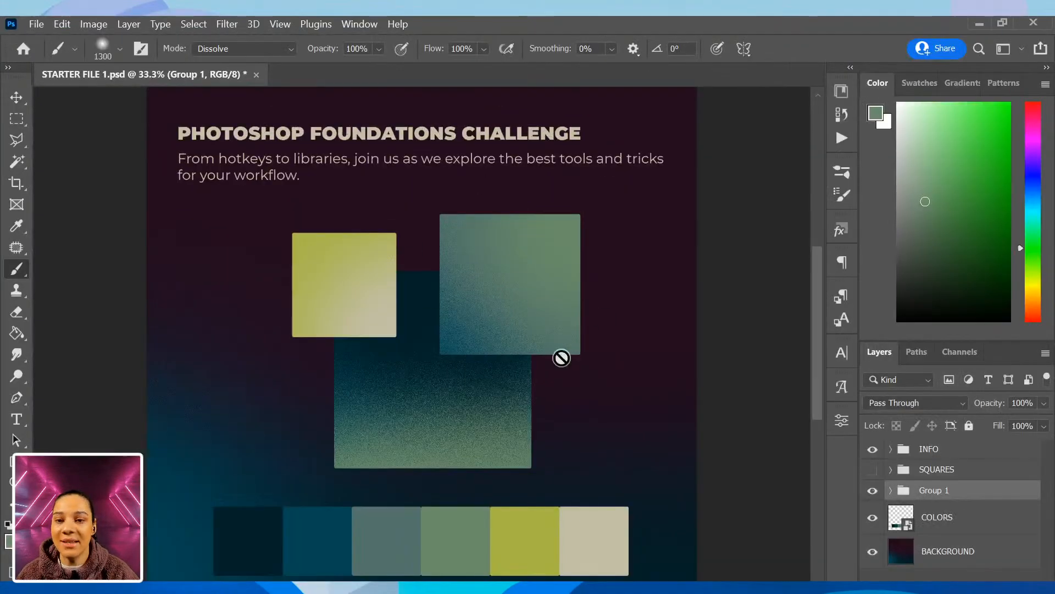
{"action": "key", "text": "f"}
{"action": "left_click_drag", "start_coordinate": [598, 317], "coordinate": [562, 286]}
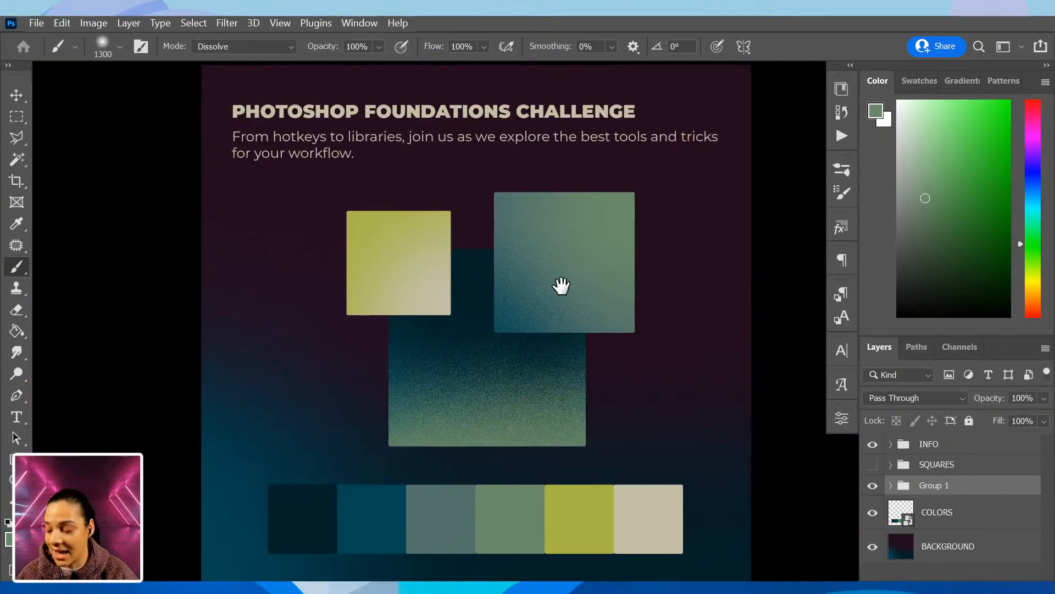
{"action": "key", "text": "f"}
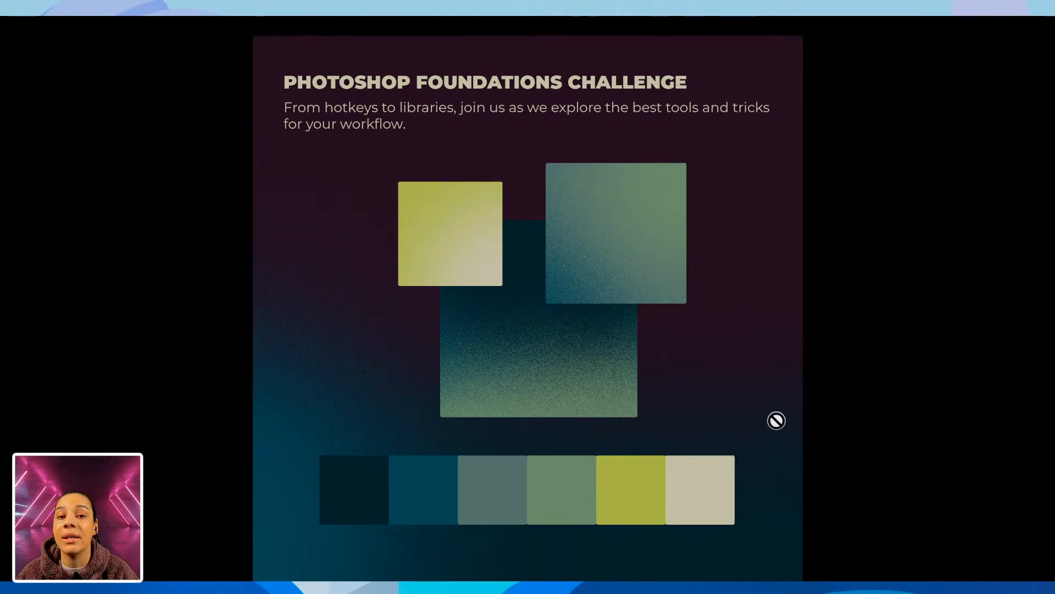
{"action": "key", "text": "Tab"}
{"action": "key", "text": "Tab"}
{"action": "key", "text": "f"}
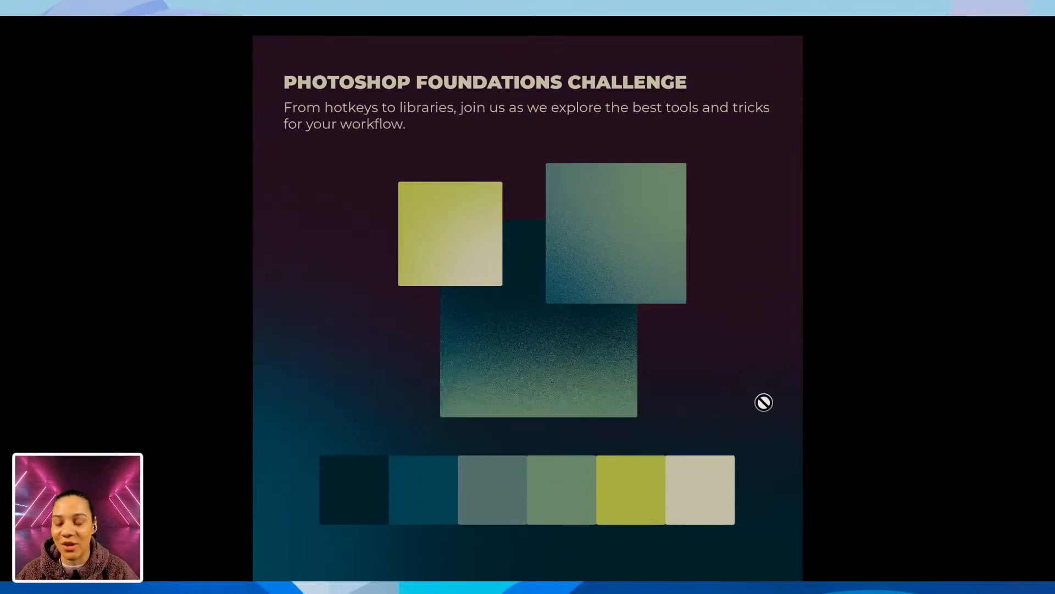
Leave the full-screen view without interface and bring back the menus, tools and panels around the artwork
{"action": "key", "text": "f"}
{"action": "key", "text": "f"}
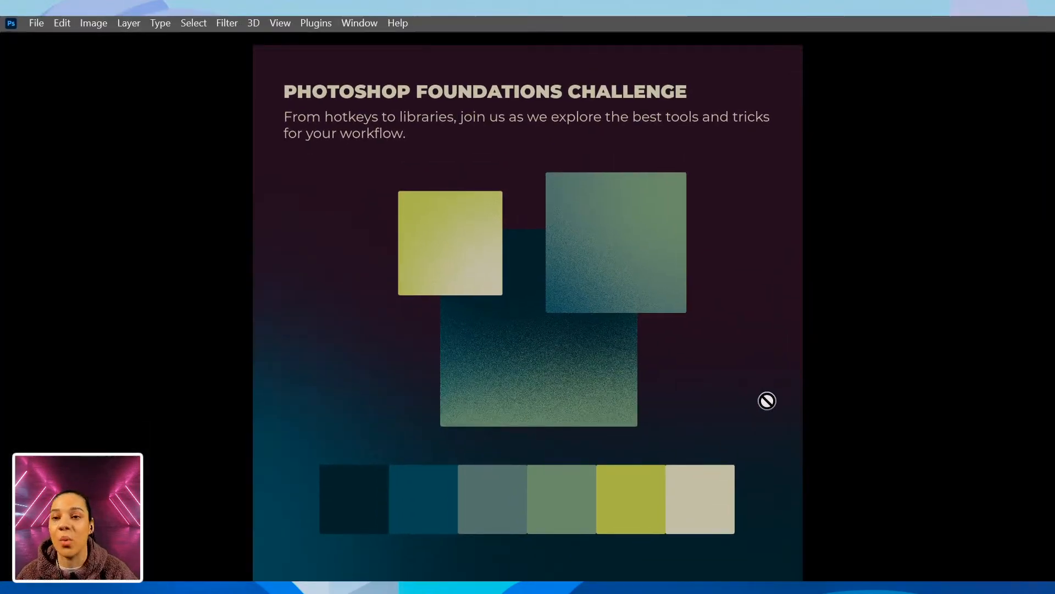
{"action": "key", "text": "Tab"}
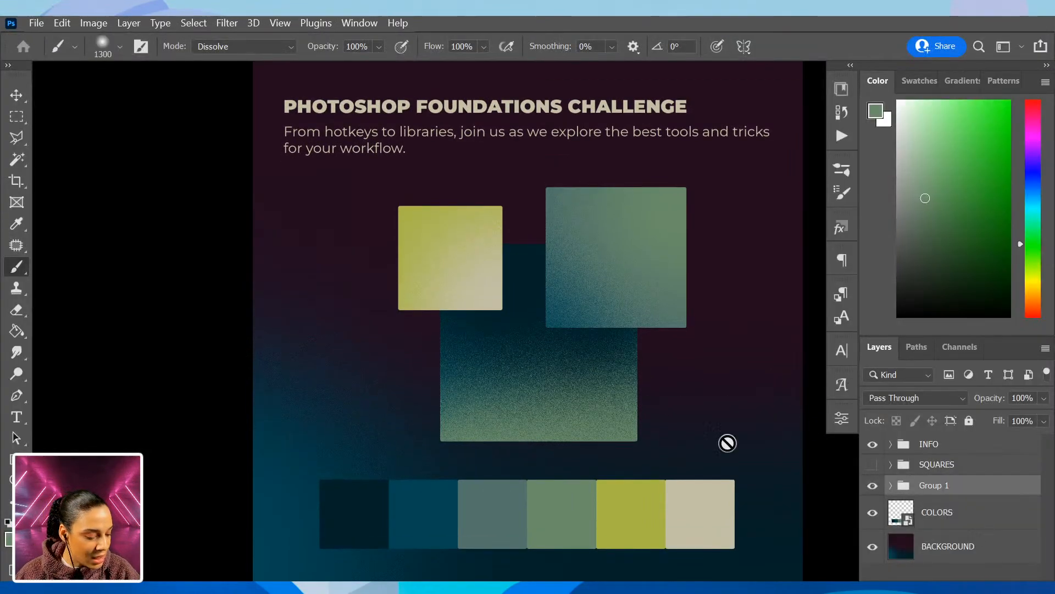
{"action": "left_click_drag", "start_coordinate": [629, 351], "coordinate": [572, 337]}
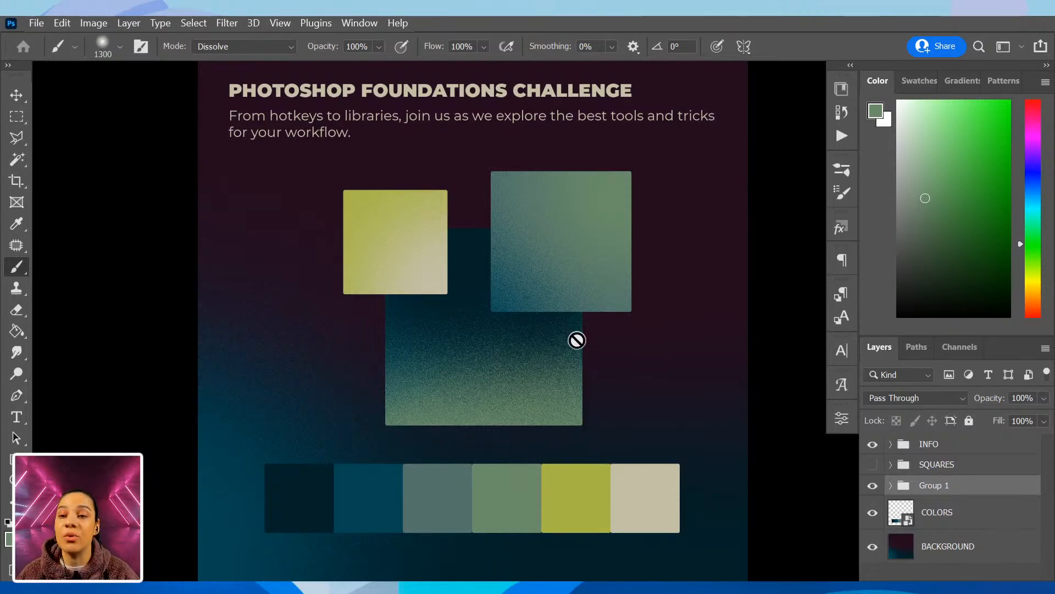
With the Move tool's layer auto-select, pick the green, dark blue and yellow squares and the colour strip in turn on the canvas
{"action": "key", "text": "v"}
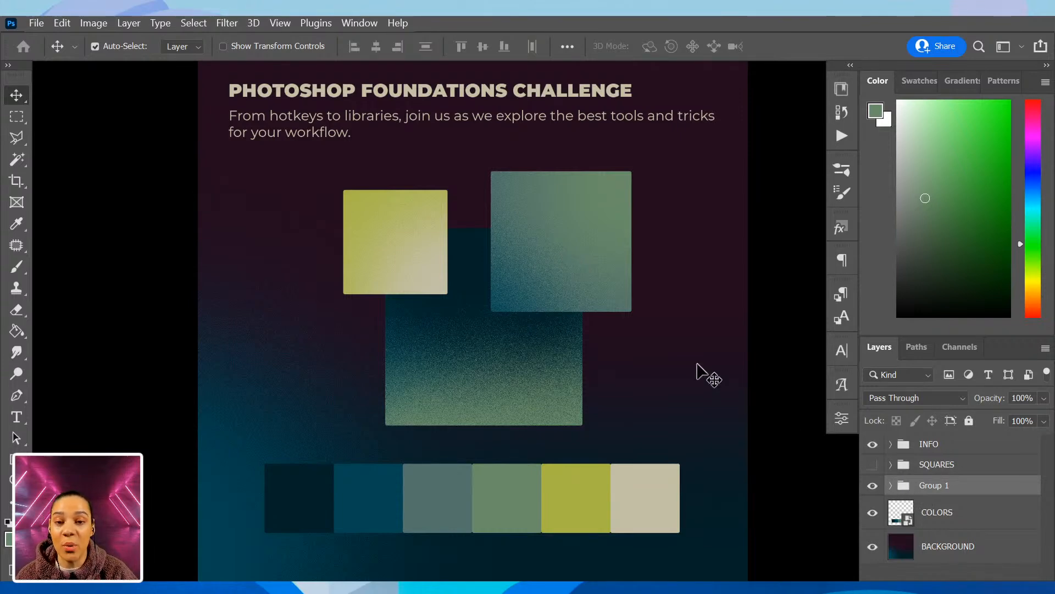
{"action": "left_click", "coordinate": [576, 261]}
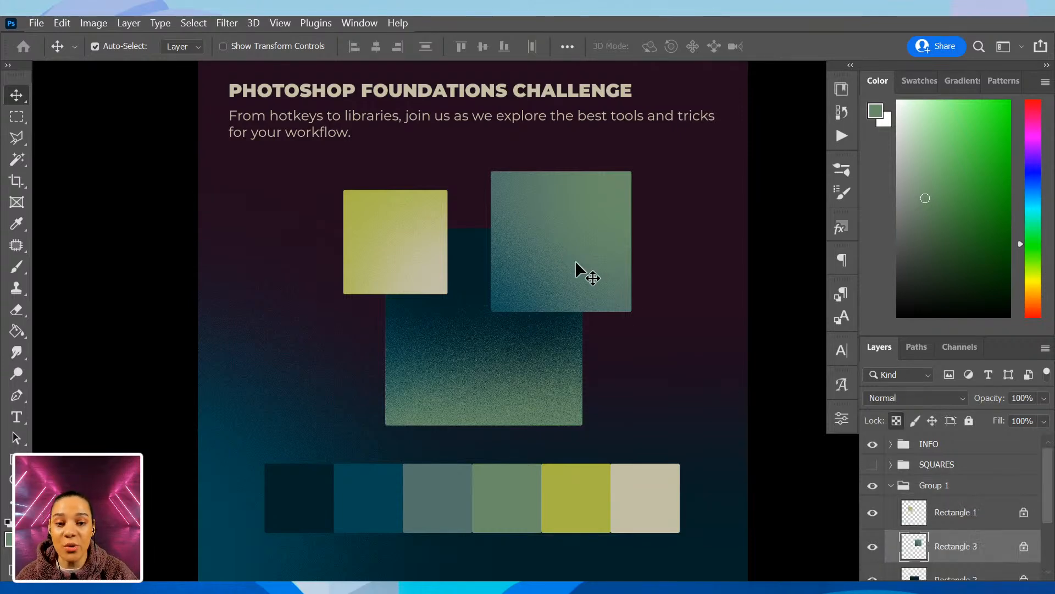
{"action": "left_click", "coordinate": [524, 363]}
{"action": "left_click", "coordinate": [368, 240]}
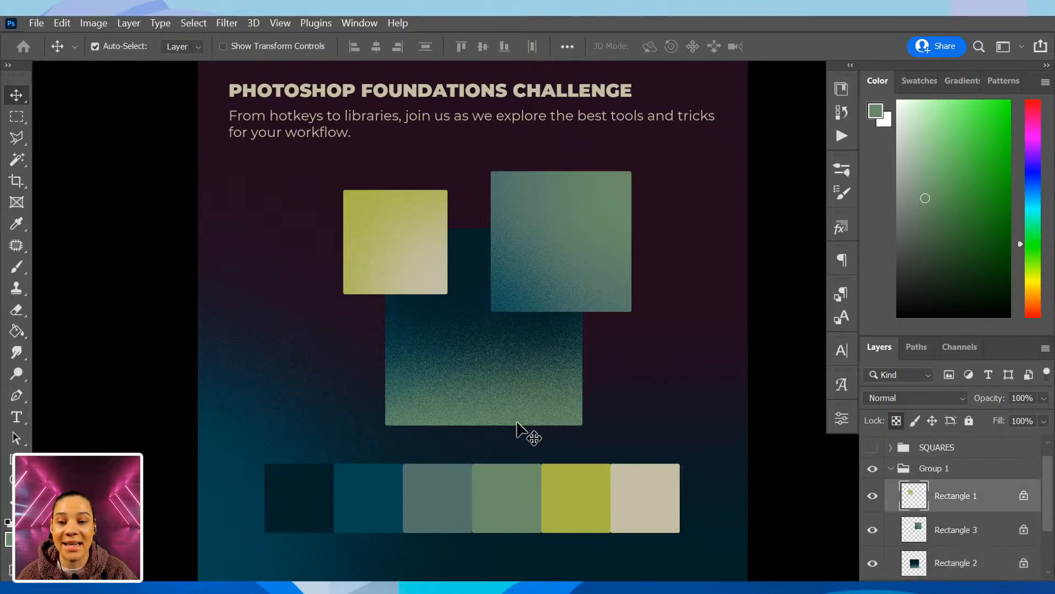
{"action": "left_click", "coordinate": [515, 485]}
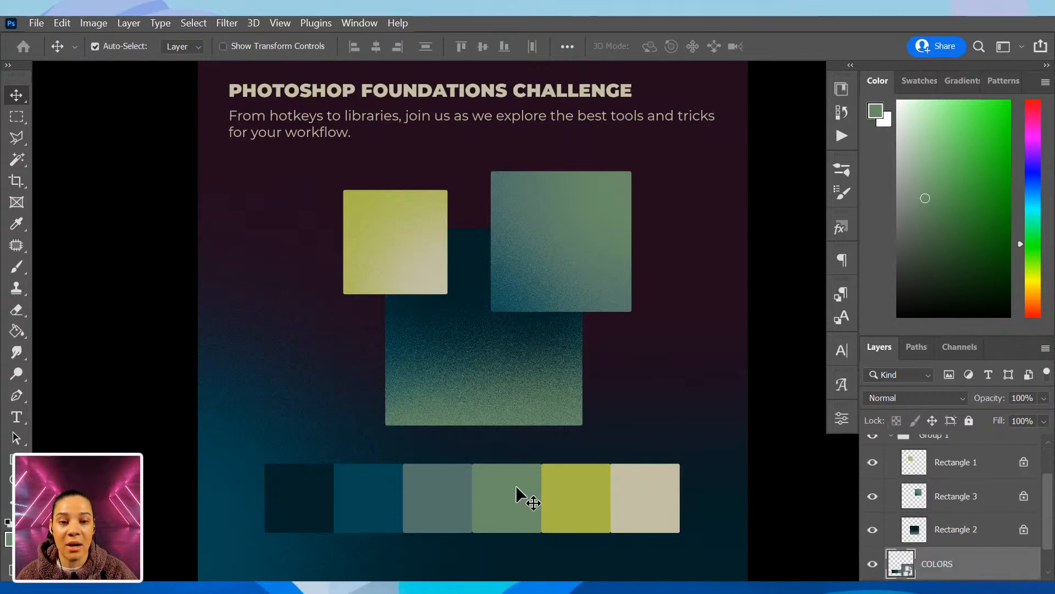
{"action": "left_click", "coordinate": [533, 353]}
{"action": "left_click", "coordinate": [552, 284]}
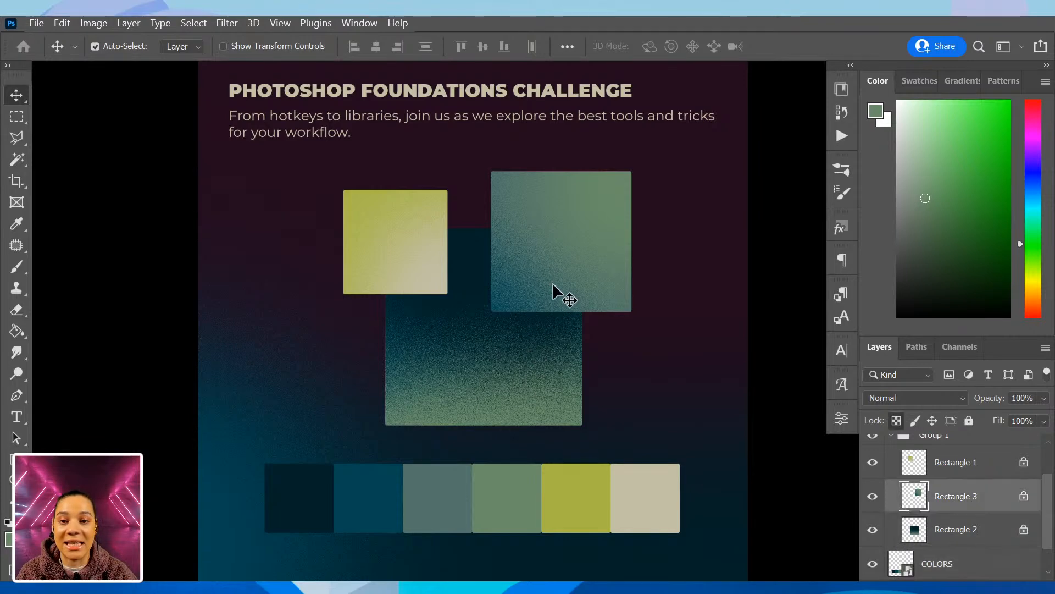
{"action": "left_click", "coordinate": [420, 259]}
{"action": "left_click", "coordinate": [478, 344]}
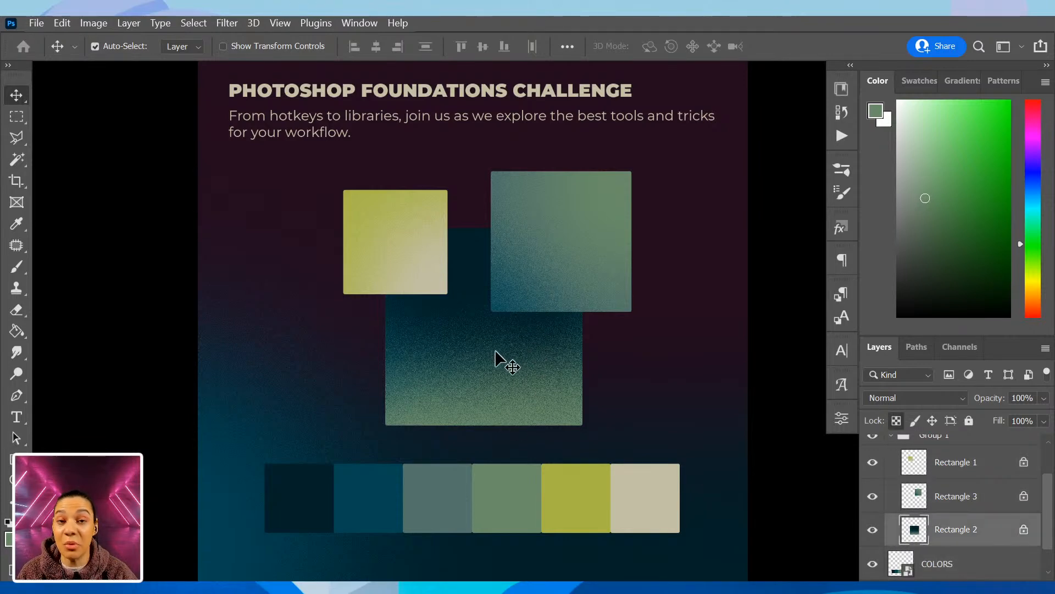
{"action": "left_click", "coordinate": [526, 487]}
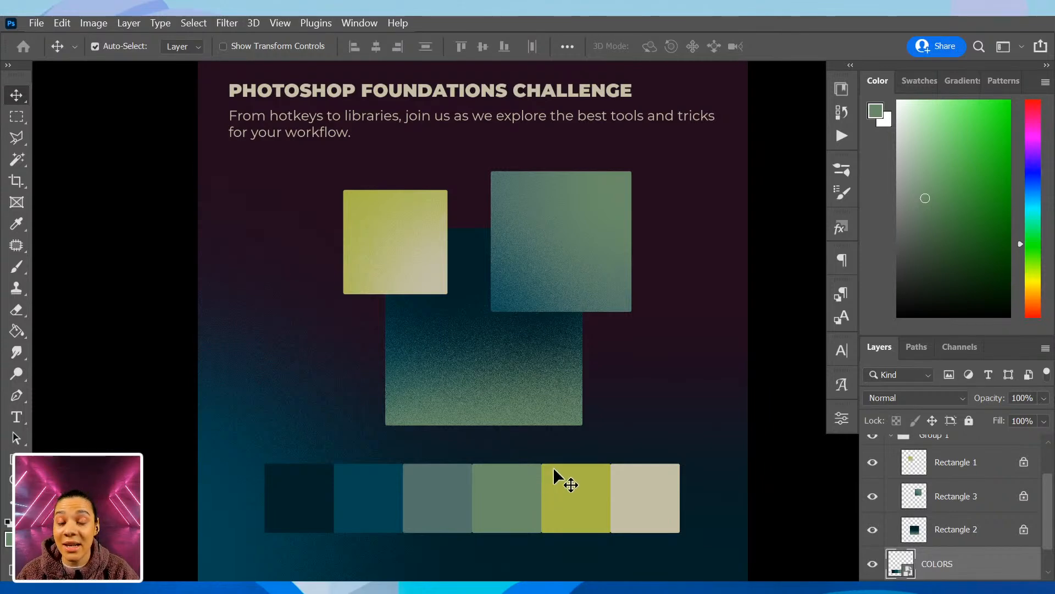
{"action": "left_click", "coordinate": [558, 379]}
{"action": "left_click", "coordinate": [572, 252]}
{"action": "left_click", "coordinate": [425, 247]}
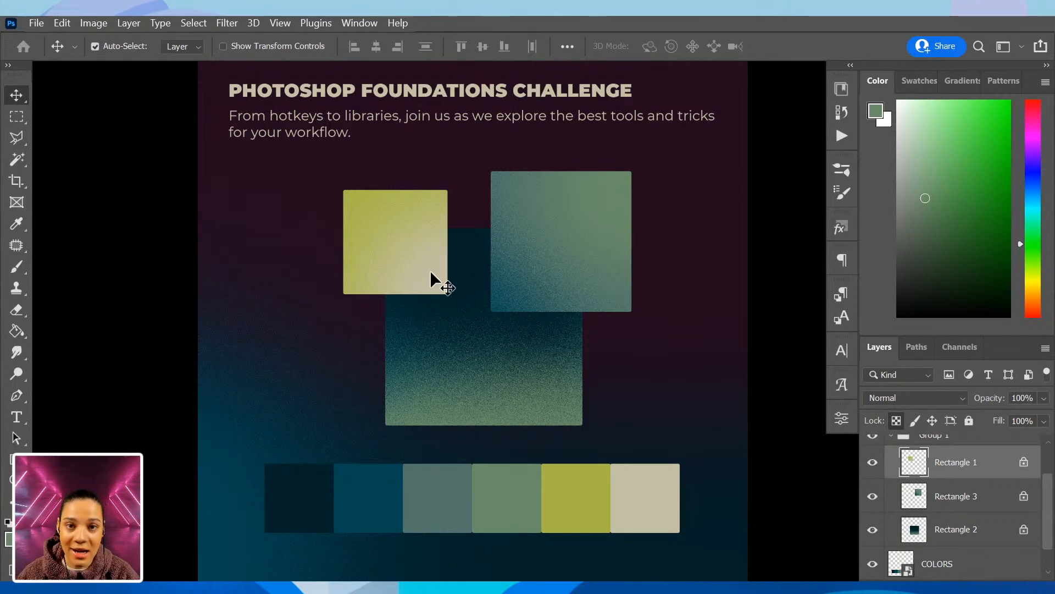
{"action": "left_click", "coordinate": [564, 269]}
{"action": "left_click", "coordinate": [513, 369]}
Try repositioning the green square closer to the yellow one and the yellow square higher above the dark blue square
{"action": "mouse_move", "coordinate": [532, 269]}
{"action": "left_mouse_down"}
{"action": "mouse_move", "coordinate": [577, 295]}
{"action": "mouse_move", "coordinate": [586, 271]}
{"action": "mouse_move", "coordinate": [575, 248]}
{"action": "mouse_move", "coordinate": [538, 245]}
{"action": "mouse_move", "coordinate": [525, 263]}
{"action": "mouse_move", "coordinate": [538, 278]}
{"action": "left_mouse_up"}
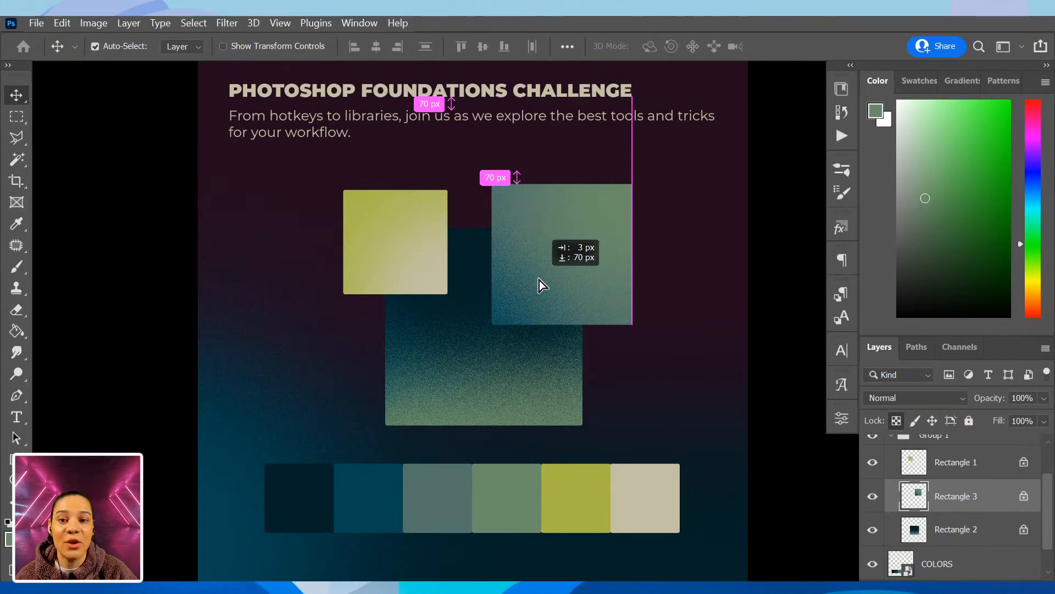
{"action": "left_click_drag", "start_coordinate": [539, 279], "coordinate": [510, 268]}
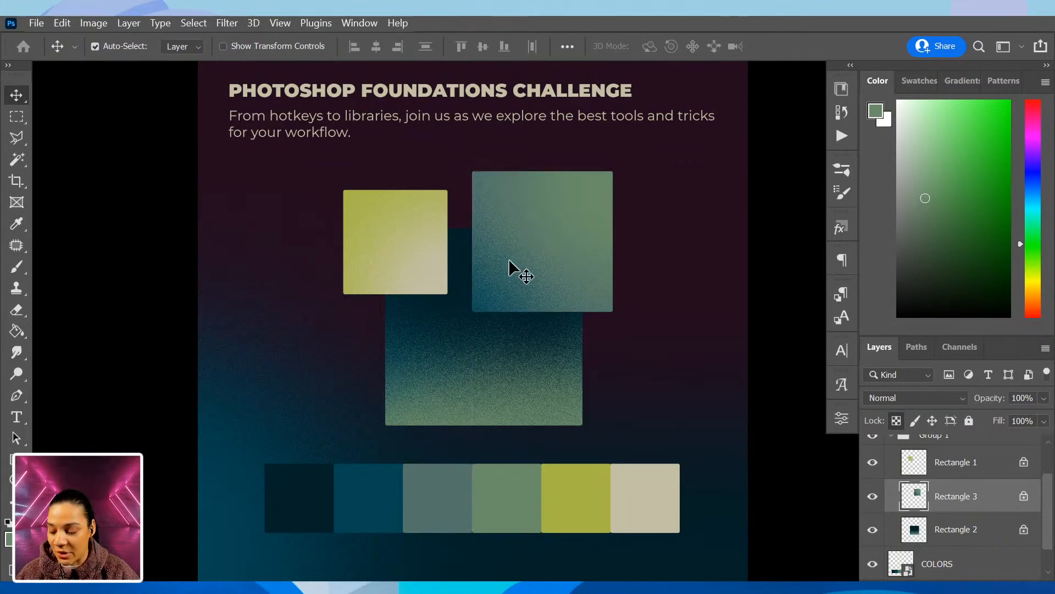
{"action": "key", "text": "ctrl+plus"}
{"action": "key", "text": "ctrl+plus"}
{"action": "left_click_drag", "start_coordinate": [471, 199], "coordinate": [537, 257]}
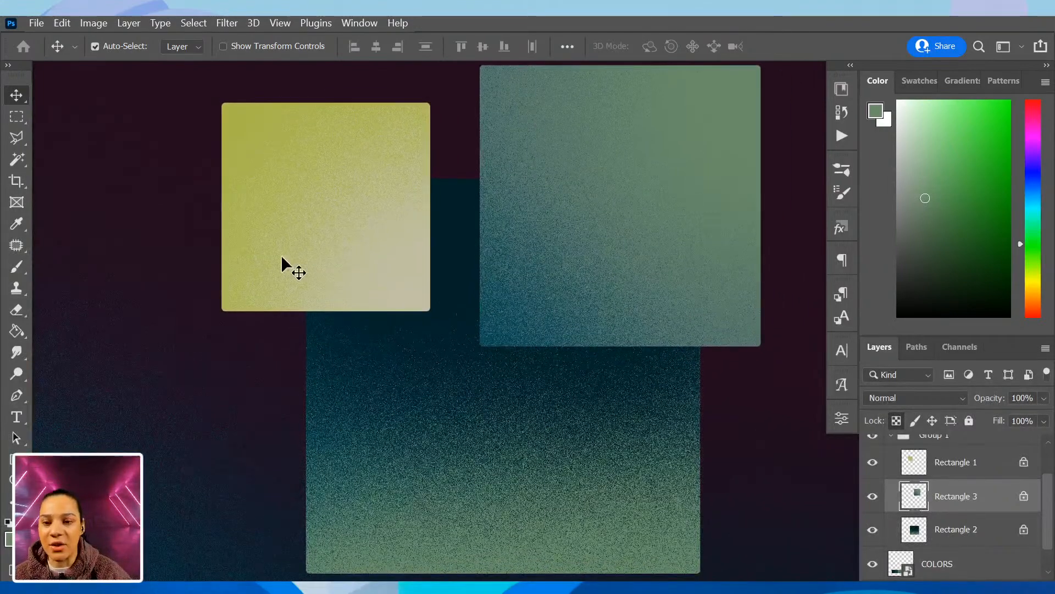
{"action": "left_click_drag", "start_coordinate": [316, 236], "coordinate": [315, 264]}
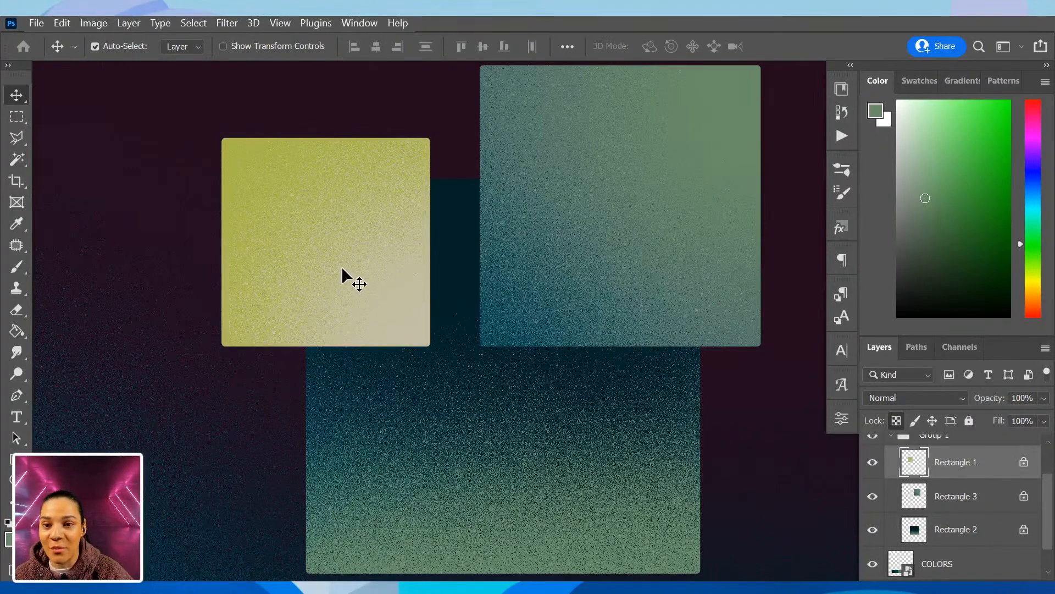
{"action": "left_click_drag", "start_coordinate": [354, 258], "coordinate": [346, 189]}
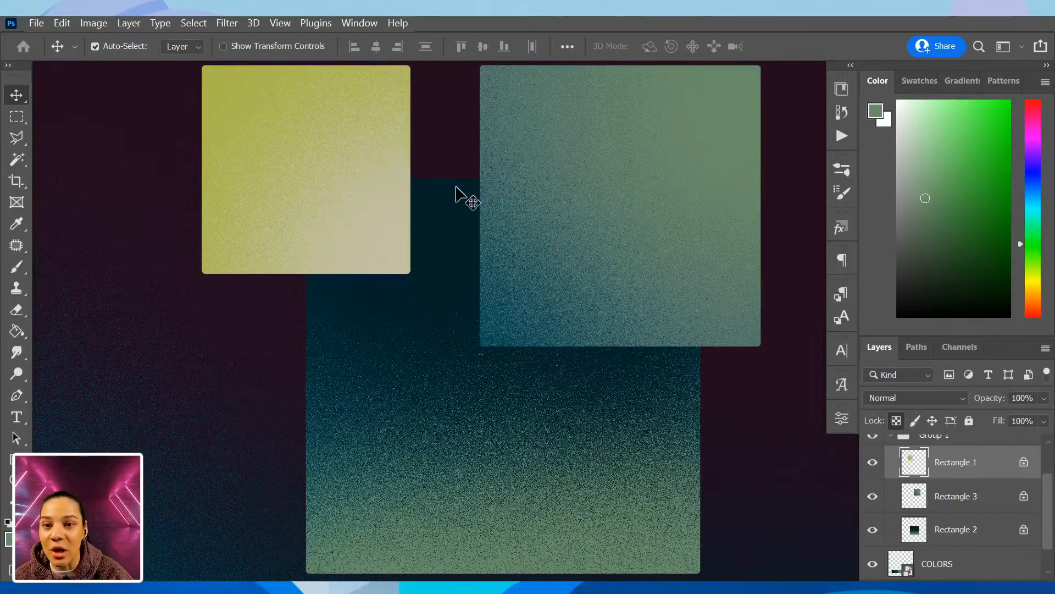
Spread the squares out side by side below the heading, with yellow first, green in the middle and dark blue last
{"action": "key", "text": "ctrl"}
{"action": "key", "text": "ctrl+minus"}
{"action": "left_click_drag", "start_coordinate": [586, 266], "coordinate": [560, 236]}
{"action": "left_click_drag", "start_coordinate": [522, 404], "coordinate": [673, 305]}
{"action": "left_click_drag", "start_coordinate": [381, 242], "coordinate": [200, 234]}
{"action": "left_click_drag", "start_coordinate": [543, 217], "coordinate": [489, 326]}
Move the yellow square up so its top edge lines up with the tops of the green and dark blue squares
{"action": "key", "text": "ctrl+plus"}
{"action": "key", "text": "ctrl+plus"}
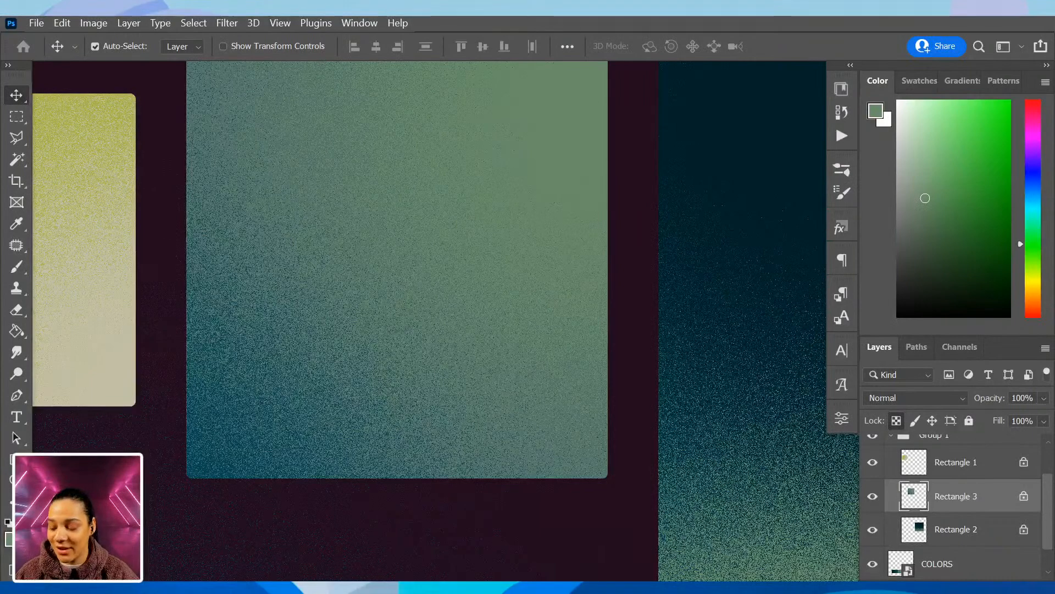
{"action": "key", "text": "ctrl+minus"}
{"action": "key", "text": "ctrl+minus"}
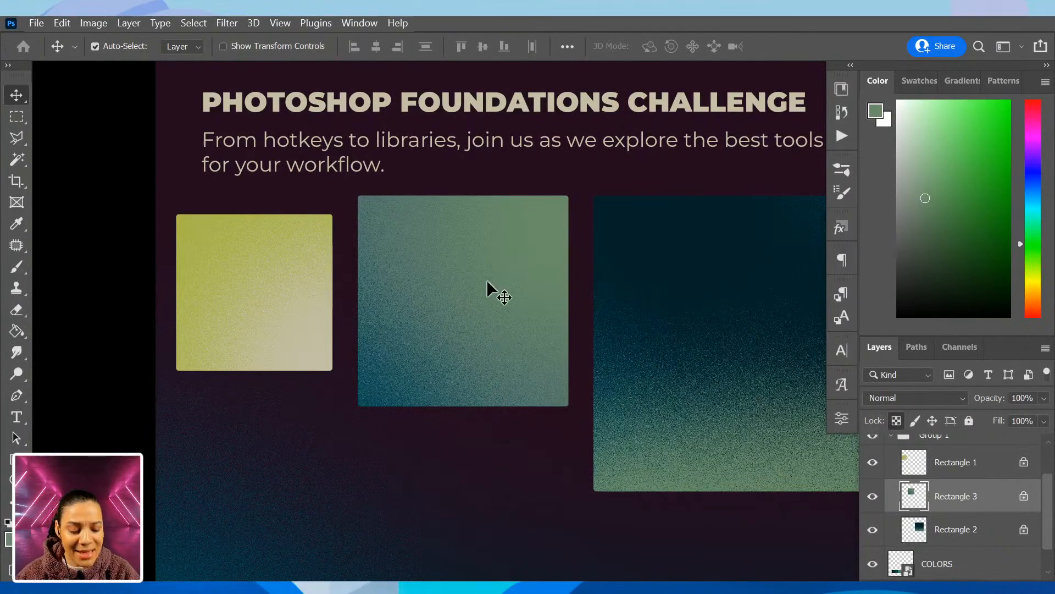
{"action": "left_click_drag", "start_coordinate": [277, 272], "coordinate": [275, 260]}
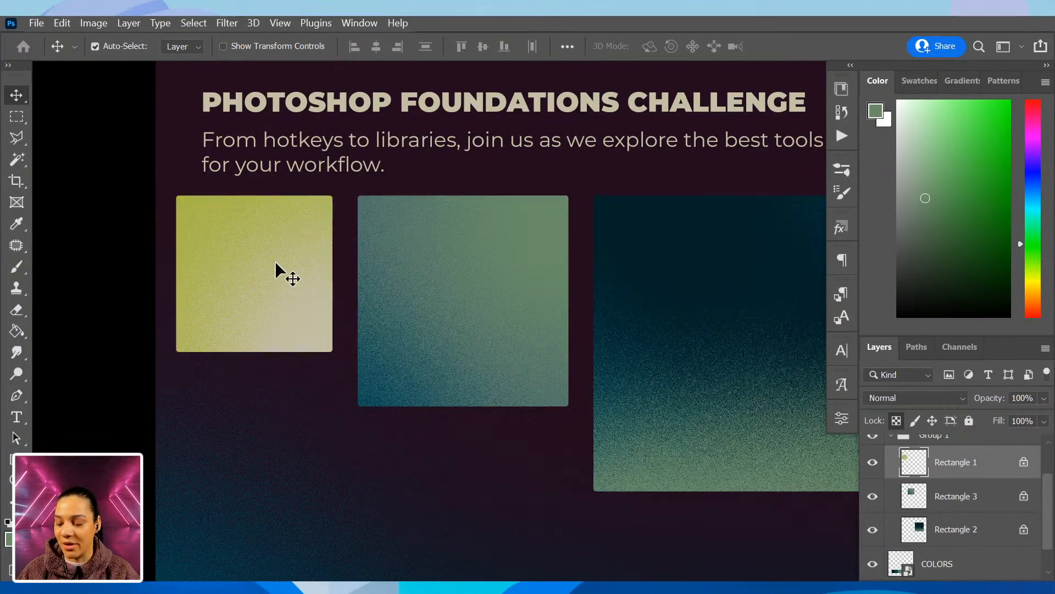
{"action": "key", "text": "ctrl+minus"}
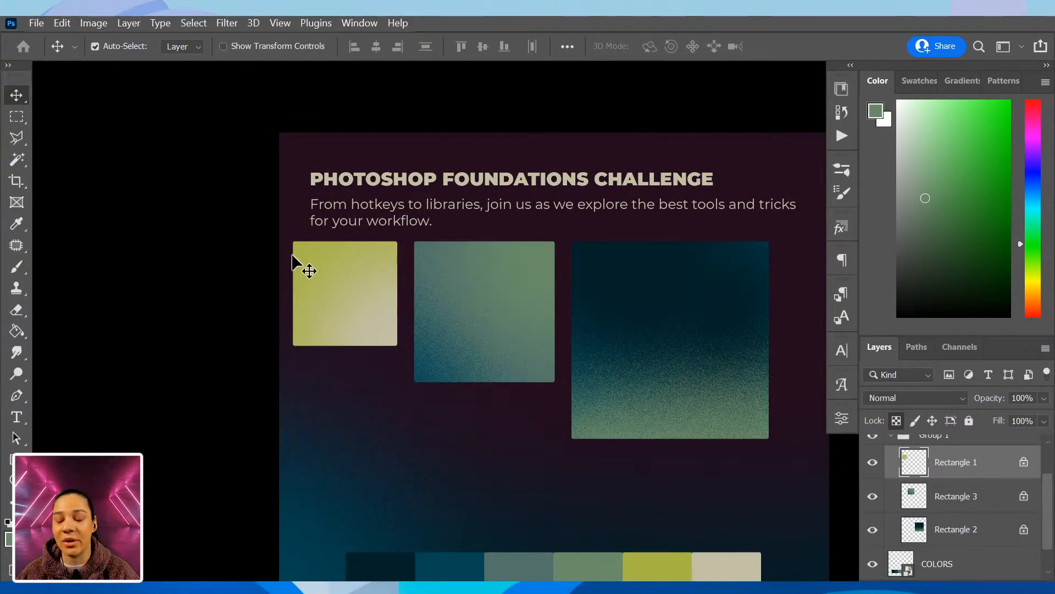
{"action": "key", "text": "ctrl"}
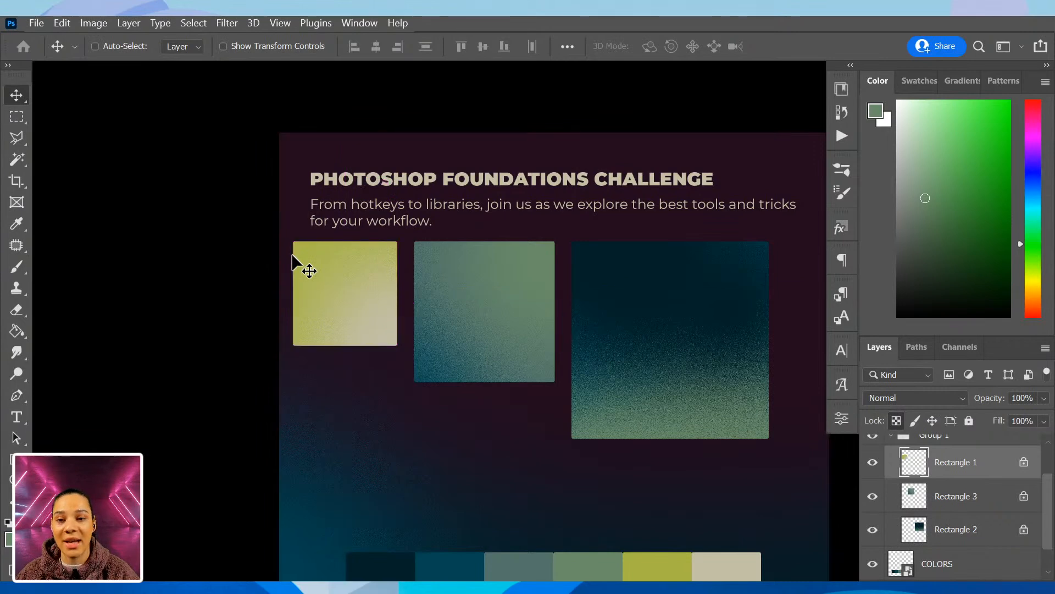
{"action": "mouse_move", "coordinate": [472, 299]}
{"action": "left_mouse_down"}
{"action": "mouse_move", "coordinate": [596, 290]}
{"action": "mouse_move", "coordinate": [446, 292]}
{"action": "mouse_move", "coordinate": [543, 313]}
{"action": "mouse_move", "coordinate": [480, 297]}
{"action": "mouse_move", "coordinate": [483, 311]}
{"action": "mouse_move", "coordinate": [530, 311]}
{"action": "mouse_move", "coordinate": [488, 308]}
{"action": "mouse_move", "coordinate": [511, 297]}
{"action": "mouse_move", "coordinate": [492, 295]}
{"action": "mouse_move", "coordinate": [477, 315]}
{"action": "mouse_move", "coordinate": [497, 291]}
{"action": "mouse_move", "coordinate": [432, 321]}
{"action": "mouse_move", "coordinate": [553, 268]}
{"action": "mouse_move", "coordinate": [416, 310]}
{"action": "mouse_move", "coordinate": [546, 276]}
{"action": "mouse_move", "coordinate": [450, 280]}
{"action": "mouse_move", "coordinate": [556, 288]}
{"action": "mouse_move", "coordinate": [461, 292]}
{"action": "mouse_move", "coordinate": [482, 312]}
{"action": "mouse_move", "coordinate": [496, 304]}
{"action": "mouse_move", "coordinate": [486, 297]}
{"action": "left_mouse_up"}
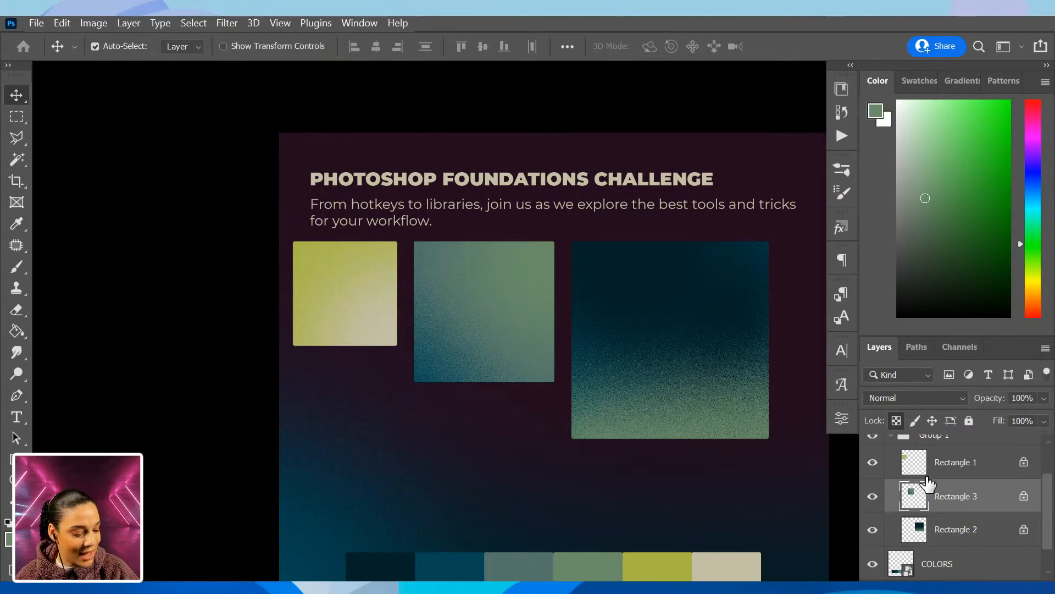
Free-transform the green square and try snapping its corner against the dark blue square's upper edge
{"action": "key", "text": "ctrl"}
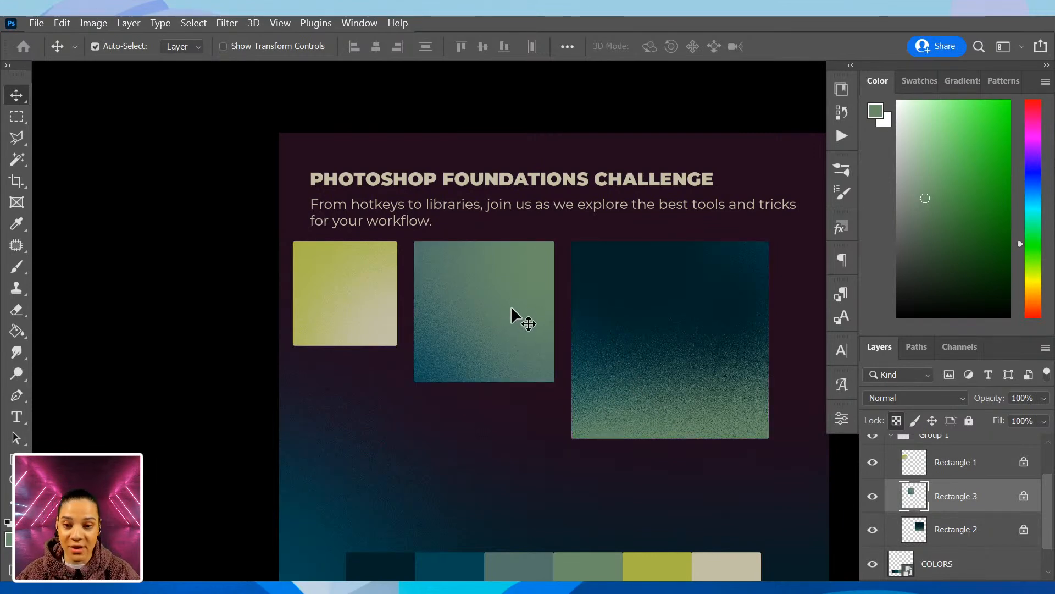
{"action": "key", "text": "ctrl+t"}
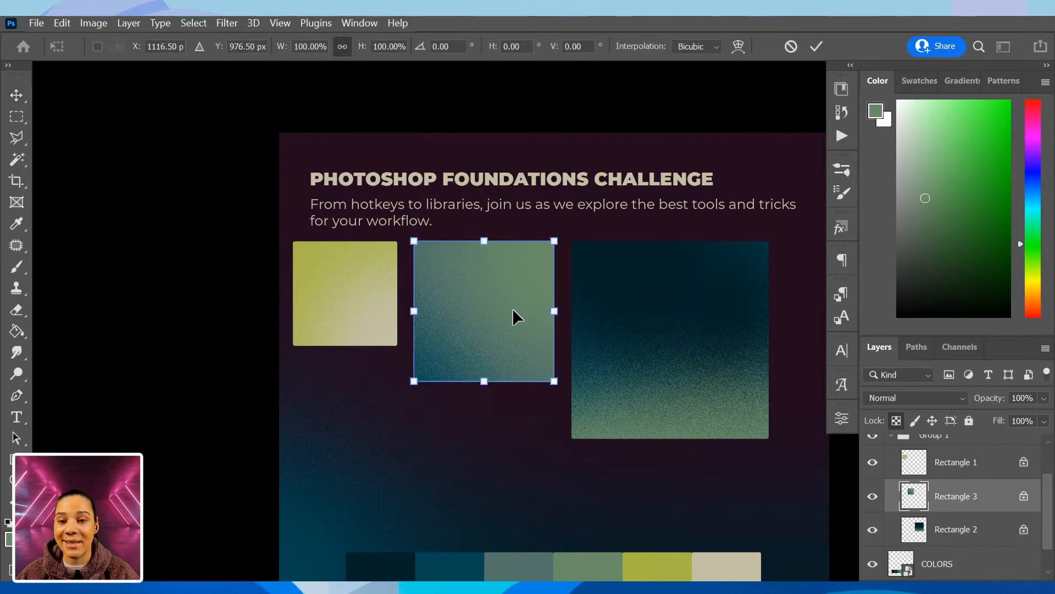
{"action": "left_click_drag", "start_coordinate": [500, 318], "coordinate": [559, 340]}
{"action": "key", "text": "ctrl+plus"}
{"action": "key", "text": "ctrl+plus"}
{"action": "key", "text": "ctrl+plus"}
{"action": "left_click_drag", "start_coordinate": [708, 207], "coordinate": [394, 352]}
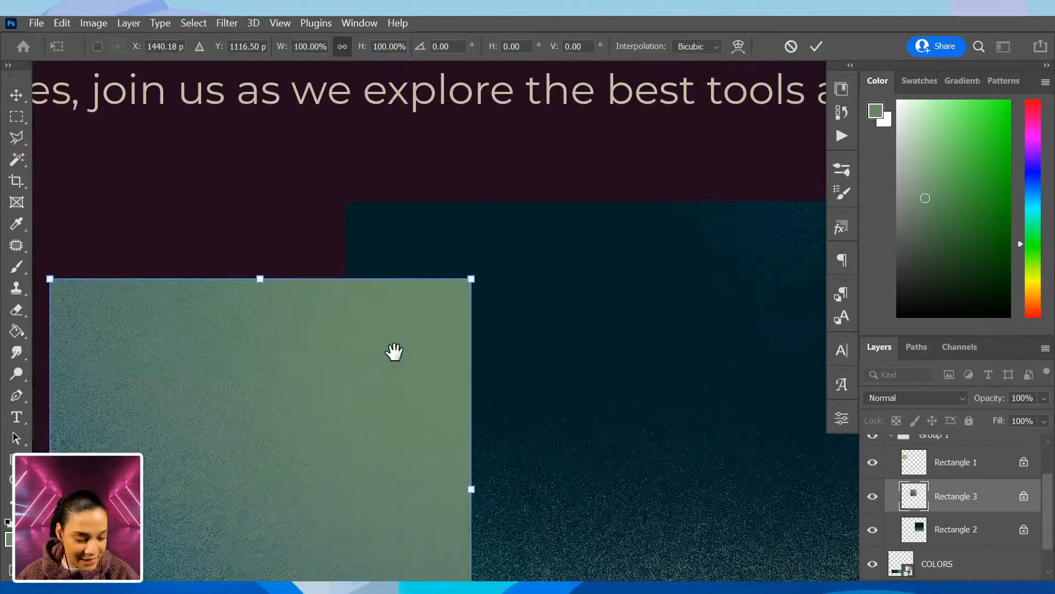
{"action": "left_click_drag", "start_coordinate": [443, 386], "coordinate": [322, 303]}
{"action": "key", "text": "ctrl+plus"}
{"action": "key", "text": "ctrl+plus"}
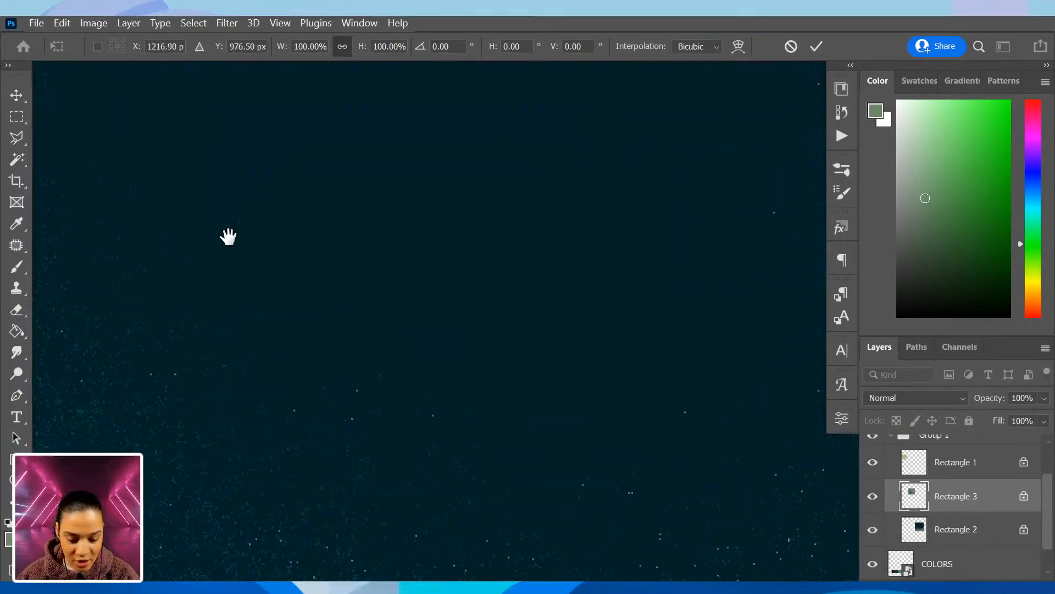
{"action": "left_click_drag", "start_coordinate": [228, 236], "coordinate": [706, 436]}
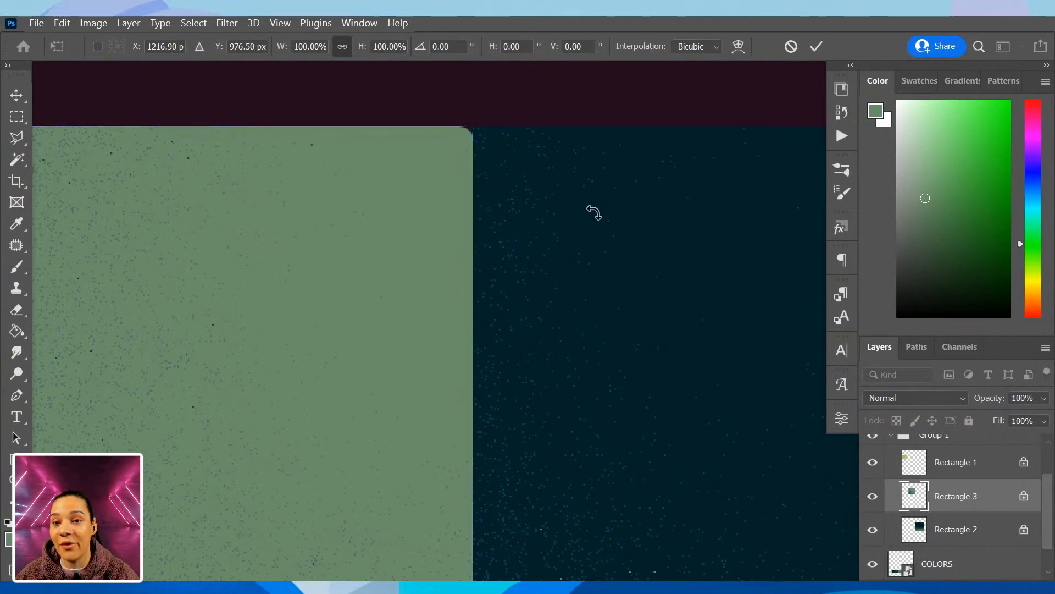
Place the green square between the yellow and dark blue squares at X 1112.50 px, Y 976.50 px and commit the transform
{"action": "left_click_drag", "start_coordinate": [269, 210], "coordinate": [364, 290]}
{"action": "key", "text": "ctrl+minus"}
{"action": "key", "text": "ctrl+minus"}
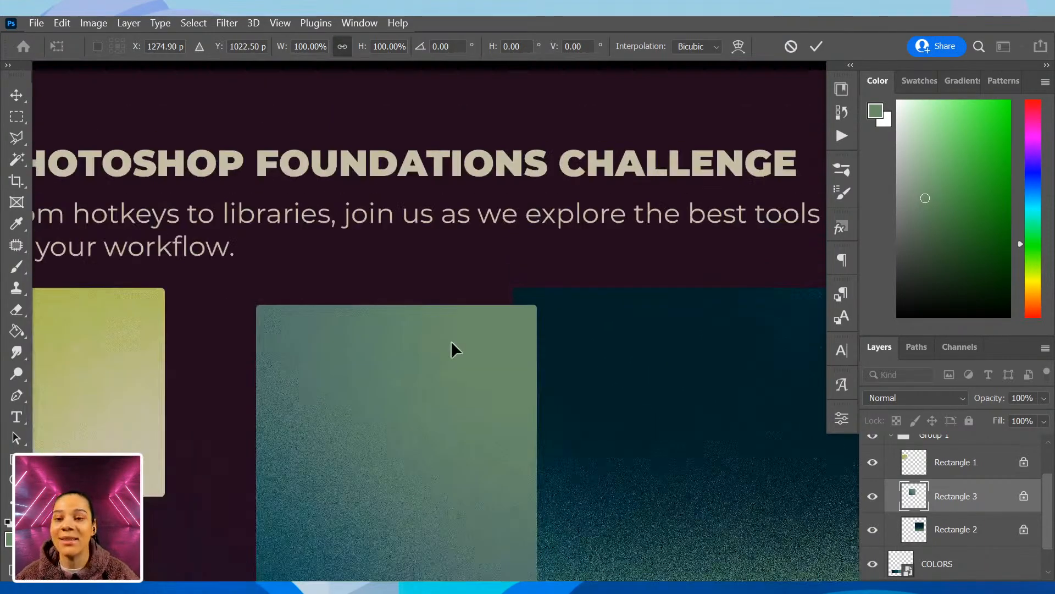
{"action": "key", "text": "ctrl+minus"}
{"action": "left_click_drag", "start_coordinate": [461, 375], "coordinate": [414, 376]}
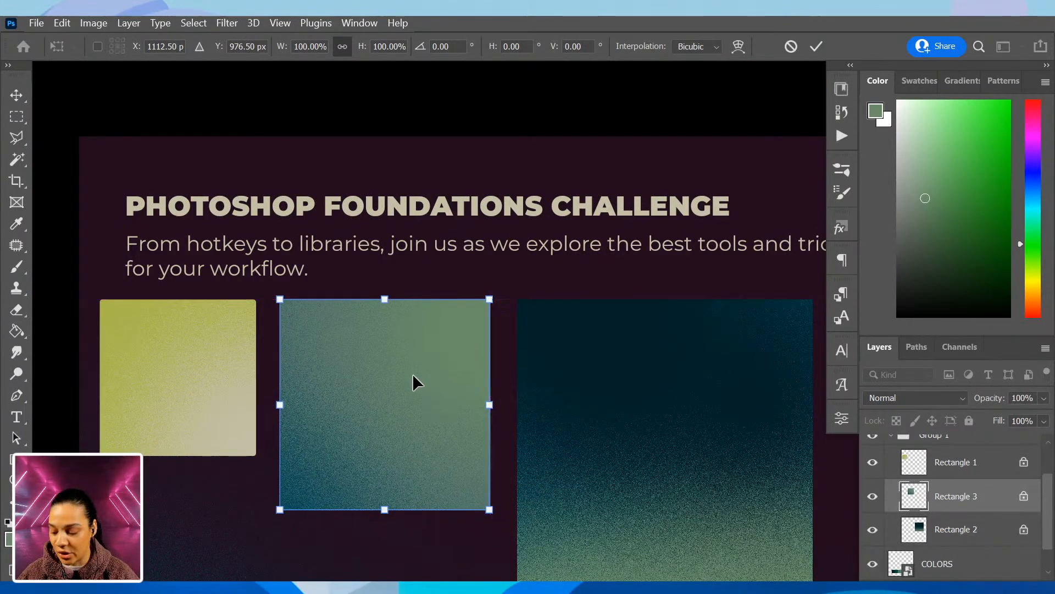
{"action": "key", "text": "Return"}
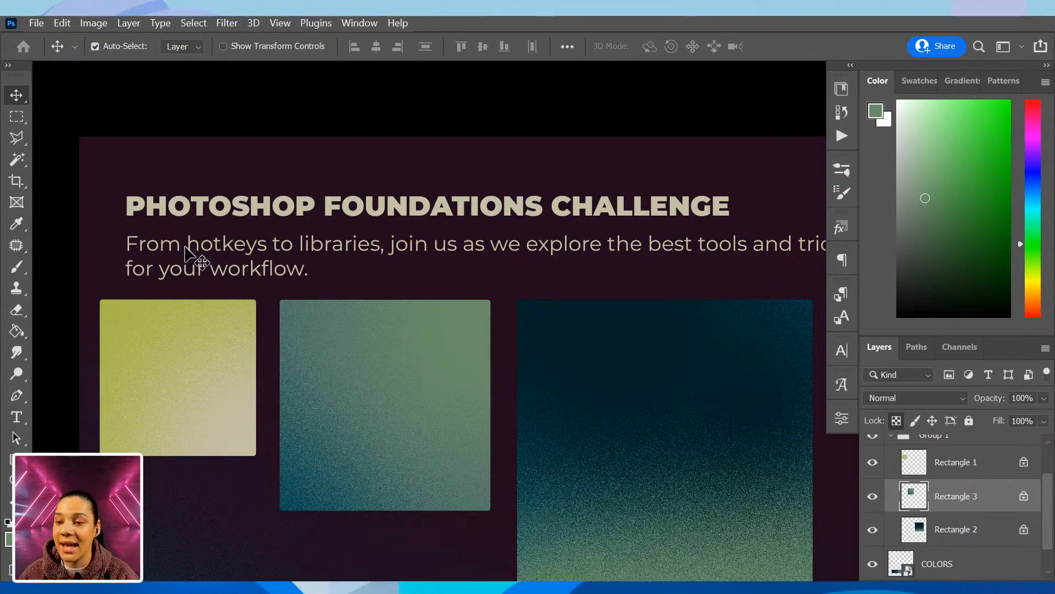
Draw a freehand mushroom-shaped selection on the green square with the standard Lasso tool
{"action": "key", "text": "l"}
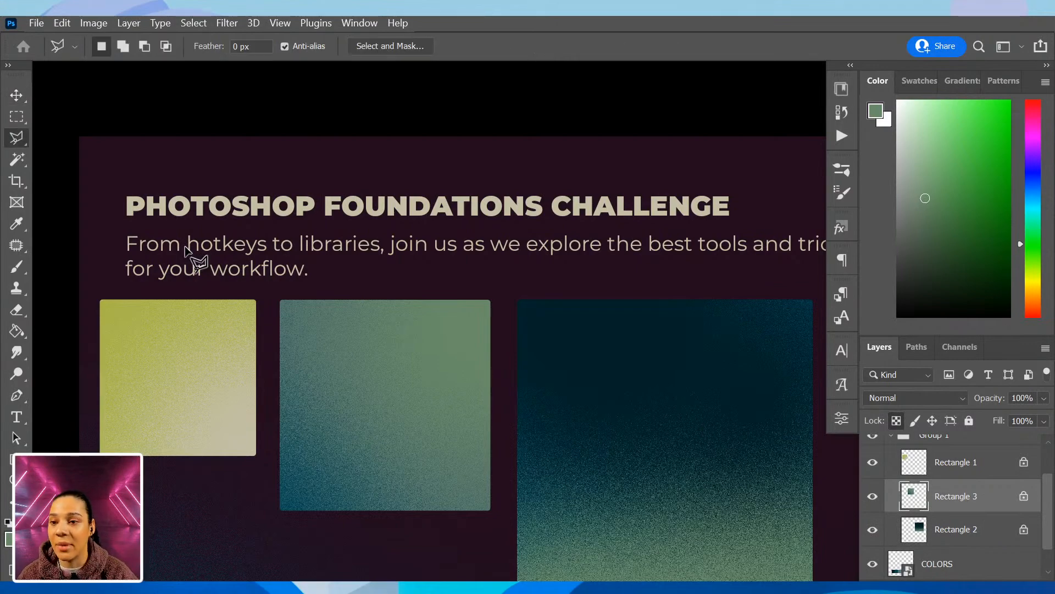
{"action": "left_click", "coordinate": [16, 138]}
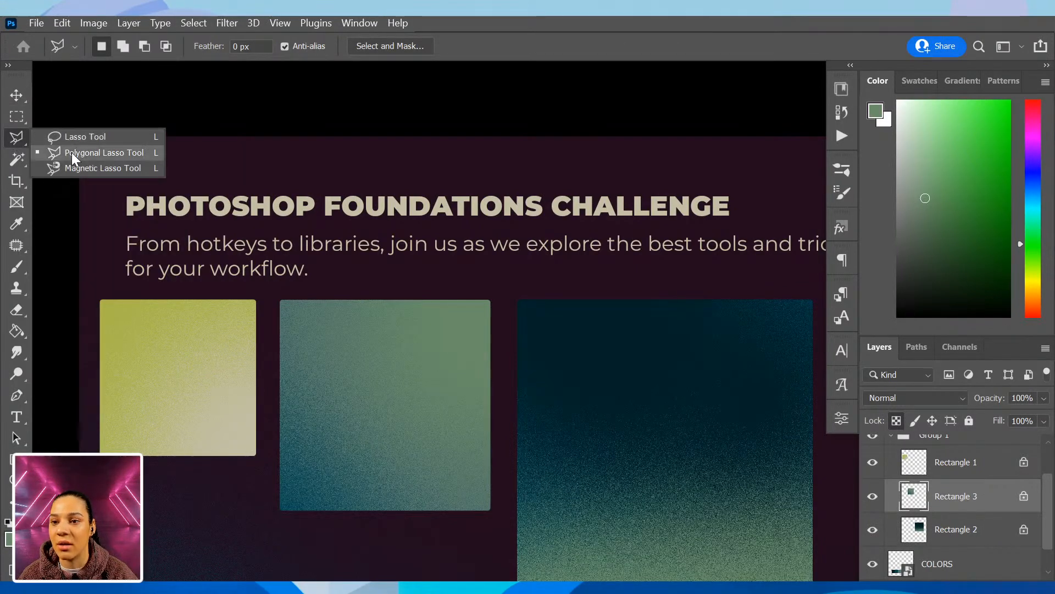
{"action": "left_click", "coordinate": [86, 135]}
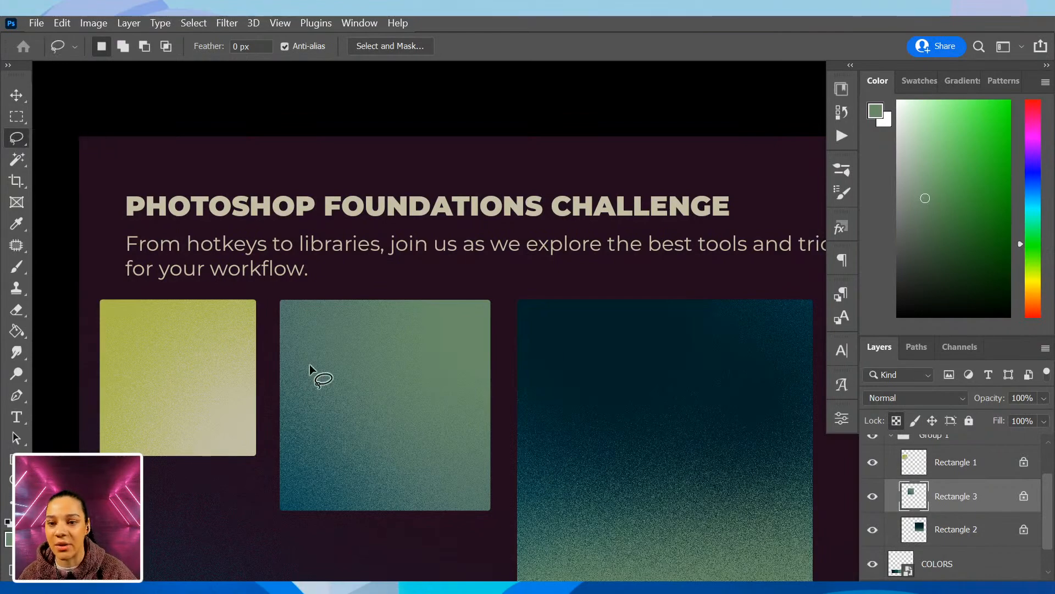
{"action": "mouse_move", "coordinate": [482, 413]}
{"action": "left_mouse_down"}
{"action": "mouse_move", "coordinate": [348, 336]}
{"action": "mouse_move", "coordinate": [376, 401]}
{"action": "left_mouse_up"}
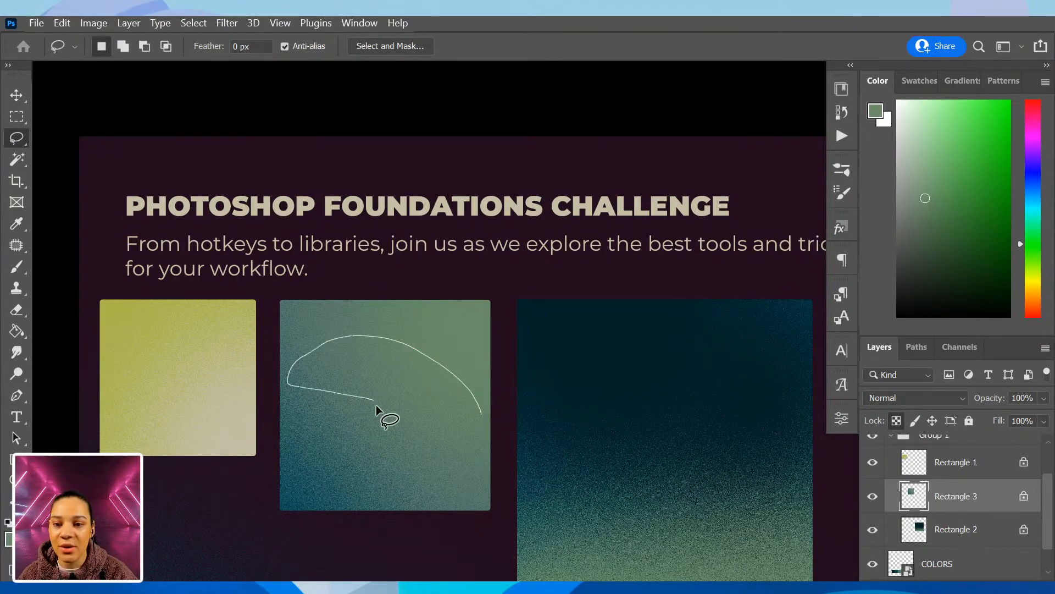
{"action": "left_click_drag", "start_coordinate": [444, 404], "coordinate": [487, 418]}
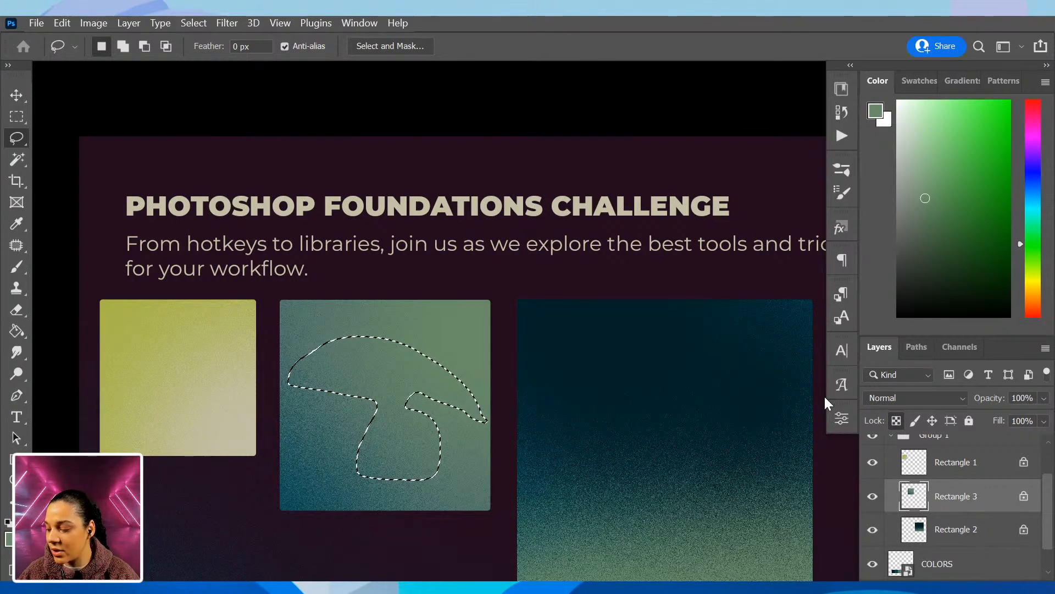
Free-transform the mushroom-shaped selection and try moving its pixels to X 1230 px, Y 954.50 px, then cancel the transform
{"action": "key", "text": "ctrl+t"}
{"action": "left_click_drag", "start_coordinate": [429, 363], "coordinate": [418, 383]}
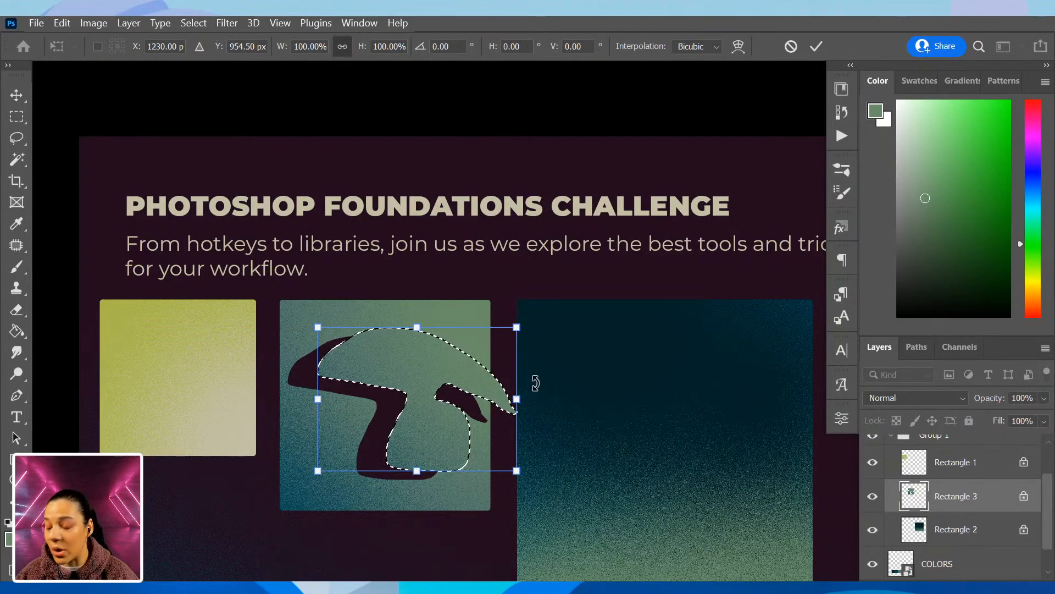
{"action": "key", "text": "ctrl+h"}
{"action": "mouse_move", "coordinate": [420, 380]}
{"action": "left_mouse_down"}
{"action": "mouse_move", "coordinate": [692, 357]}
{"action": "mouse_move", "coordinate": [312, 407]}
{"action": "mouse_move", "coordinate": [657, 418]}
{"action": "mouse_move", "coordinate": [301, 305]}
{"action": "mouse_move", "coordinate": [522, 494]}
{"action": "mouse_move", "coordinate": [352, 370]}
{"action": "mouse_move", "coordinate": [394, 373]}
{"action": "mouse_move", "coordinate": [390, 388]}
{"action": "mouse_move", "coordinate": [389, 369]}
{"action": "mouse_move", "coordinate": [418, 364]}
{"action": "left_mouse_up"}
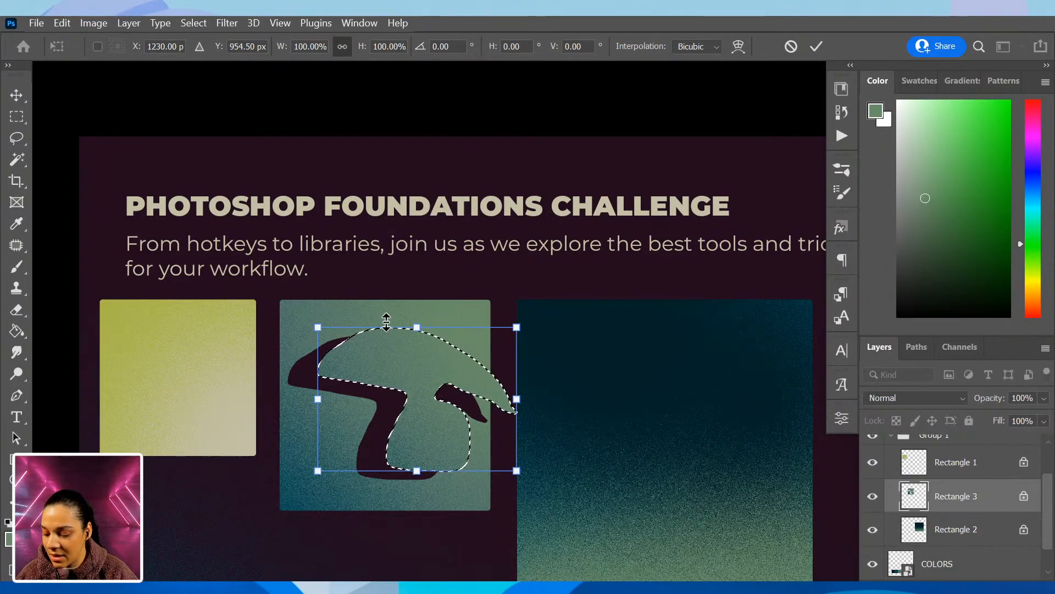
{"action": "key", "text": "Escape"}
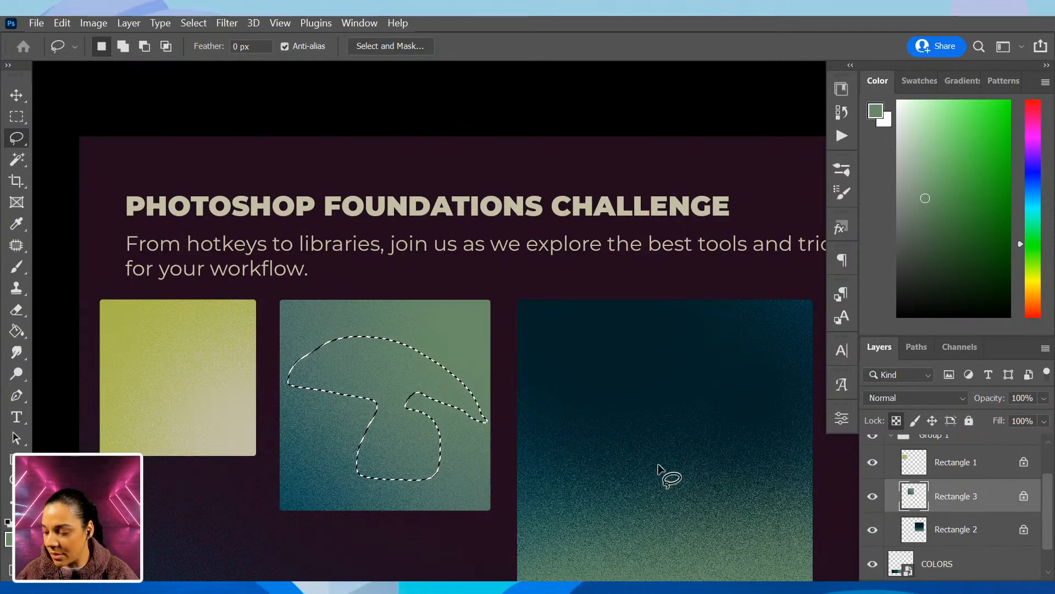
Add freehand loops around the mushroom selection to form a rounded, lobed shape and shift its outline slightly left on the green square
{"action": "key", "text": "ctrl+plus"}
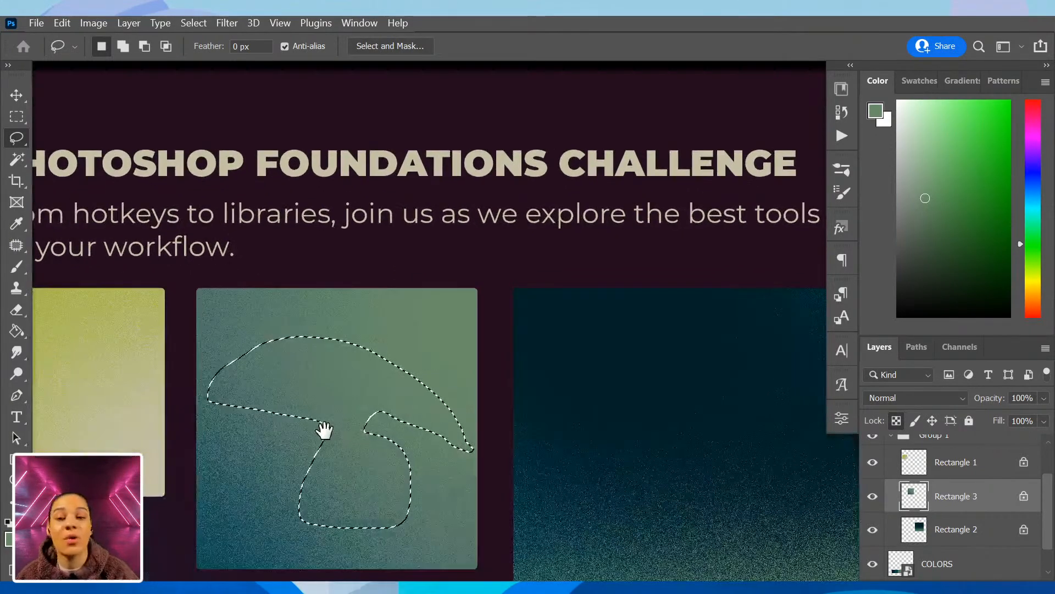
{"action": "left_click_drag", "start_coordinate": [323, 431], "coordinate": [405, 318]}
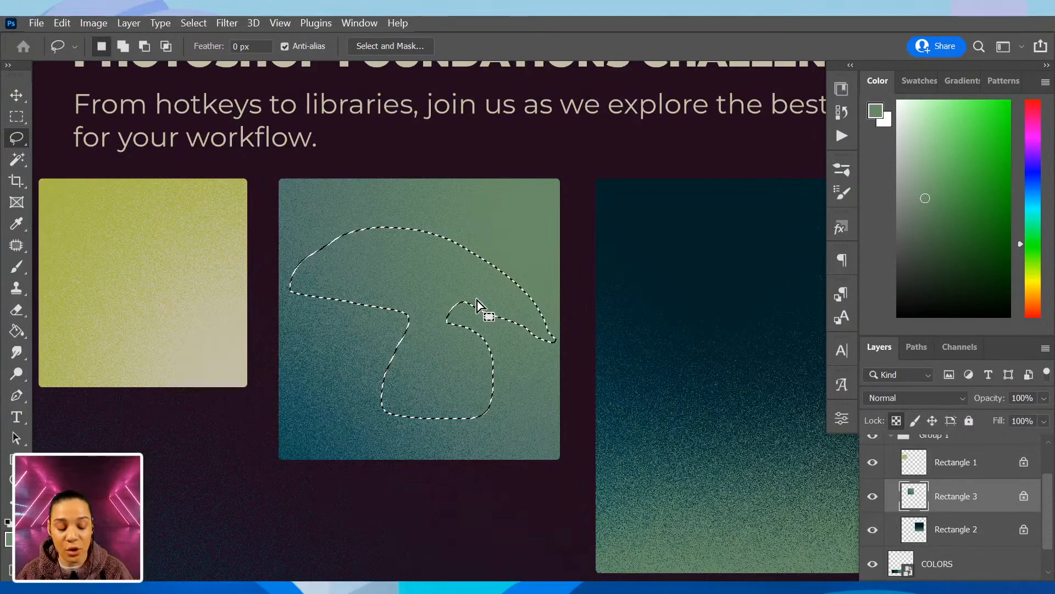
{"action": "key", "text": "shift"}
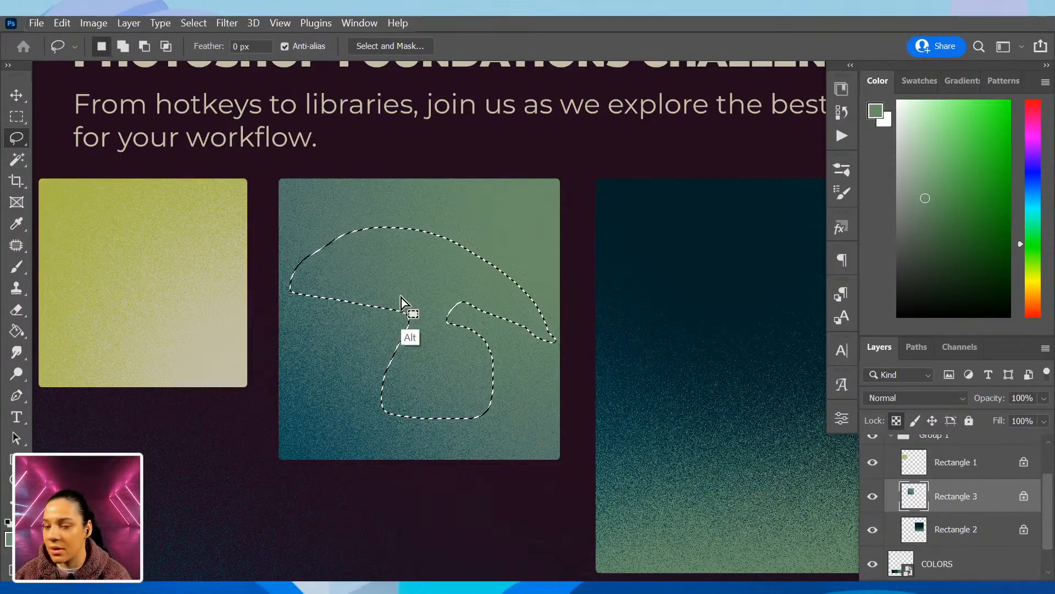
{"action": "key", "text": "alt"}
{"action": "mouse_move", "coordinate": [380, 288]}
{"action": "left_mouse_down"}
{"action": "mouse_move", "coordinate": [389, 308]}
{"action": "mouse_move", "coordinate": [353, 287]}
{"action": "mouse_move", "coordinate": [395, 391]}
{"action": "mouse_move", "coordinate": [387, 314]}
{"action": "left_mouse_up"}
{"action": "key", "text": "ctrl+z"}
{"action": "key", "text": "shift"}
{"action": "mouse_move", "coordinate": [333, 272]}
{"action": "left_mouse_down"}
{"action": "mouse_move", "coordinate": [359, 365]}
{"action": "mouse_move", "coordinate": [336, 273]}
{"action": "left_mouse_up"}
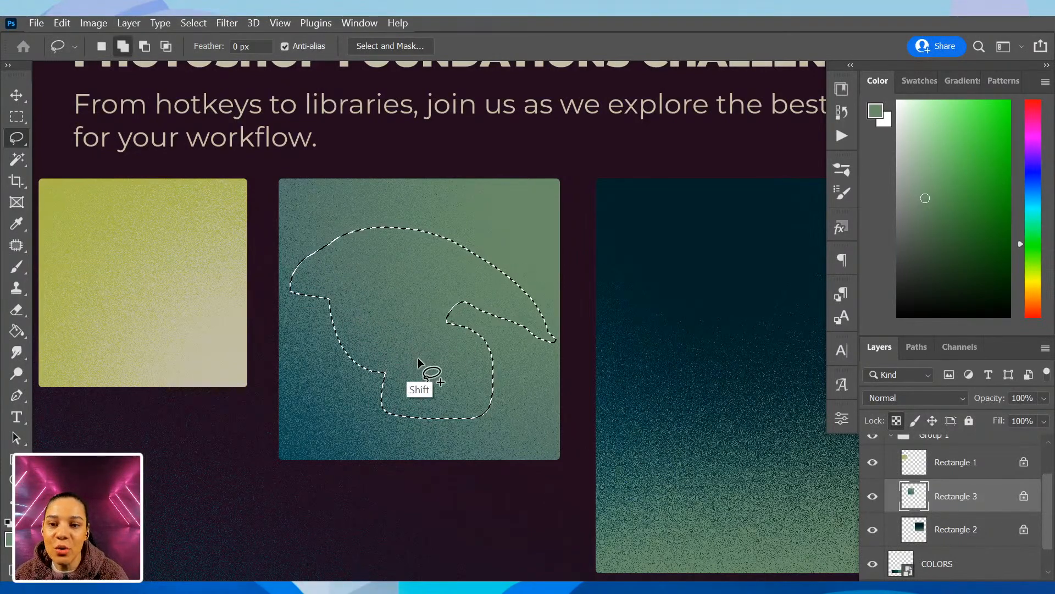
{"action": "mouse_move", "coordinate": [345, 331]}
{"action": "left_mouse_down"}
{"action": "mouse_move", "coordinate": [356, 367]}
{"action": "mouse_move", "coordinate": [348, 336]}
{"action": "left_mouse_up"}
{"action": "mouse_move", "coordinate": [435, 427]}
{"action": "left_mouse_down"}
{"action": "mouse_move", "coordinate": [520, 405]}
{"action": "mouse_move", "coordinate": [485, 308]}
{"action": "mouse_move", "coordinate": [511, 314]}
{"action": "mouse_move", "coordinate": [505, 283]}
{"action": "mouse_move", "coordinate": [487, 377]}
{"action": "mouse_move", "coordinate": [431, 358]}
{"action": "left_mouse_up"}
{"action": "mouse_move", "coordinate": [414, 226]}
{"action": "left_mouse_down"}
{"action": "mouse_move", "coordinate": [373, 282]}
{"action": "mouse_move", "coordinate": [381, 344]}
{"action": "left_mouse_up"}
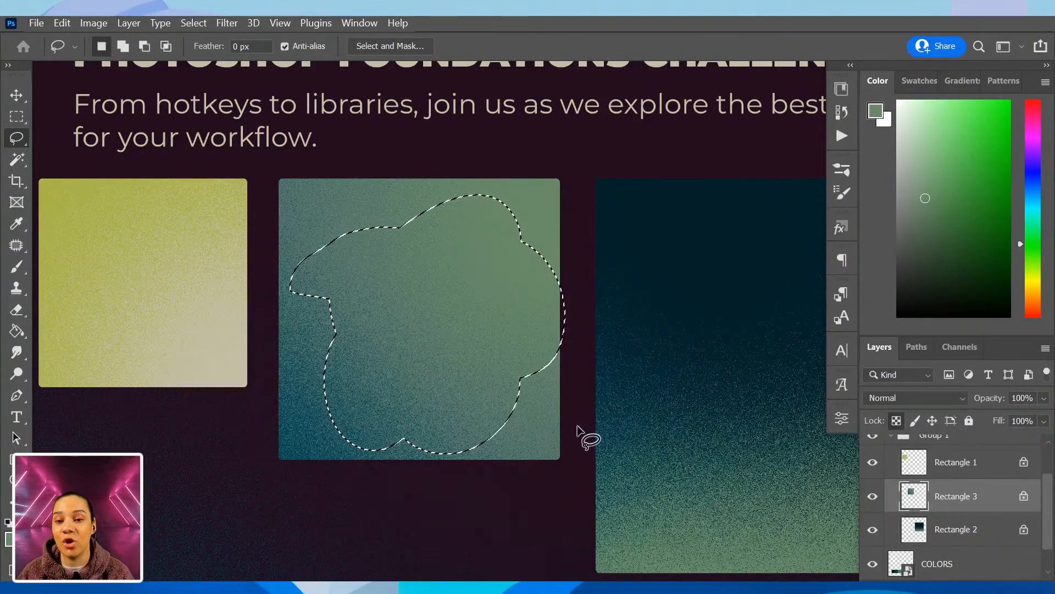
{"action": "left_click_drag", "start_coordinate": [483, 324], "coordinate": [466, 323]}
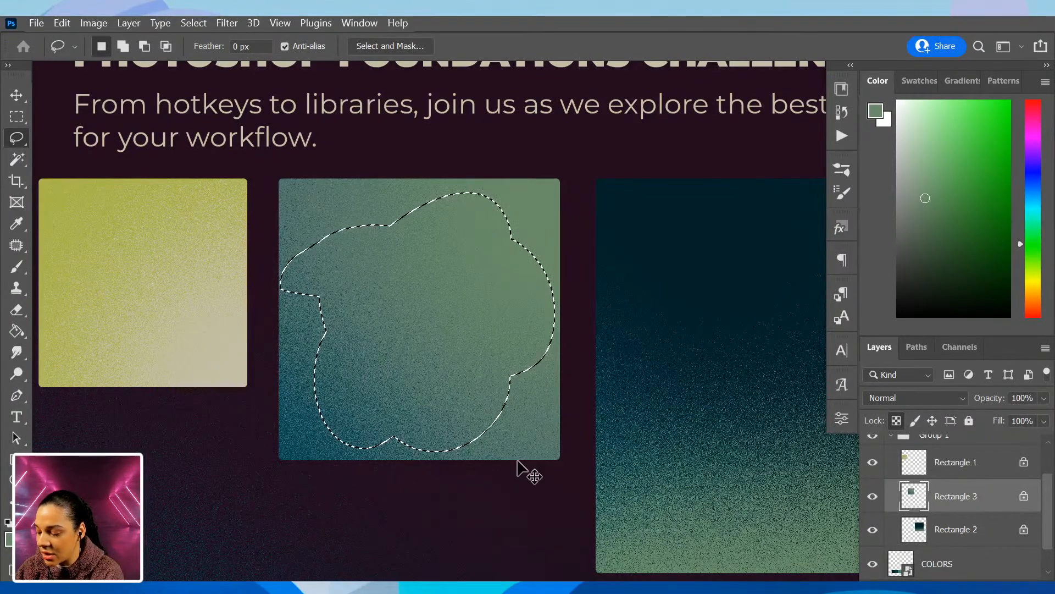
Create a new layer above Rectangle 3 and choose the cream library colour for the Brush
{"action": "key", "text": "ctrl+shift+n"}
{"action": "key", "text": "Return"}
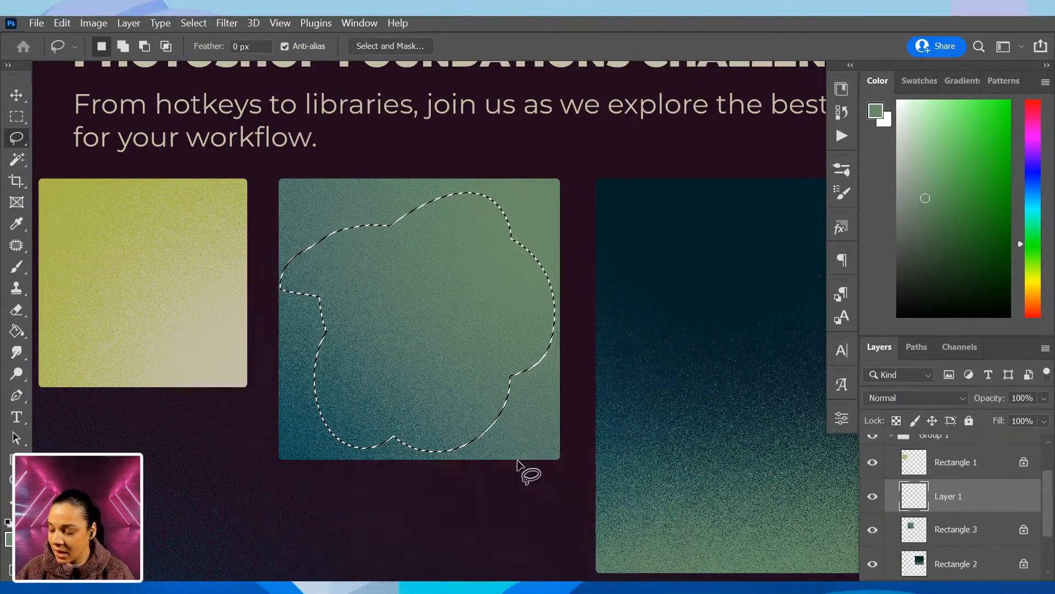
{"action": "key", "text": "b"}
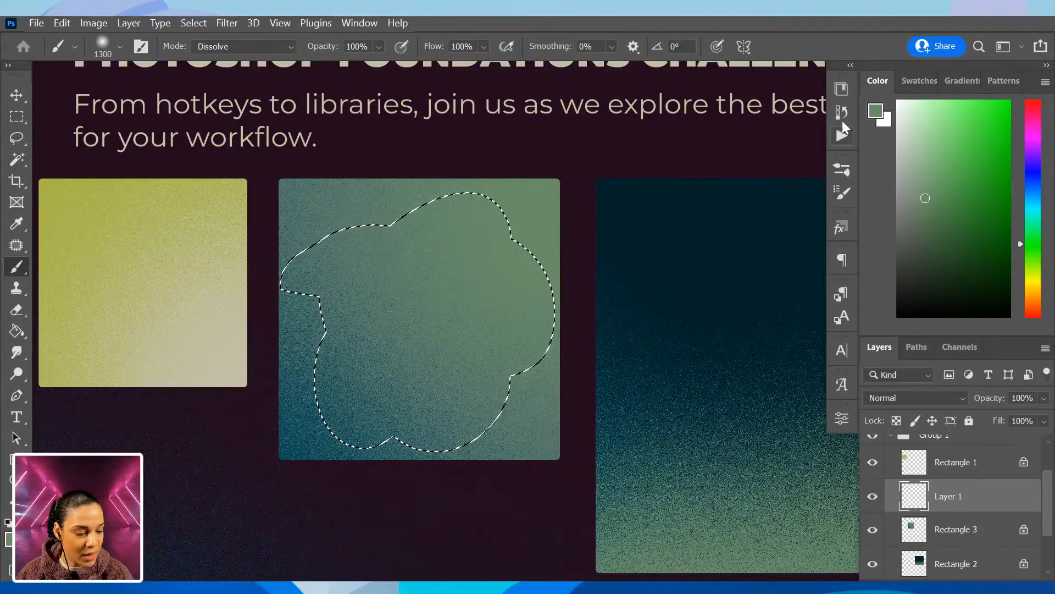
{"action": "left_click", "coordinate": [841, 88]}
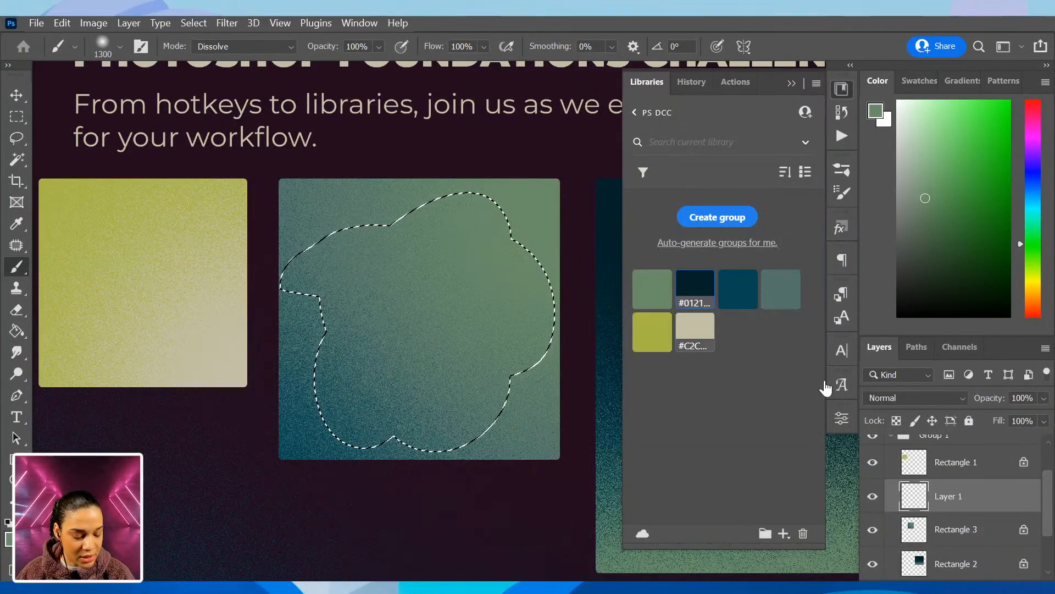
{"action": "left_click", "coordinate": [695, 332]}
{"action": "left_click", "coordinate": [842, 89]}
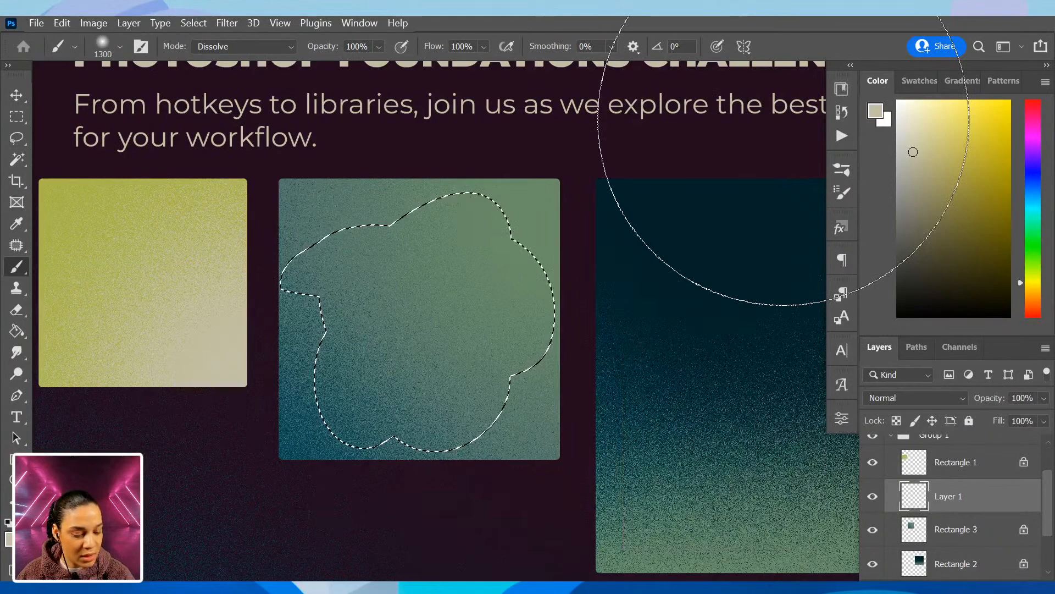
Reduce the brush size to 400 and try shading the lower-right edge of the lobed selection with cream
{"action": "key", "text": "bracketleft"}
{"action": "key", "text": "bracketleft"}
{"action": "key", "text": "bracketleft"}
{"action": "key", "text": "bracketleft"}
{"action": "key", "text": "bracketleft"}
{"action": "key", "text": "bracketleft"}
{"action": "key", "text": "bracketleft"}
{"action": "key", "text": "bracketleft"}
{"action": "key", "text": "bracketleft"}
{"action": "key", "text": "bracketleft"}
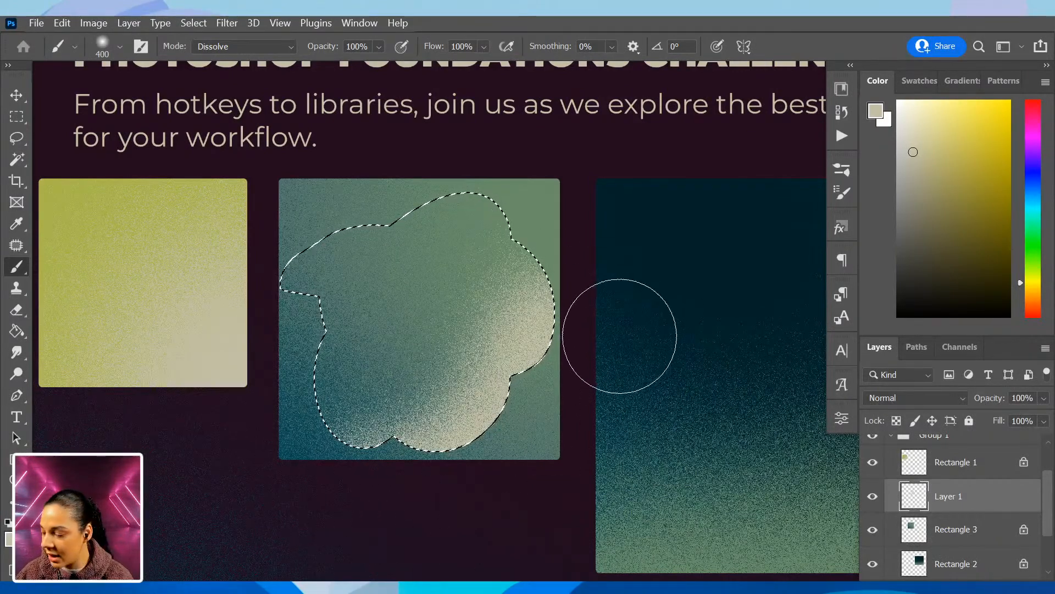
{"action": "key", "text": "ctrl"}
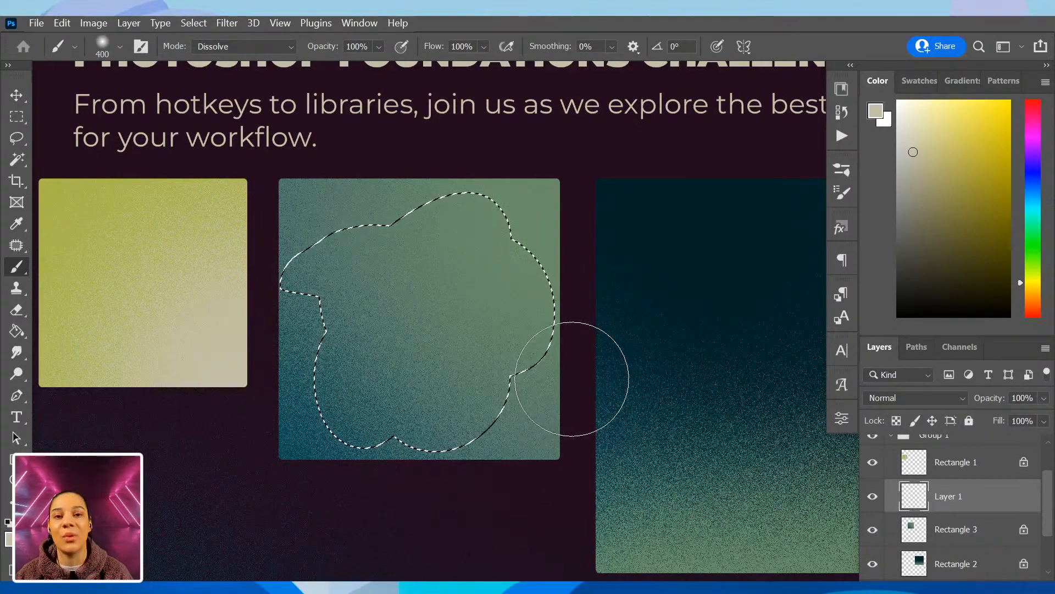
Hide the selection outline and paint grainy cream around the inside edges of the lobed shape, leaving its centre lightly covered
{"action": "key", "text": "ctrl+d"}
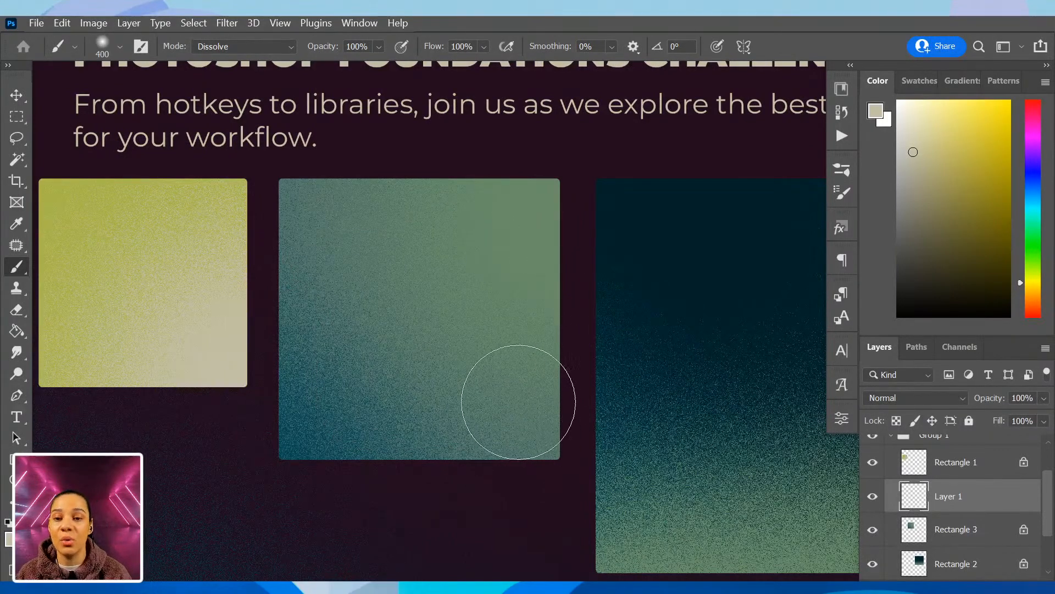
{"action": "mouse_move", "coordinate": [486, 338]}
{"action": "left_mouse_down"}
{"action": "mouse_move", "coordinate": [370, 440]}
{"action": "mouse_move", "coordinate": [369, 248]}
{"action": "mouse_move", "coordinate": [525, 345]}
{"action": "mouse_move", "coordinate": [329, 388]}
{"action": "left_mouse_up"}
{"action": "mouse_move", "coordinate": [349, 473]}
{"action": "left_mouse_down"}
{"action": "mouse_move", "coordinate": [302, 351]}
{"action": "mouse_move", "coordinate": [375, 235]}
{"action": "mouse_move", "coordinate": [425, 426]}
{"action": "left_mouse_up"}
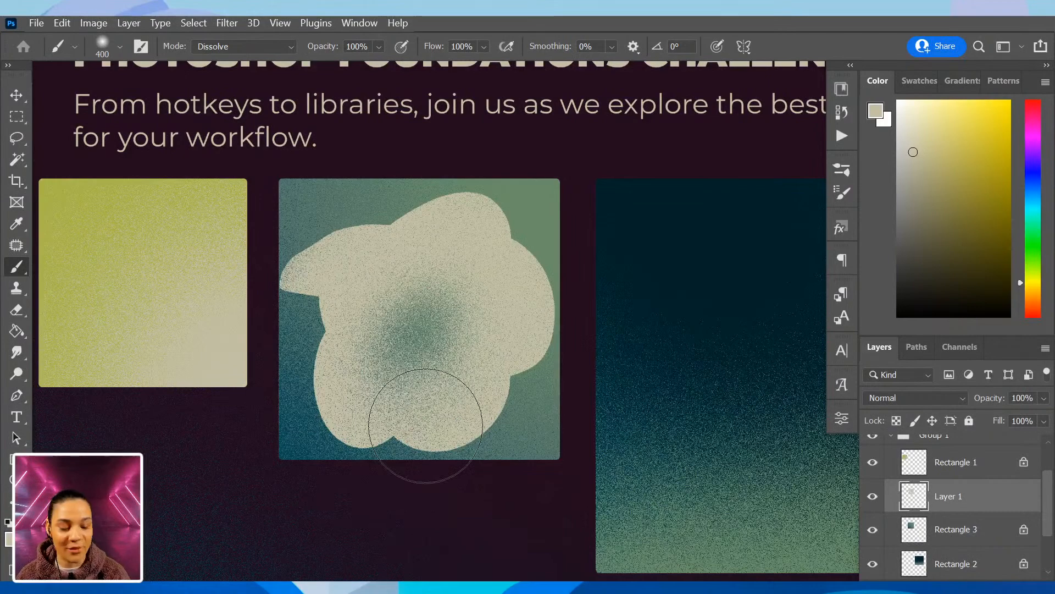
Try painting the upper half of the cream shape with the library's darkest navy colour and undo those strokes
{"action": "left_click", "coordinate": [841, 89]}
{"action": "left_click", "coordinate": [695, 289]}
{"action": "mouse_move", "coordinate": [519, 221]}
{"action": "left_mouse_down"}
{"action": "mouse_move", "coordinate": [529, 302]}
{"action": "mouse_move", "coordinate": [466, 240]}
{"action": "mouse_move", "coordinate": [457, 292]}
{"action": "mouse_move", "coordinate": [331, 253]}
{"action": "mouse_move", "coordinate": [399, 236]}
{"action": "mouse_move", "coordinate": [407, 246]}
{"action": "mouse_move", "coordinate": [395, 234]}
{"action": "mouse_move", "coordinate": [493, 265]}
{"action": "mouse_move", "coordinate": [512, 314]}
{"action": "mouse_move", "coordinate": [485, 199]}
{"action": "mouse_move", "coordinate": [435, 226]}
{"action": "mouse_move", "coordinate": [331, 236]}
{"action": "mouse_move", "coordinate": [468, 177]}
{"action": "mouse_move", "coordinate": [407, 206]}
{"action": "mouse_move", "coordinate": [522, 216]}
{"action": "mouse_move", "coordinate": [426, 230]}
{"action": "mouse_move", "coordinate": [377, 284]}
{"action": "mouse_move", "coordinate": [423, 278]}
{"action": "mouse_move", "coordinate": [558, 220]}
{"action": "mouse_move", "coordinate": [559, 278]}
{"action": "left_mouse_up"}
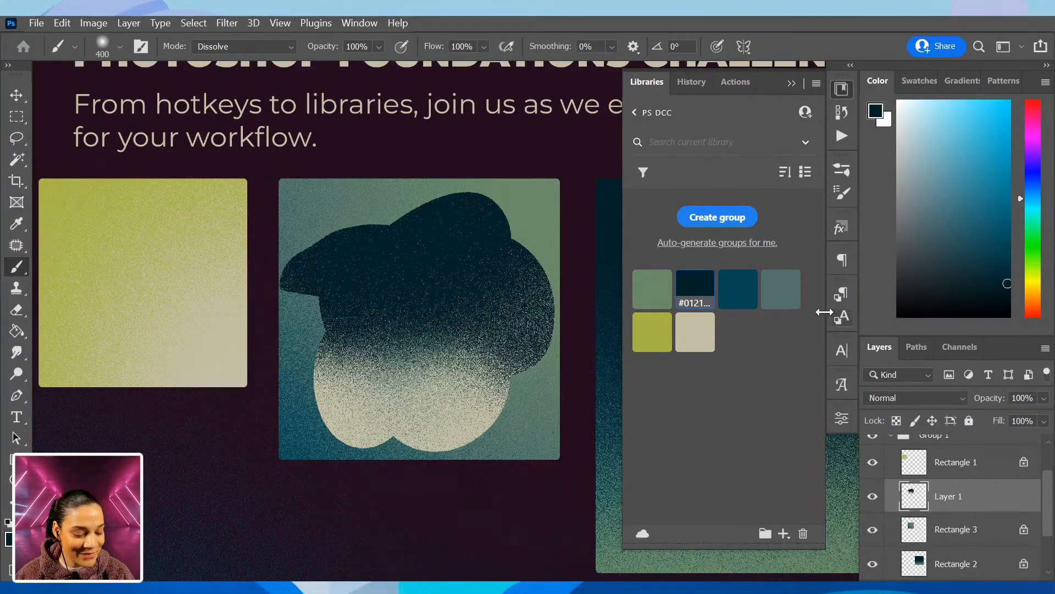
{"action": "key", "text": "ctrl+z"}
{"action": "key", "text": "ctrl+z"}
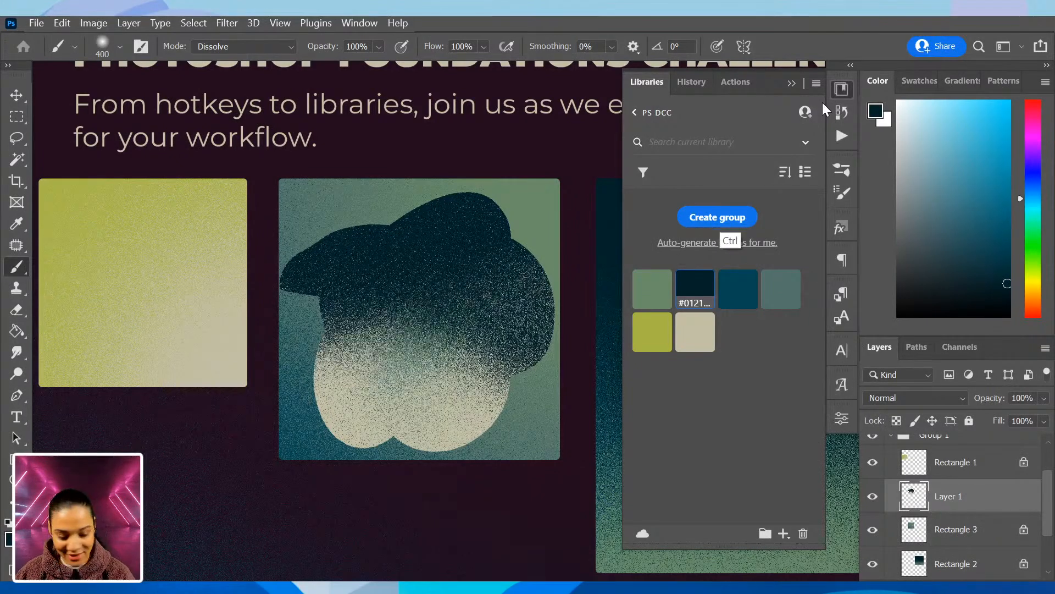
{"action": "key", "text": "ctrl+z"}
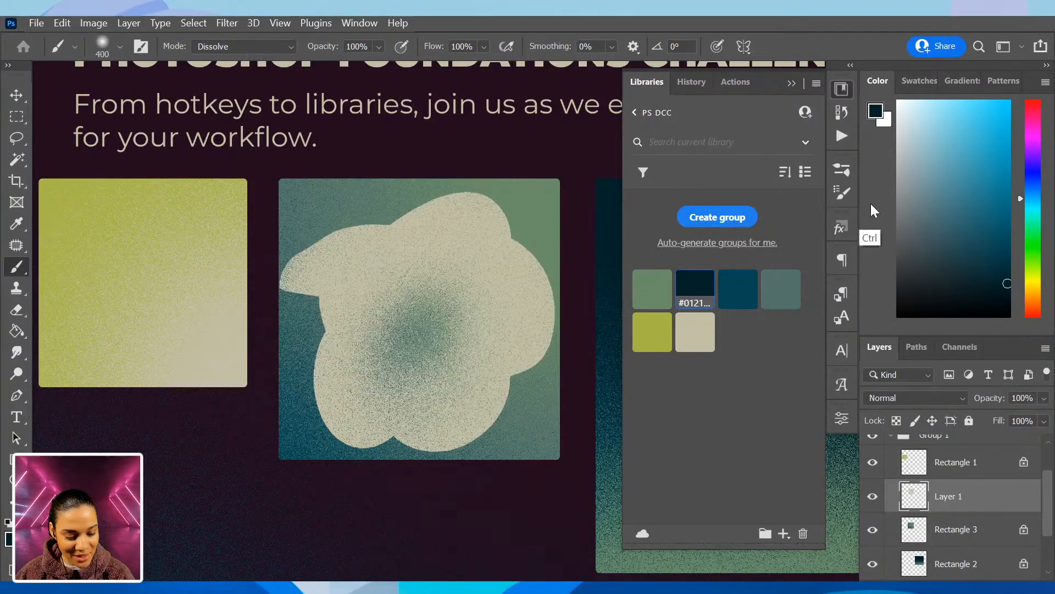
{"action": "left_click", "coordinate": [841, 88]}
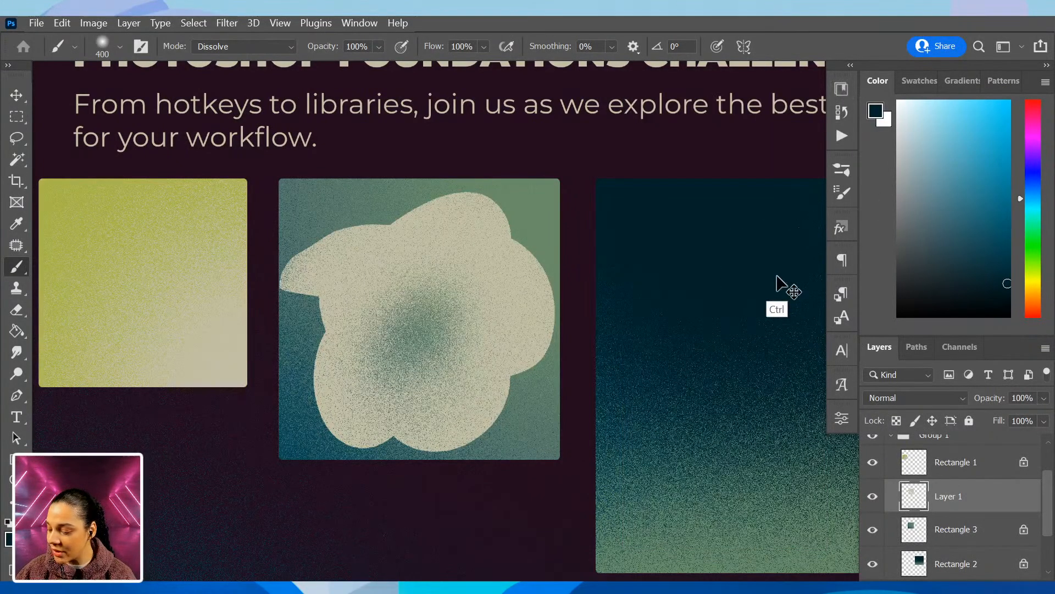
Deselect the lobed outline and delete Layer 1 with the painted cream shape
{"action": "key", "text": "ctrl+h"}
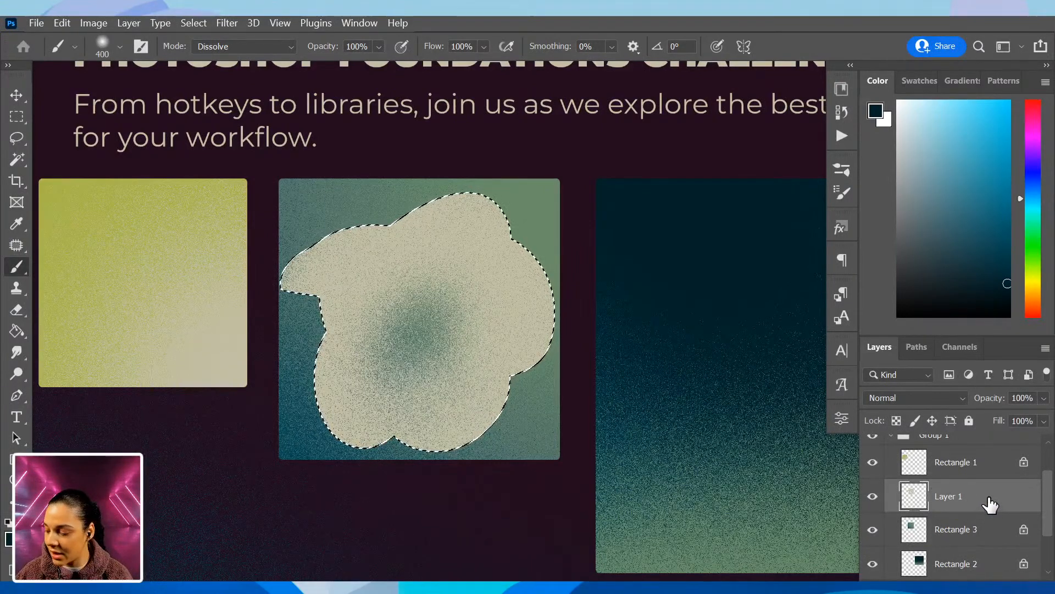
{"action": "key", "text": "ctrl+d"}
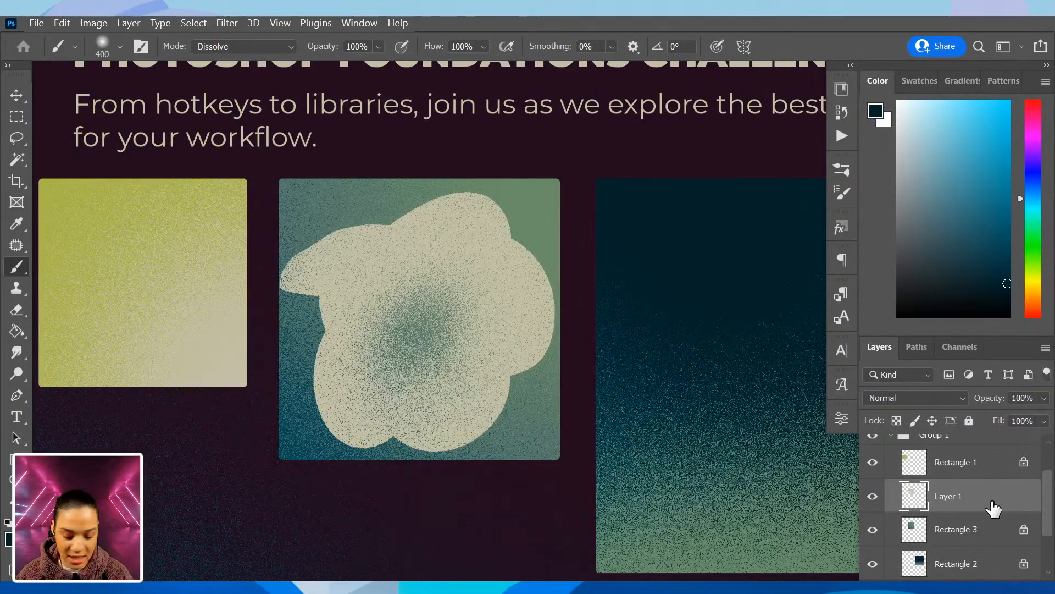
{"action": "key", "text": "Delete"}
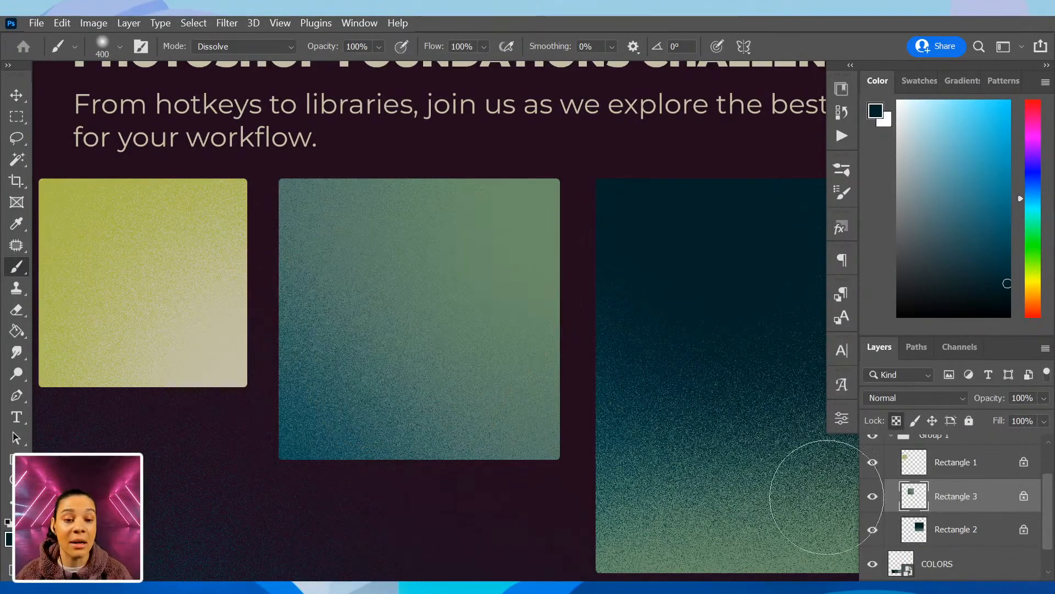
Arrange the squares as an overlapping group: dark blue in the centre, yellow over its upper-left corner, green over its upper-right corner
{"action": "key", "text": "ctrl+minus"}
{"action": "key", "text": "ctrl+minus"}
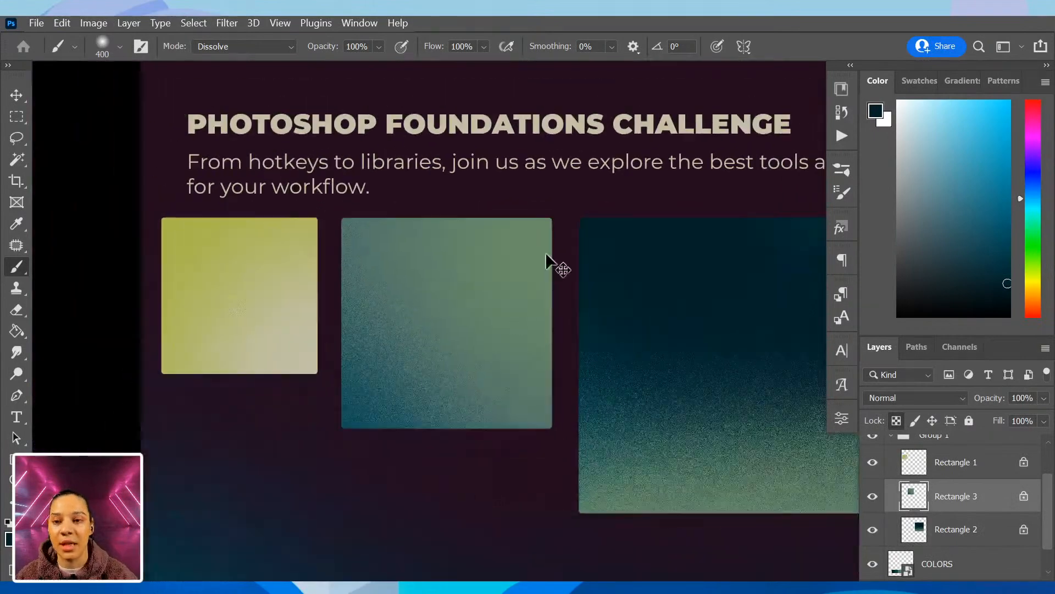
{"action": "left_click", "coordinate": [985, 540]}
{"action": "key", "text": "v"}
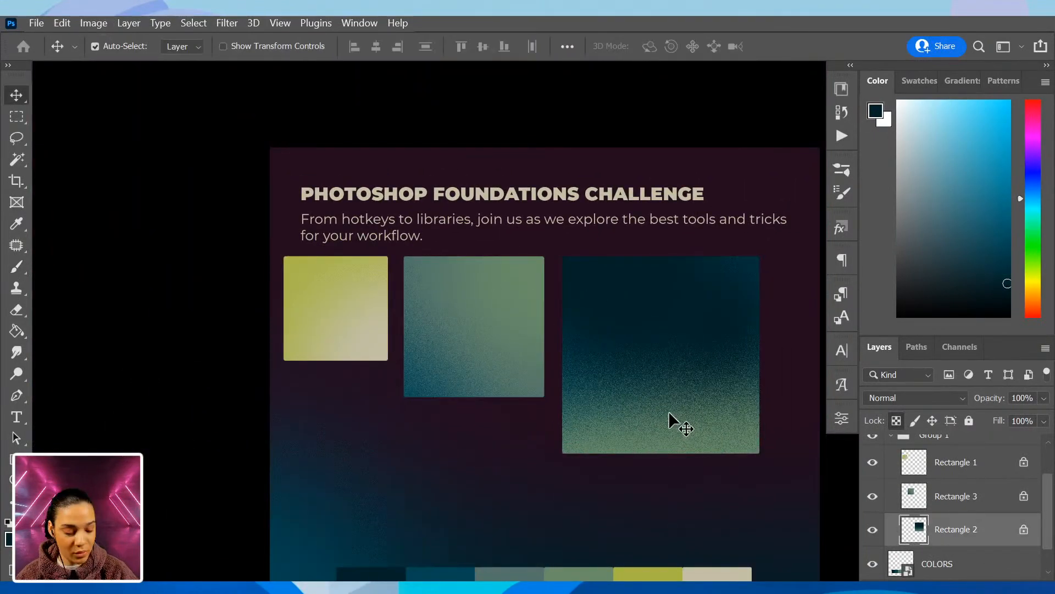
{"action": "left_click_drag", "start_coordinate": [671, 342], "coordinate": [555, 431]}
{"action": "left_click_drag", "start_coordinate": [491, 324], "coordinate": [691, 344]}
{"action": "left_click_drag", "start_coordinate": [316, 300], "coordinate": [441, 332]}
{"action": "left_click_drag", "start_coordinate": [706, 368], "coordinate": [661, 387]}
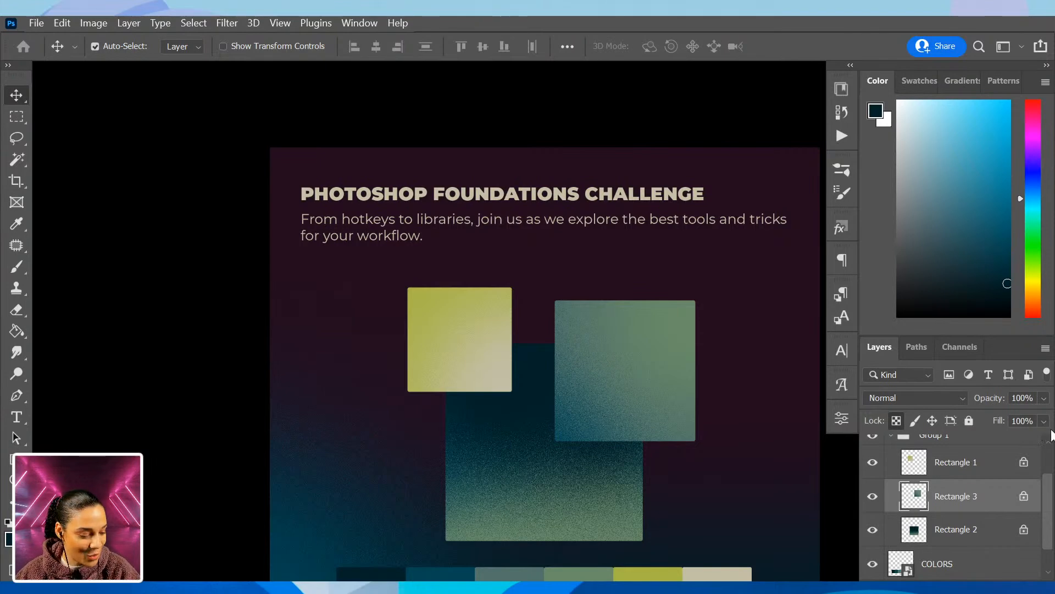
{"action": "key", "text": "space"}
{"action": "left_click_drag", "start_coordinate": [584, 311], "coordinate": [496, 226]}
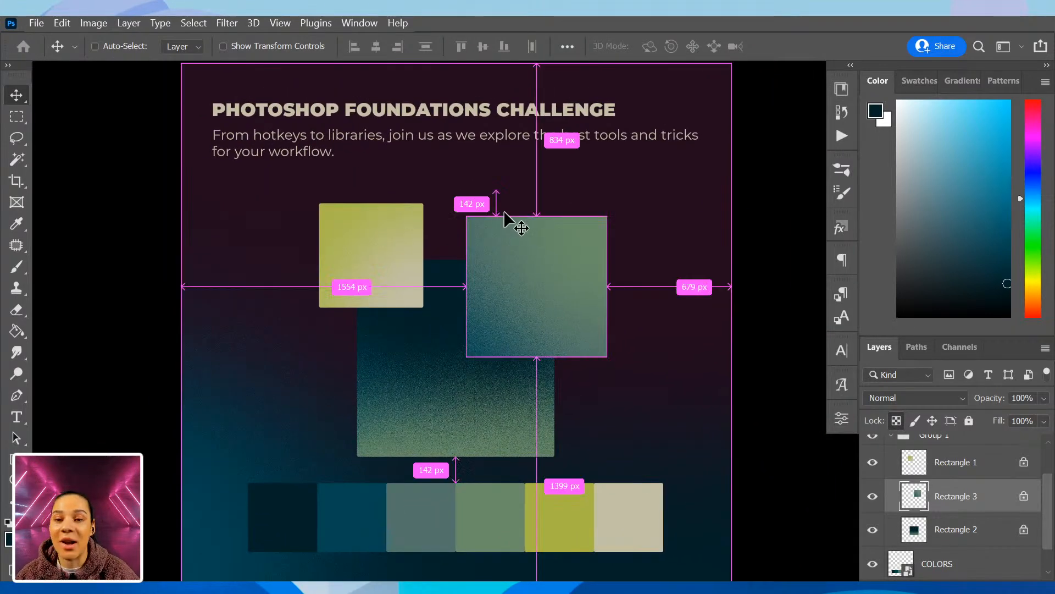
{"action": "key", "text": "ctrl+minus"}
{"action": "left_click_drag", "start_coordinate": [477, 211], "coordinate": [495, 194]}
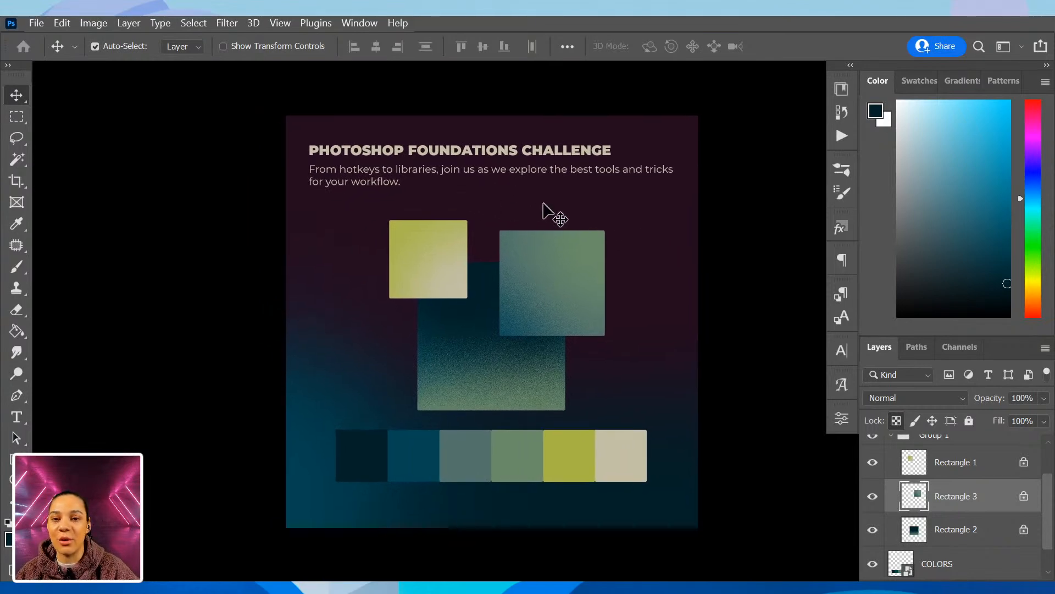